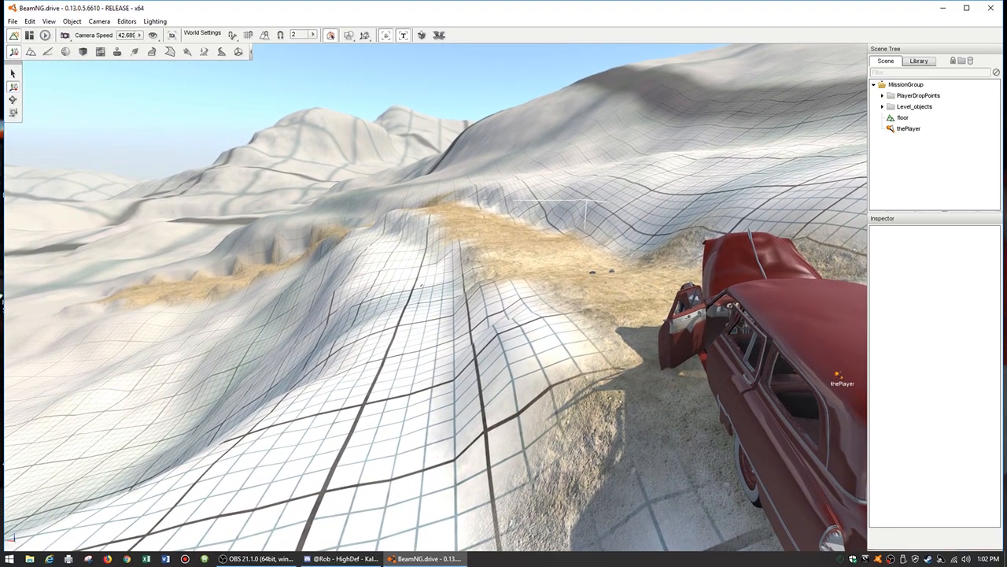
right_click_drag(535, 255, 279, 126)
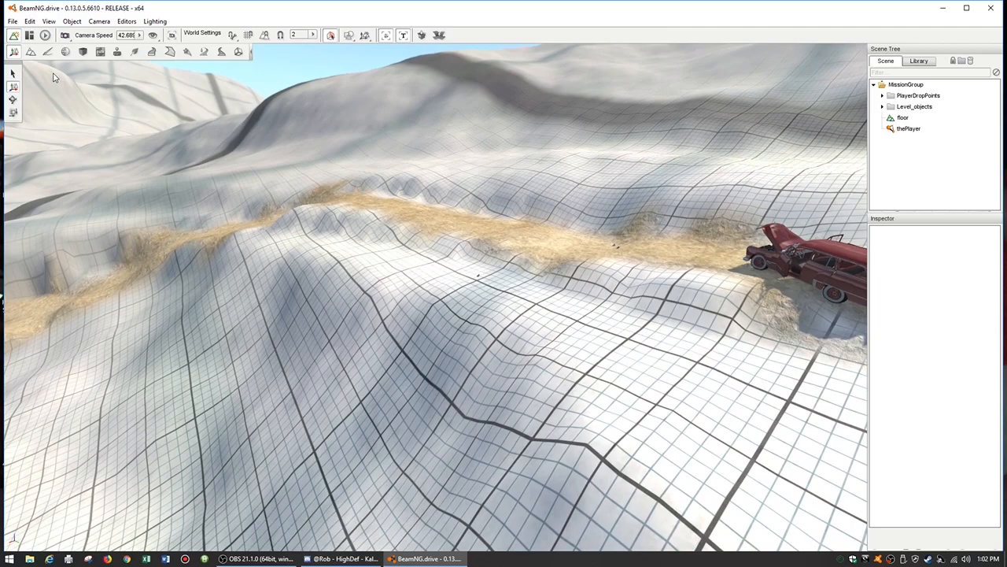
left_click(31, 52)
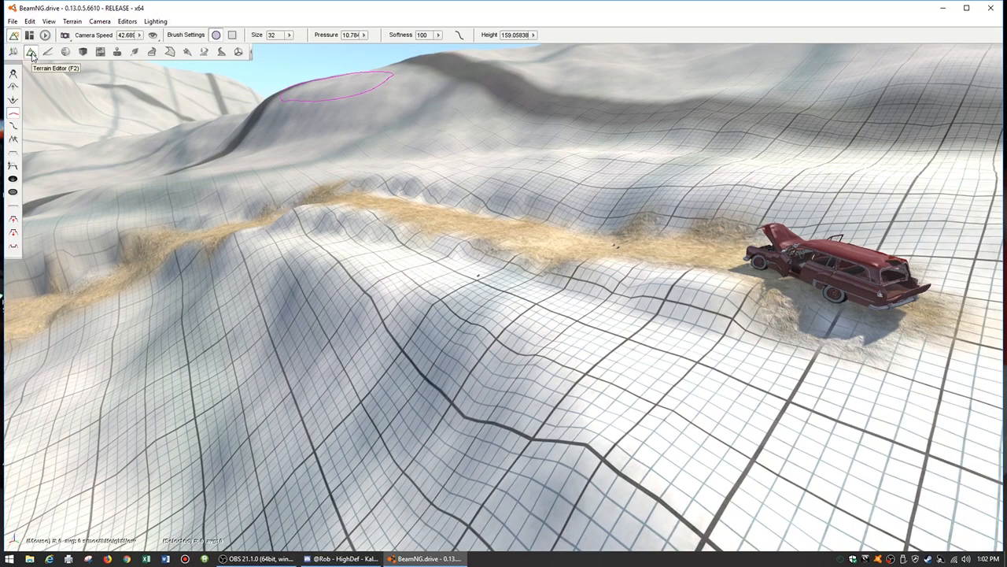
left_click(12, 115)
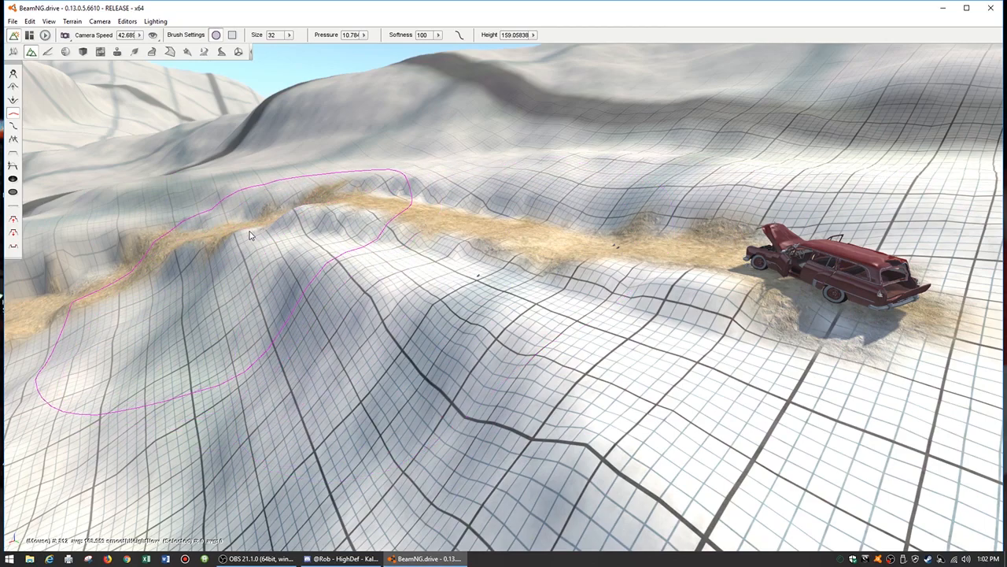
Switch to mesh road creation and set the default width to 8 and the default depth to 2.
left_click(153, 53)
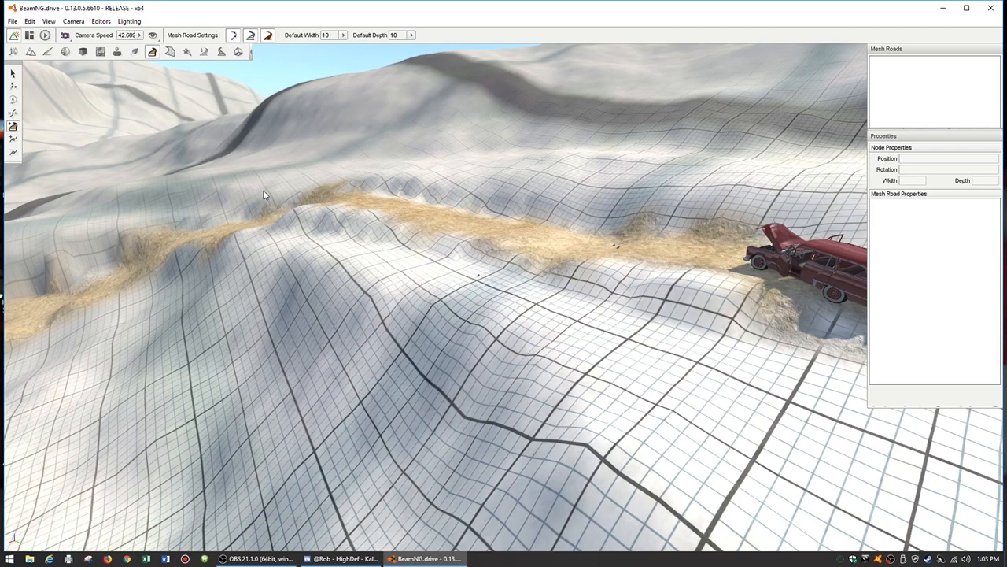
mouse_move(265, 195)
right_mouse_down()
mouse_move(191, 213)
mouse_move(277, 217)
mouse_move(267, 208)
right_mouse_up()
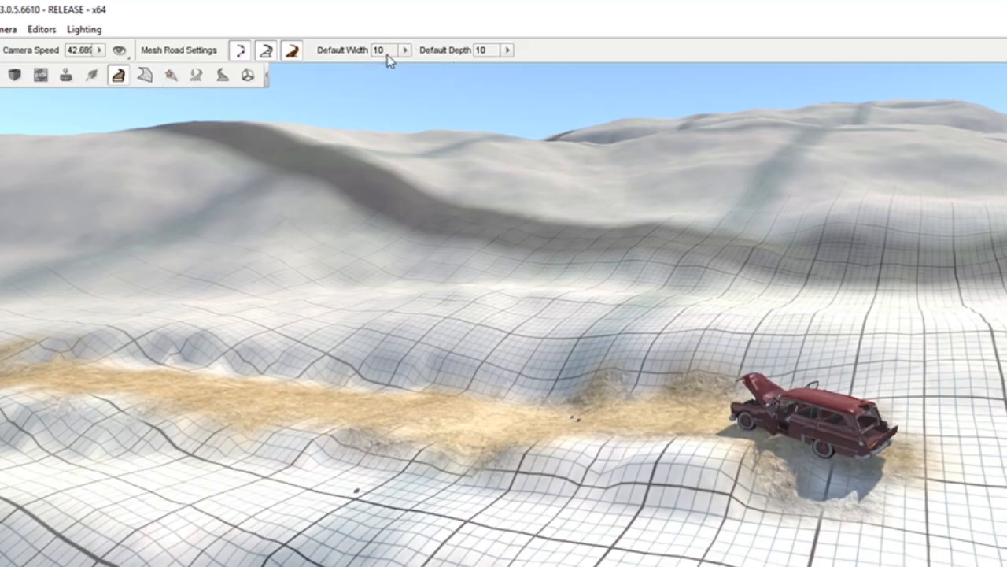
left_click(405, 51)
double_click(384, 52)
type("8")
double_click(483, 51)
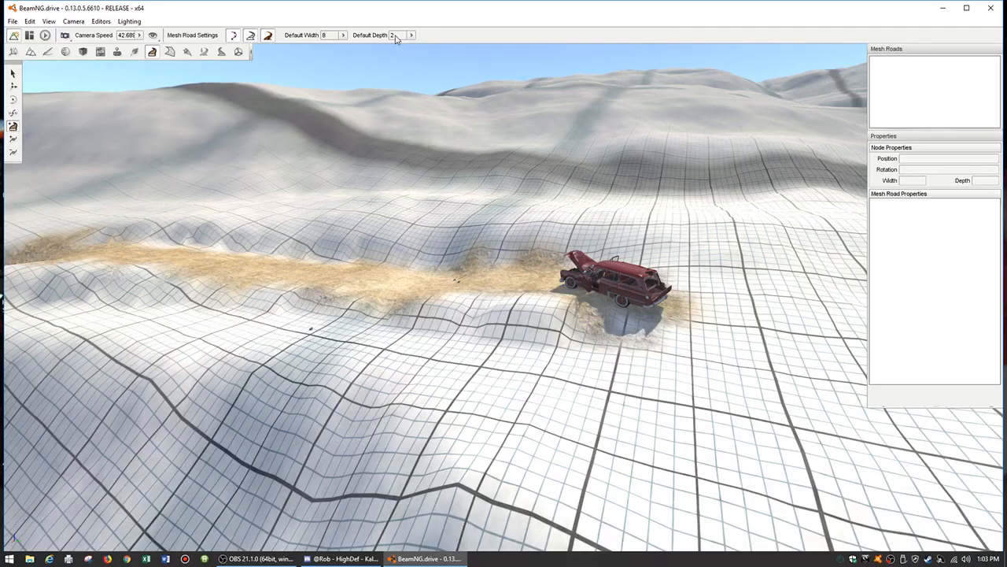
Try placing a mesh road on the dirt path in front of the car, and delete it.
left_click(453, 301)
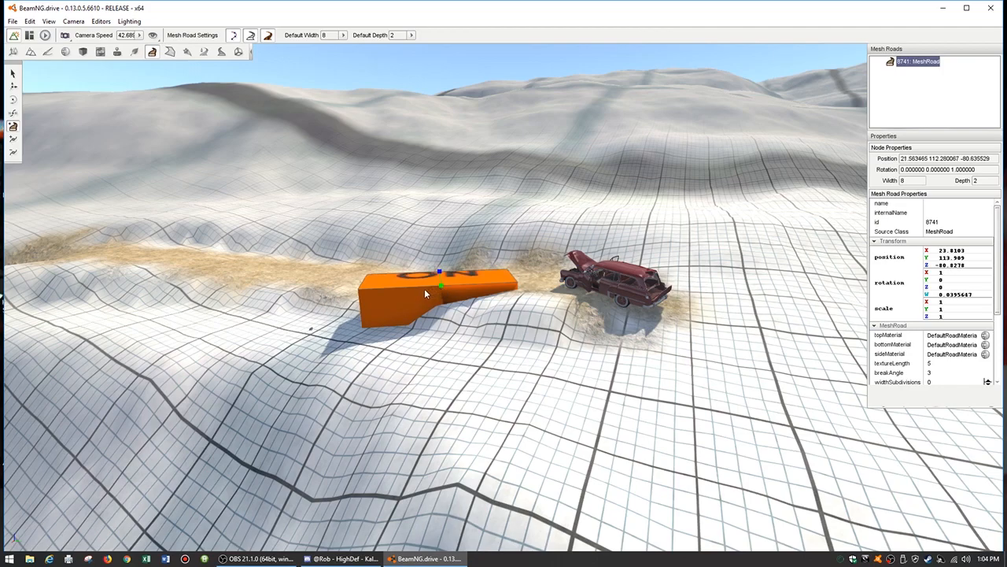
key("Delete")
Lay a mesh road with closely spaced nodes along the dirt path, from the car around the bend to the path's far end.
mouse_move(435, 295)
right_mouse_down()
mouse_move(401, 189)
mouse_move(413, 354)
mouse_move(383, 285)
mouse_move(385, 354)
mouse_move(377, 334)
mouse_move(309, 357)
mouse_move(437, 290)
right_mouse_up()
key("w")
key("s")
key("w")
key("s")
key("s")
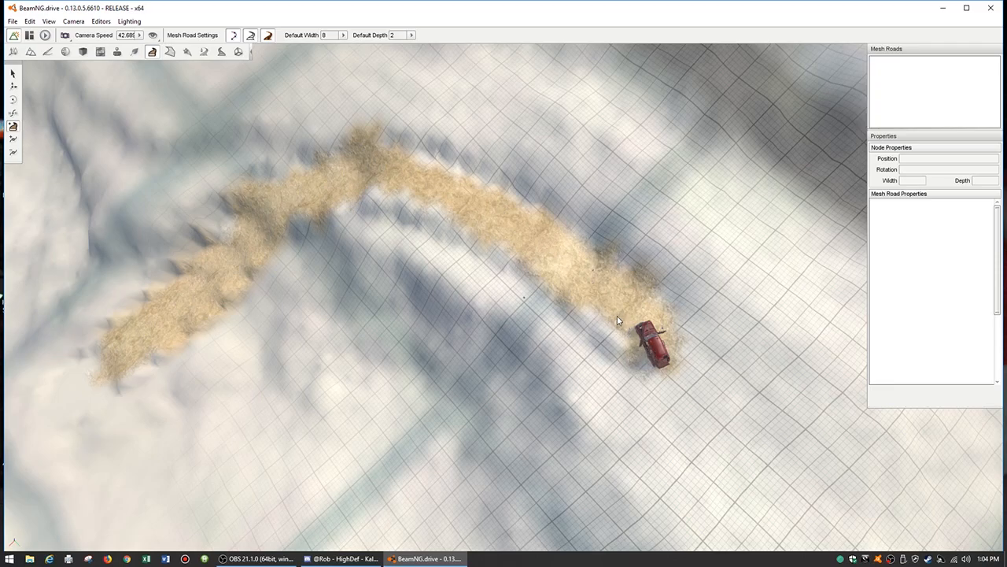
left_click(663, 349)
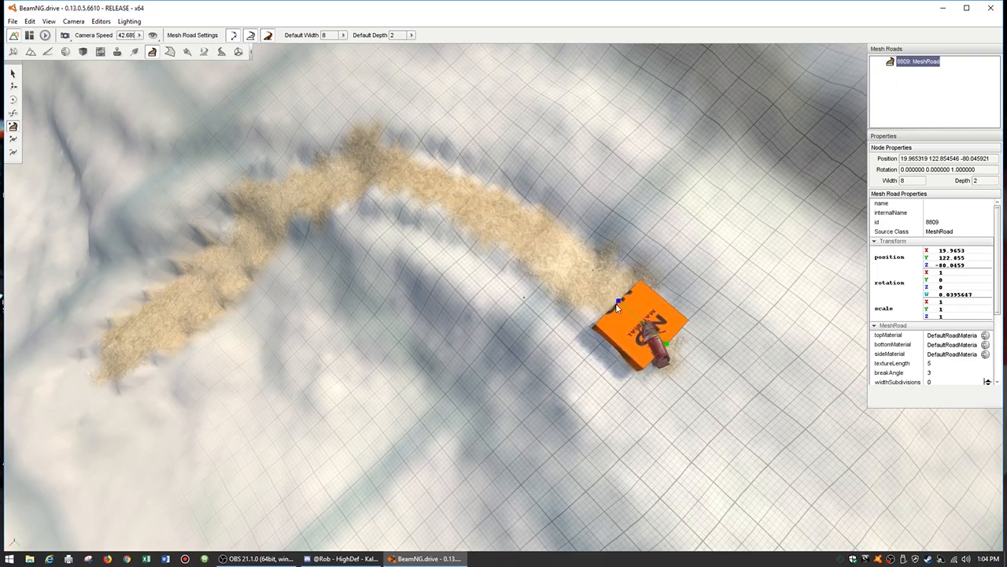
left_click(615, 303)
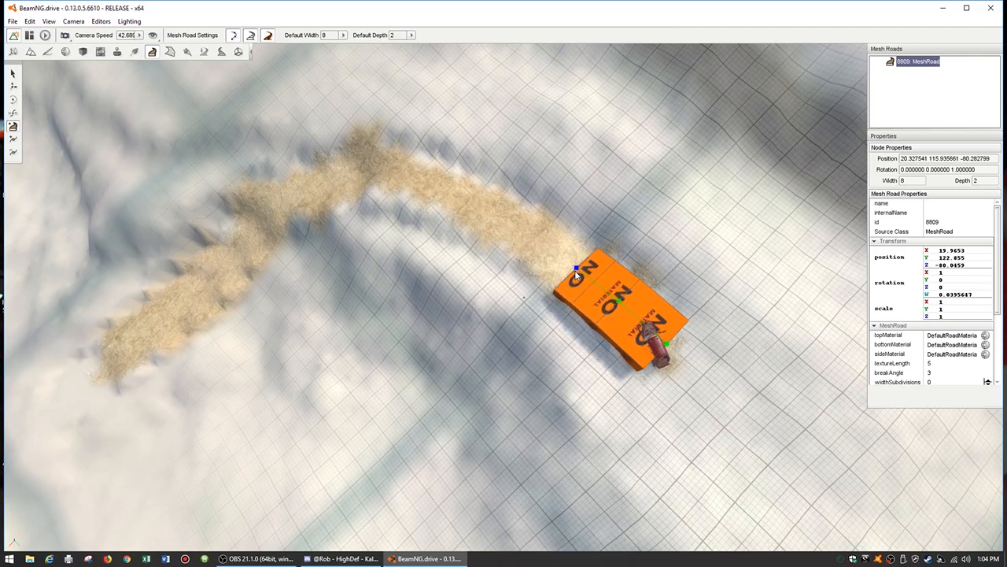
left_click(572, 266)
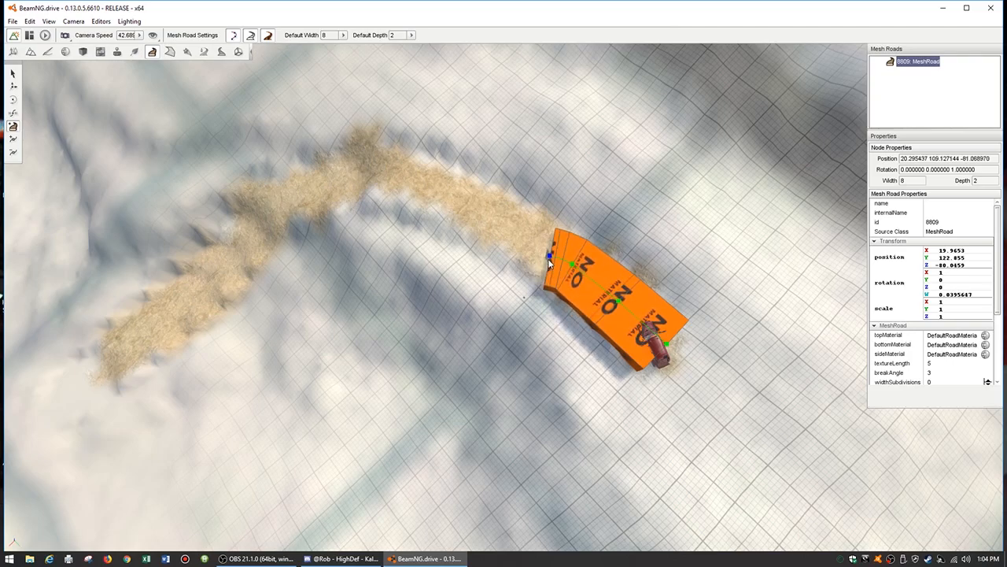
left_click(535, 236)
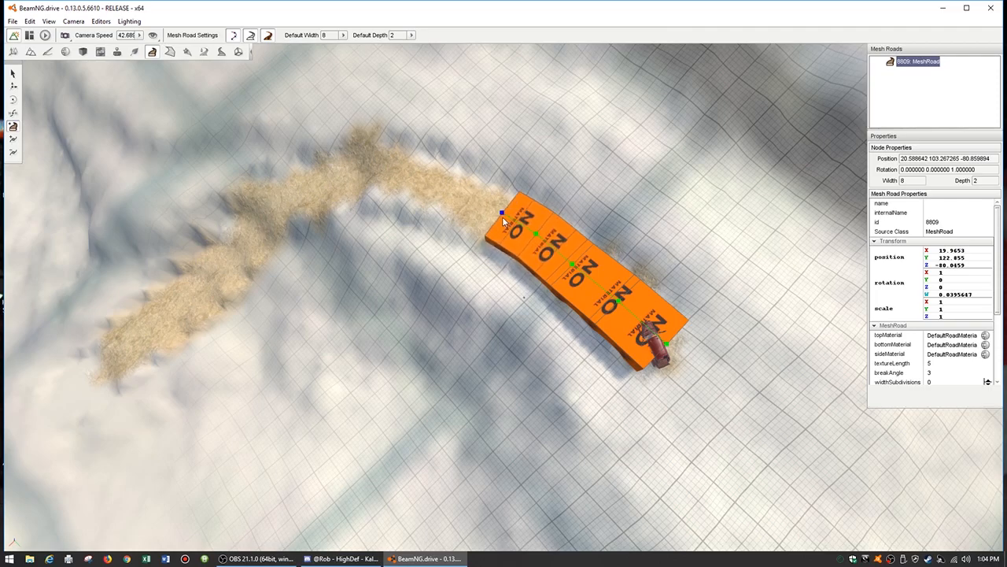
left_click(502, 216)
left_click(473, 198)
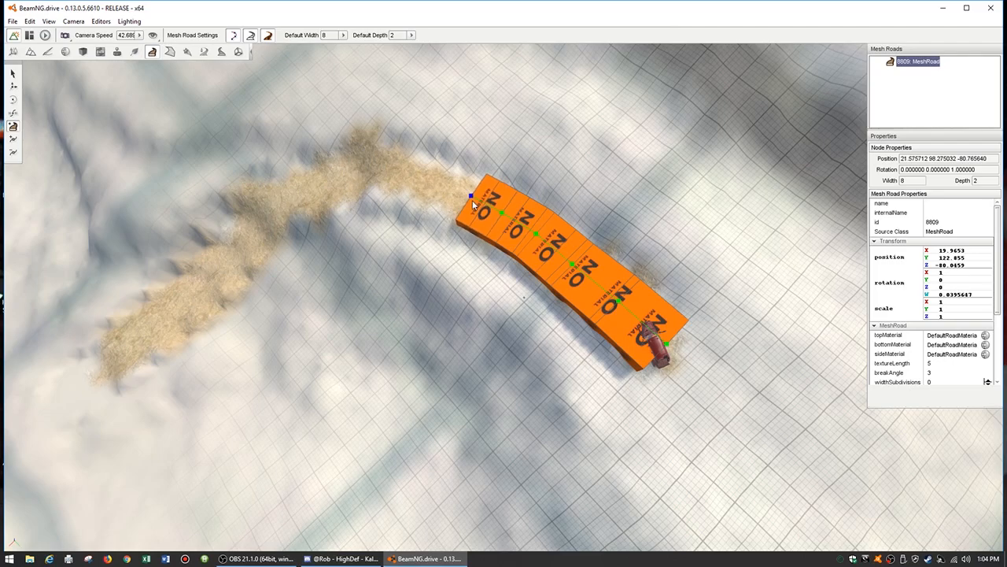
left_click(439, 190)
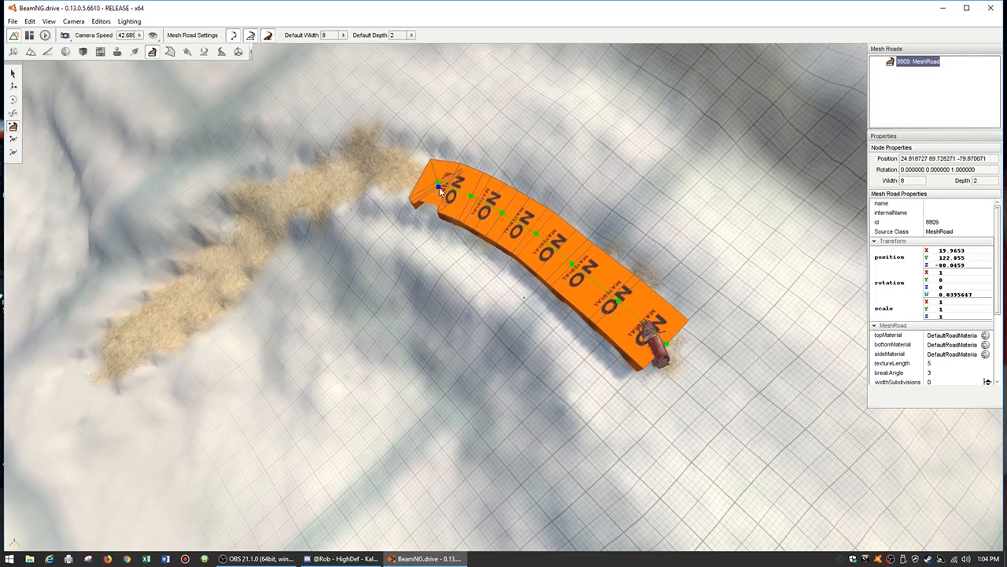
left_click(408, 178)
left_click(381, 167)
left_click(350, 168)
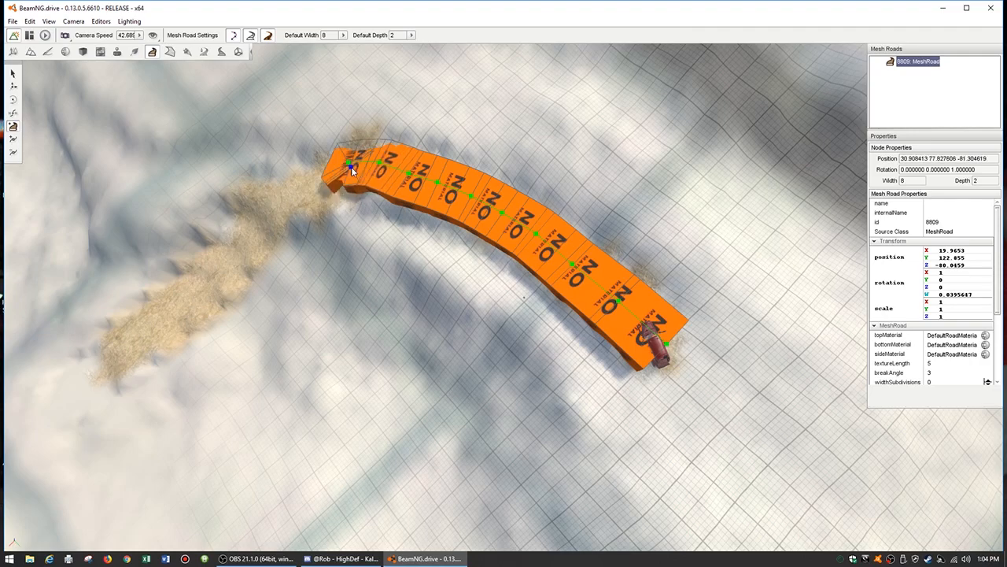
left_click(316, 182)
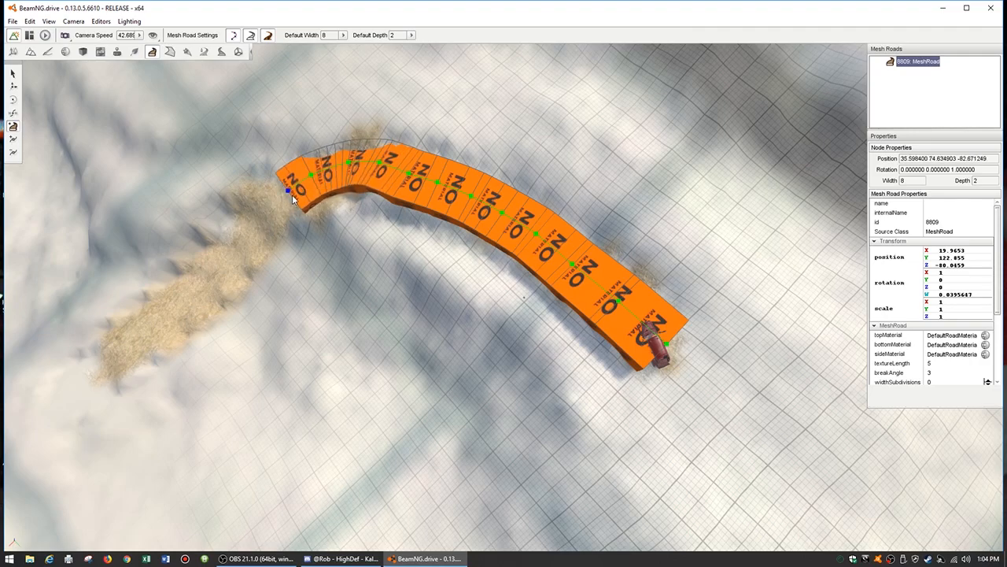
left_click(291, 194)
left_click(264, 215)
left_click(249, 245)
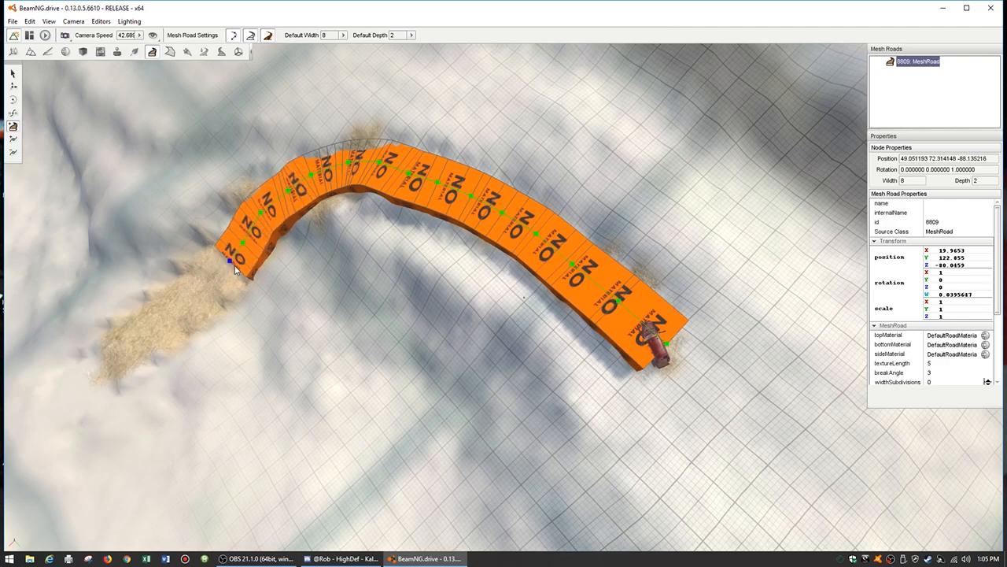
left_click(232, 266)
left_click(210, 285)
left_click(190, 302)
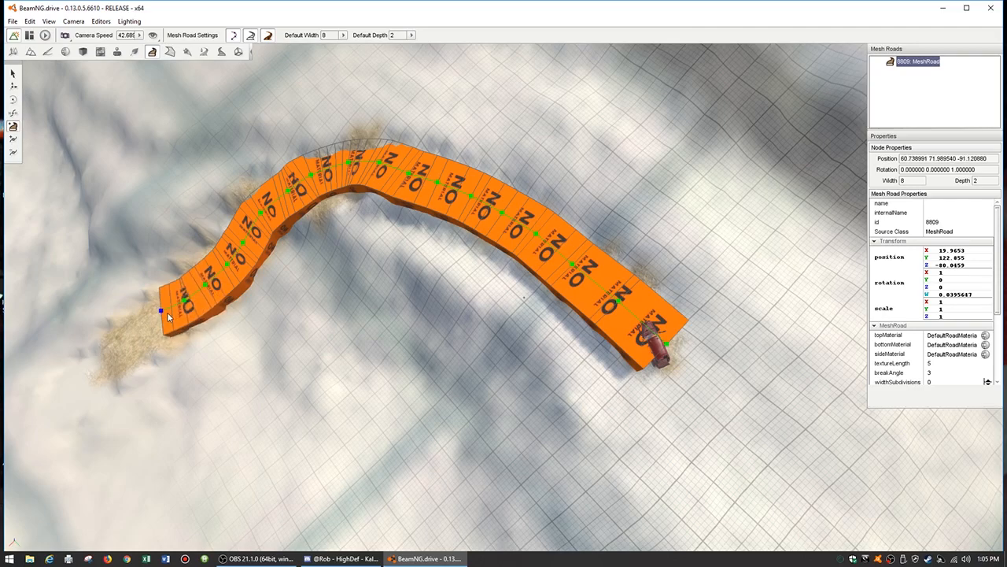
left_click(158, 322)
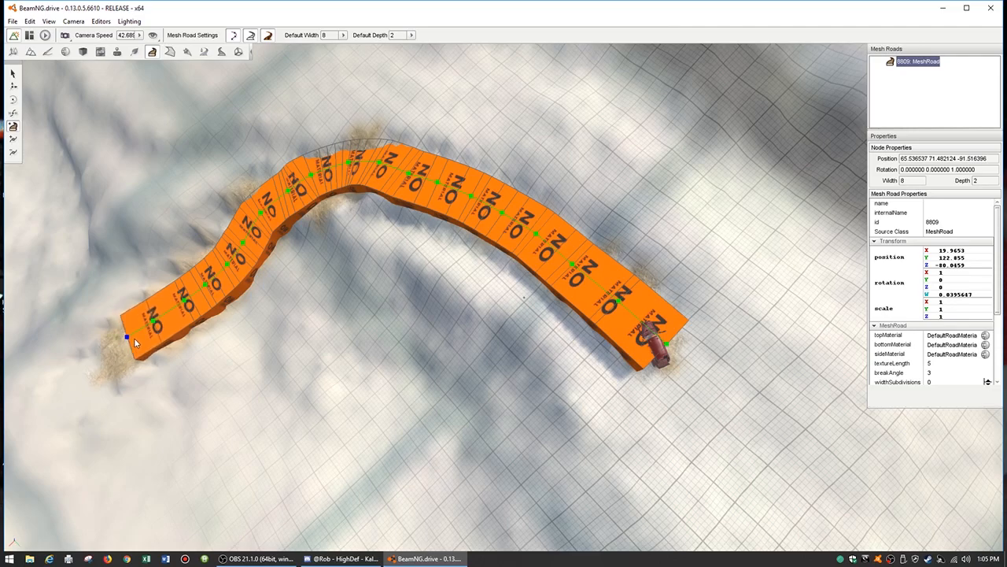
left_click(129, 339)
left_click(107, 355)
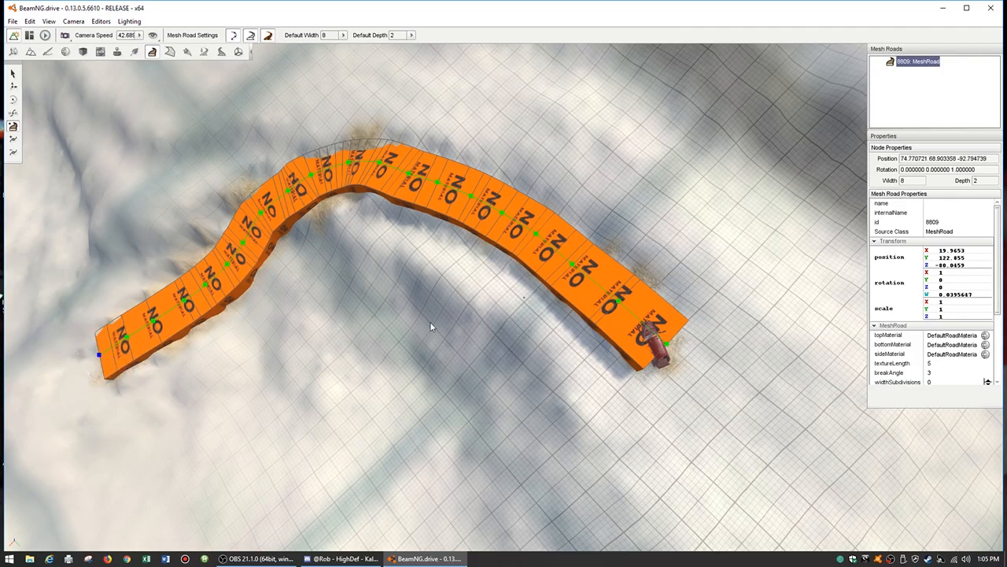
Activate the terrain editor's Align with mesh tool for the new road.
right_click_drag(435, 324, 659, 226)
key("a")
right_click_drag(503, 300, 525, 274)
key("s")
key("s")
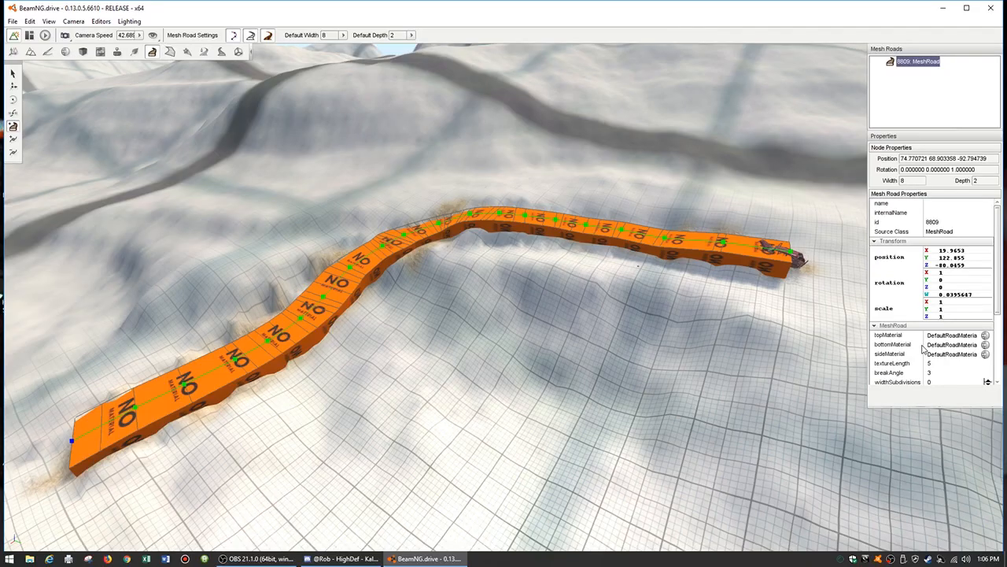
left_click(31, 52)
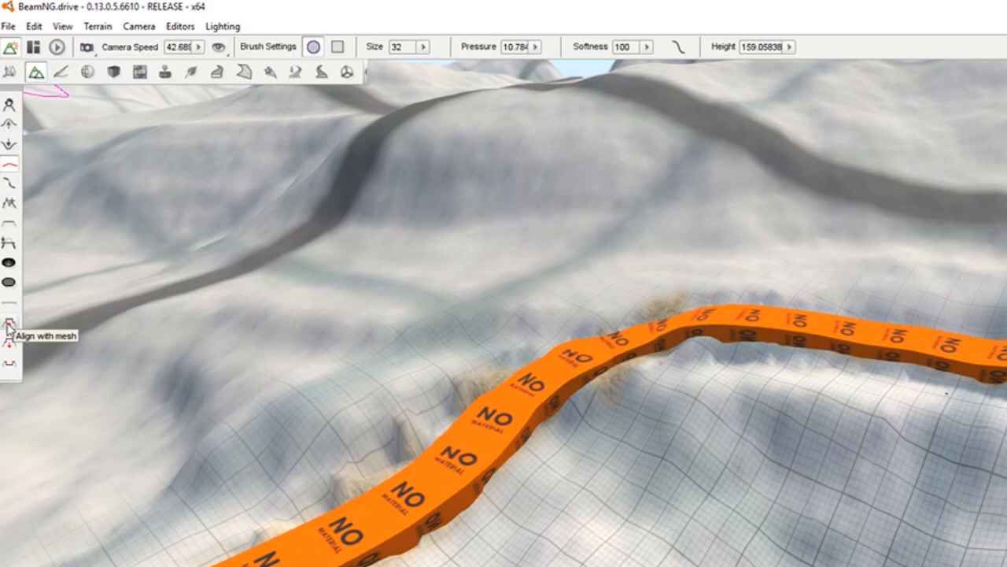
left_click(8, 324)
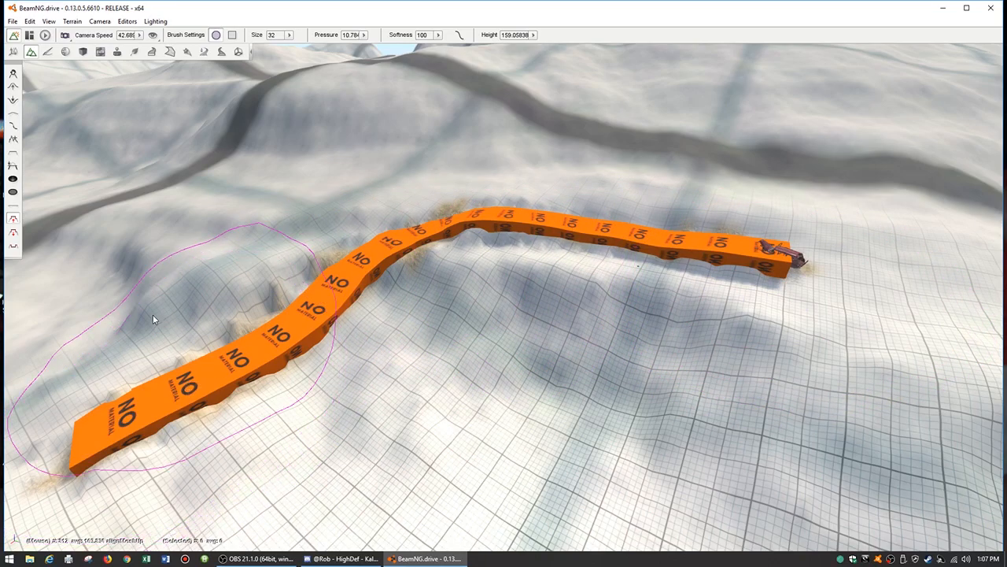
Select the MeshRoad object and lower it slightly along the vertical axis to about Z -80.51.
left_click(13, 51)
left_click(13, 73)
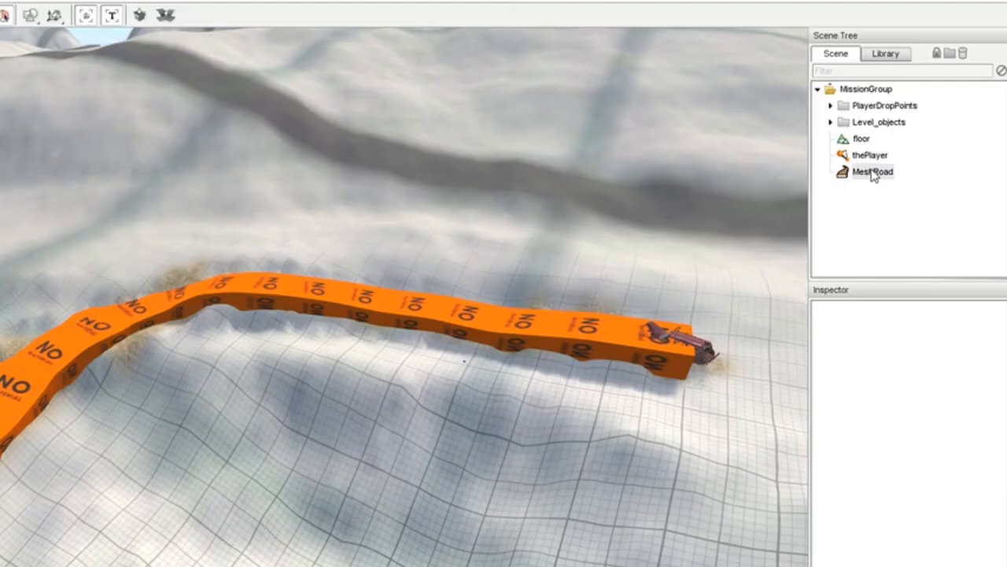
left_click(905, 140)
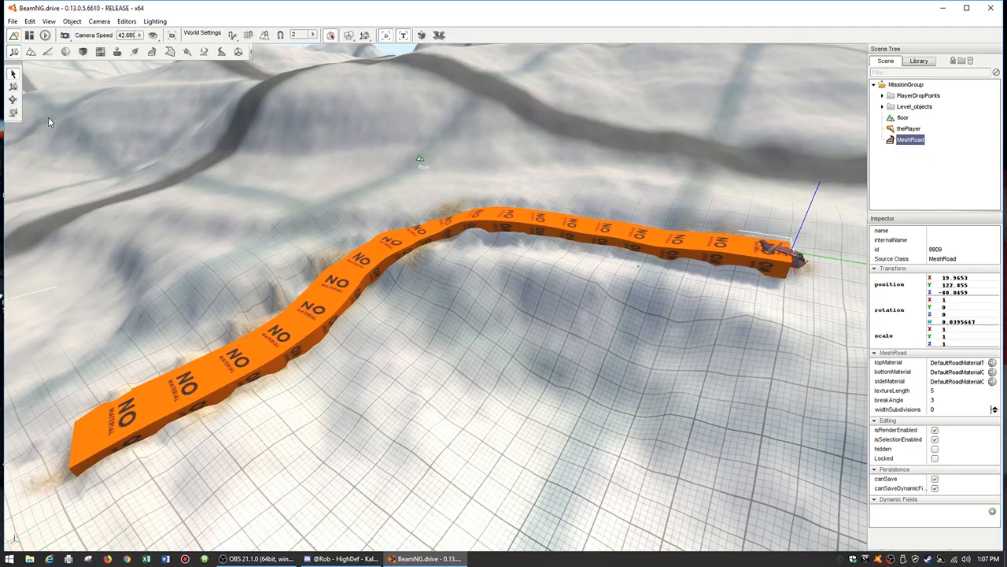
left_click(13, 87)
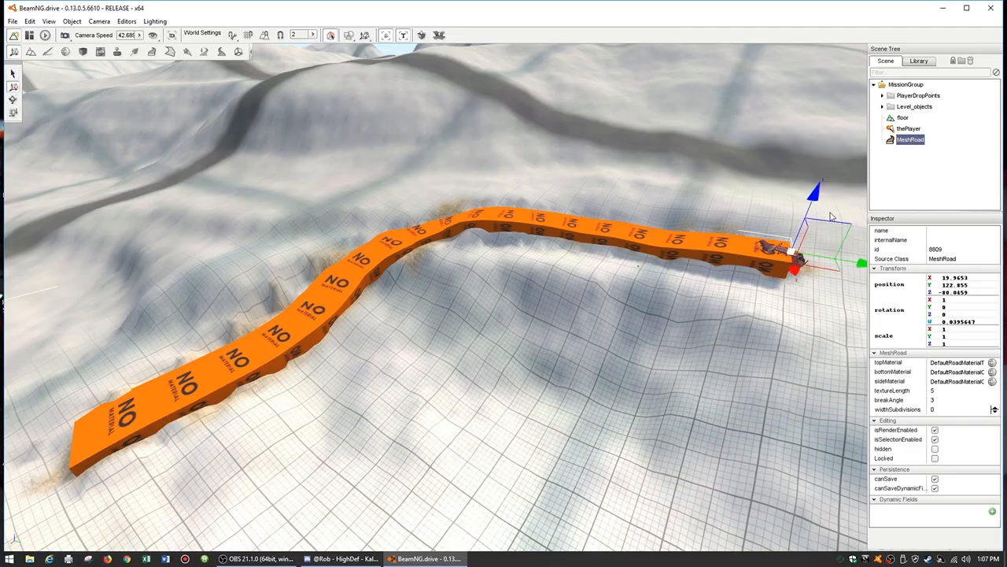
mouse_move(811, 196)
left_mouse_down()
mouse_move(811, 212)
mouse_move(805, 203)
left_mouse_up()
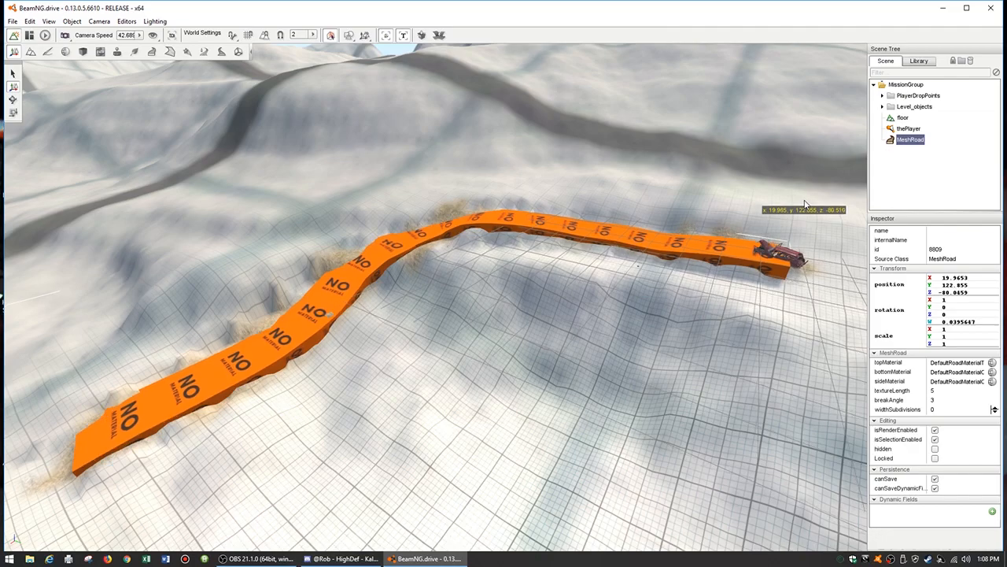
left_click_drag(804, 204, 805, 204)
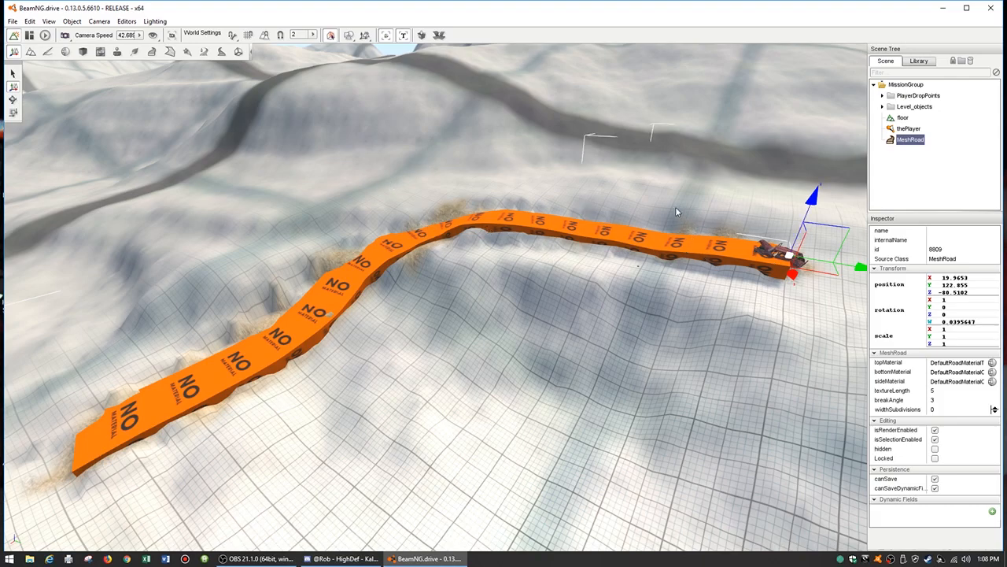
Raise the terrain to the mesh road with the Align with mesh brush at pressure 100, from near the car toward the far end.
left_click(31, 53)
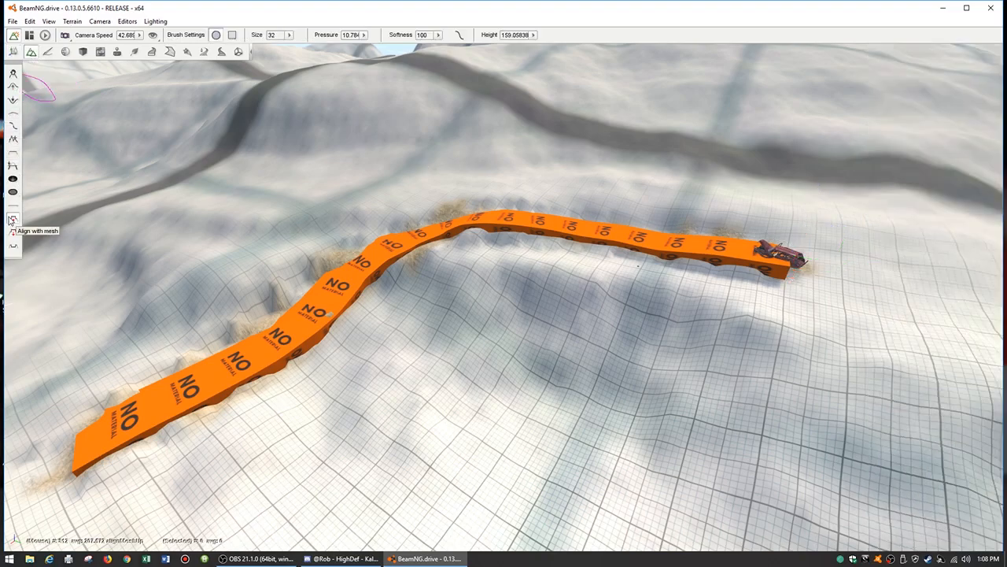
left_click(13, 219)
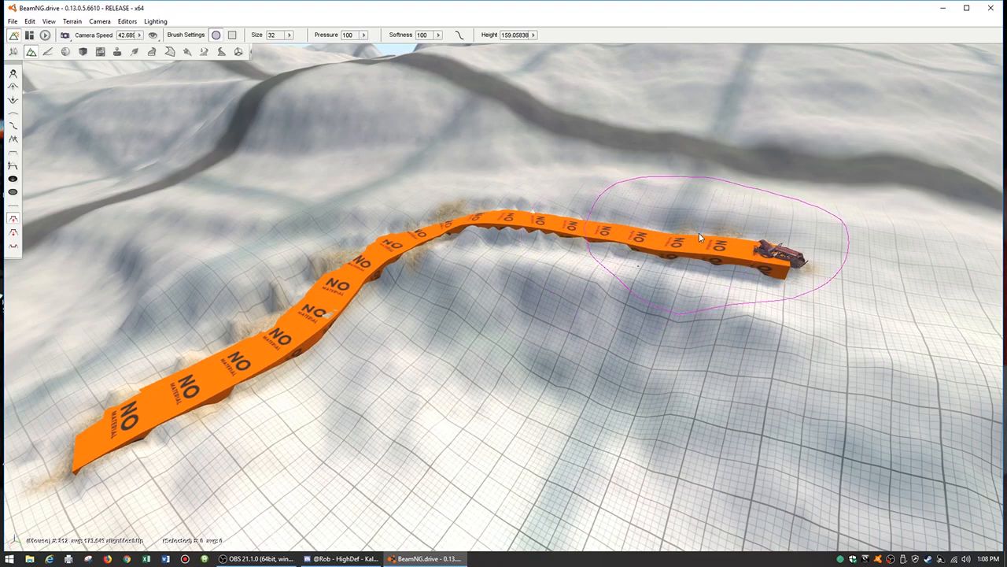
mouse_move(757, 253)
left_mouse_down()
mouse_move(579, 258)
mouse_move(703, 266)
left_mouse_up()
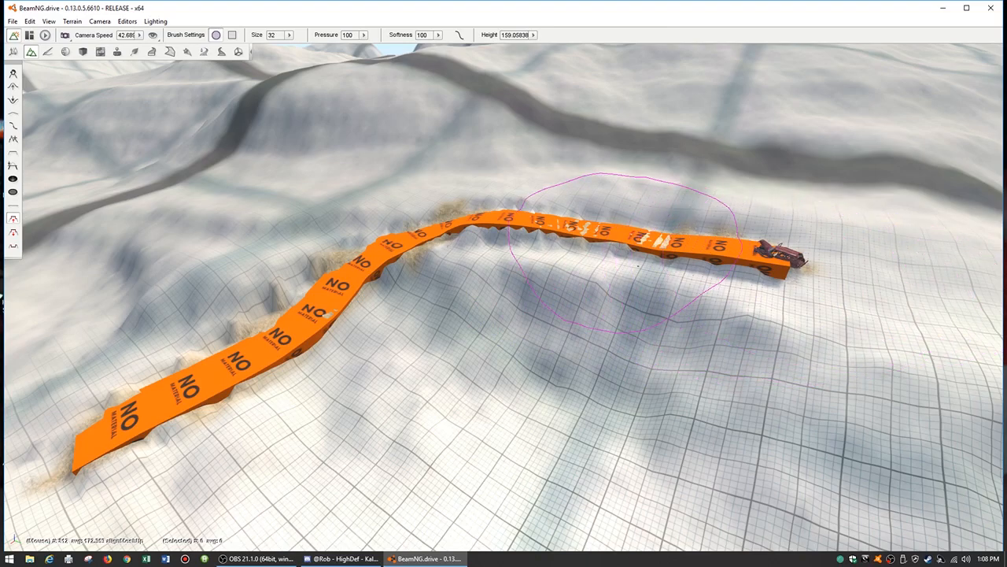
left_click(448, 265)
mouse_move(477, 268)
left_mouse_down()
mouse_move(283, 369)
mouse_move(186, 395)
mouse_move(213, 376)
left_mouse_up()
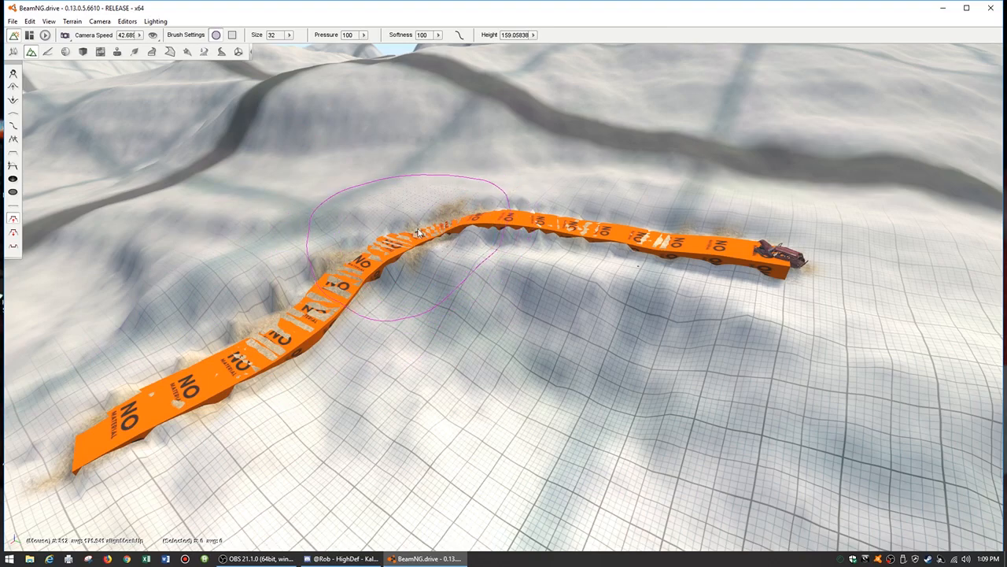
Lower the terrain poking through the mesh road around the bend with the size 32 alignMeshDown brush.
key("w")
right_click_drag(416, 235, 502, 264)
key("w")
key("s")
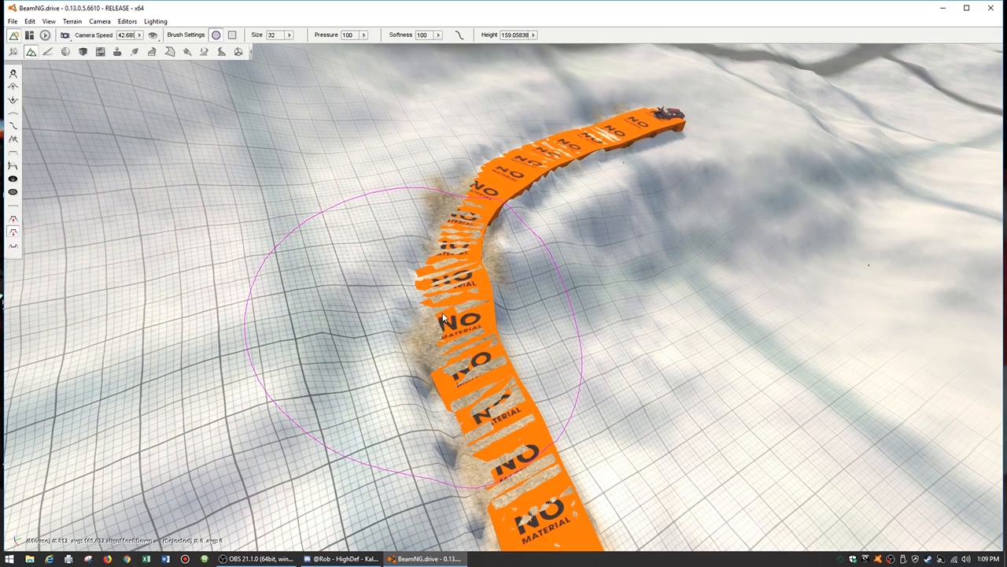
left_click(430, 315)
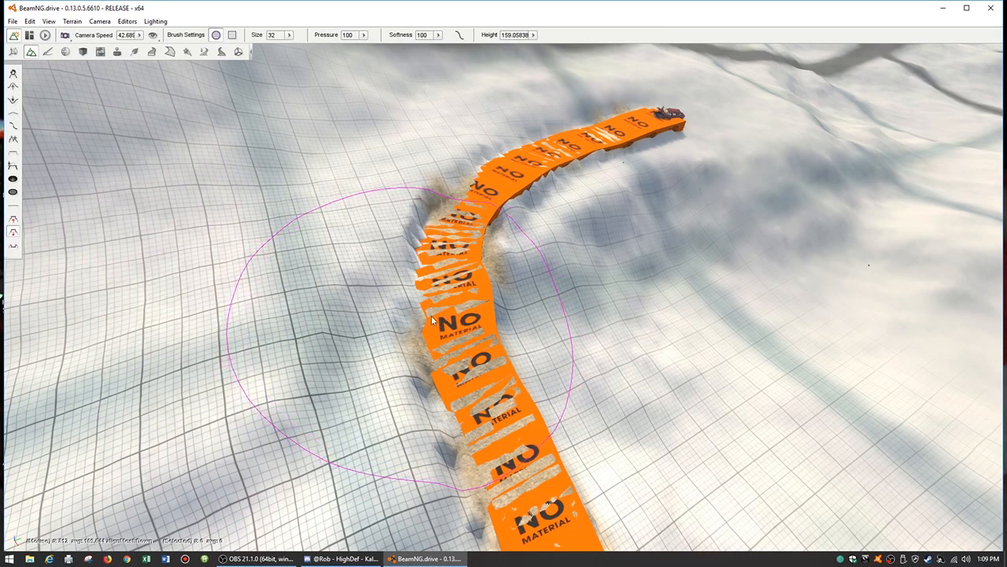
left_click_drag(417, 324, 484, 164)
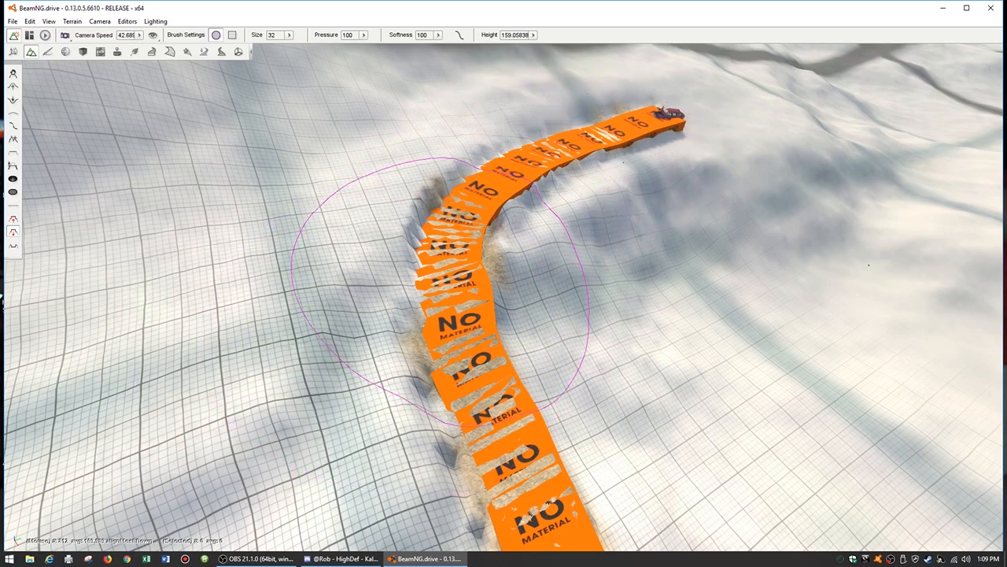
Switch to the object editor and delete the selected MeshRoad object from the scene.
key("s")
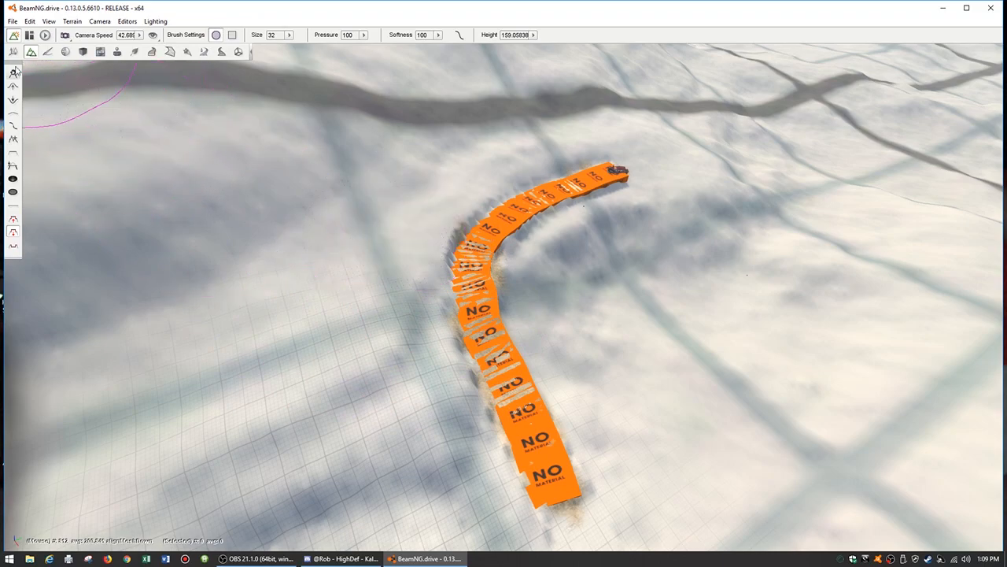
left_click(14, 52)
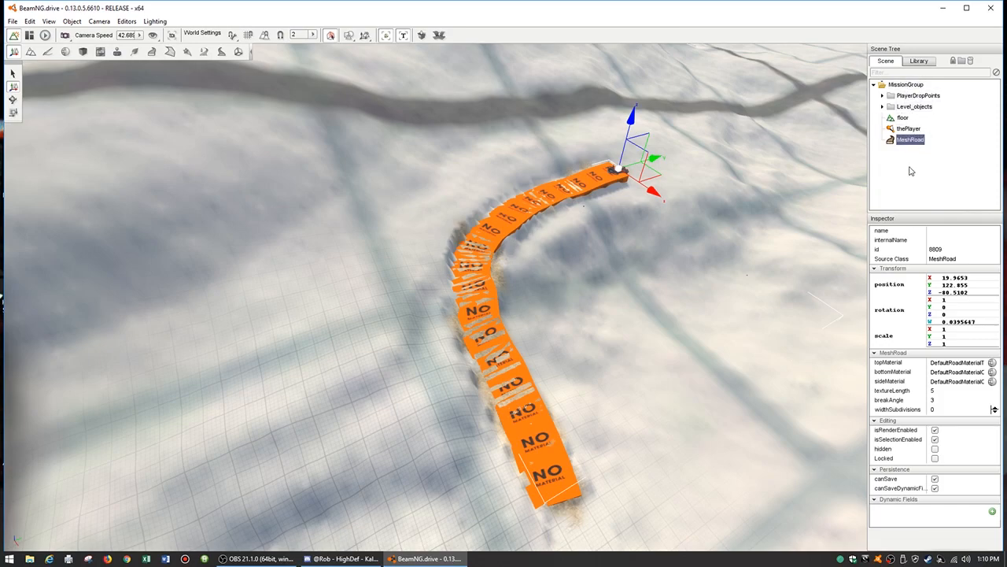
key("Delete")
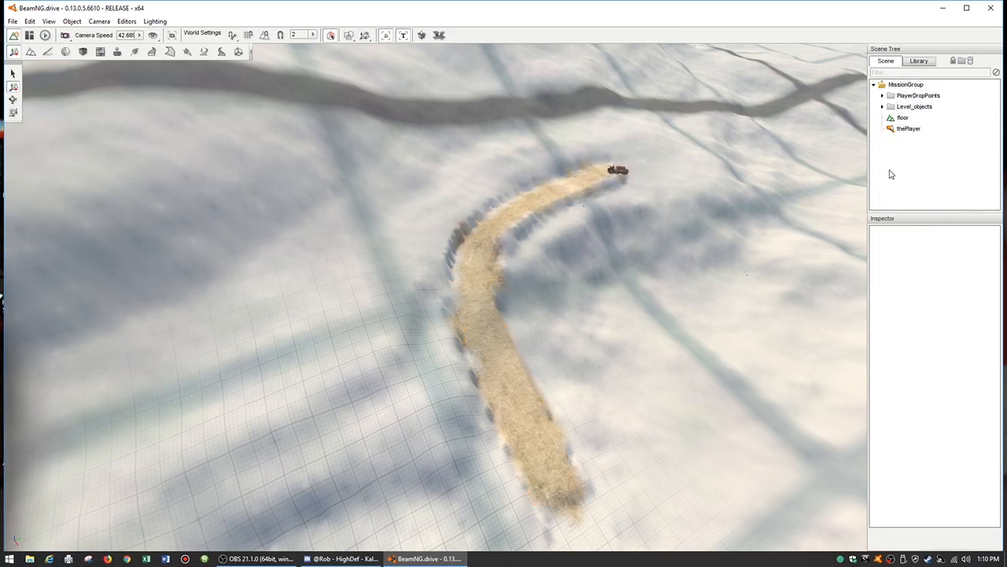
Examine the exposed road bed up close, following it along its length to the car.
right_click_drag(735, 289, 810, 143)
key("w")
key("w")
key("w")
key("w")
key("w")
right_click_drag(598, 409, 26, 451)
key("w")
key("d")
key("w")
key("w")
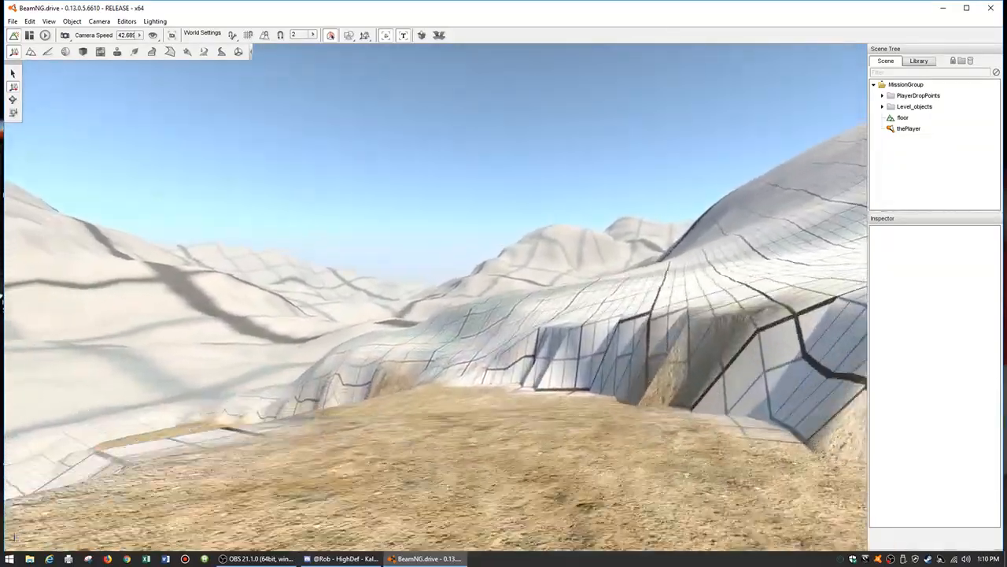
key("w")
right_click_drag(25, 452, 4, 445)
key("w")
right_click_drag(748, 285, 663, 424)
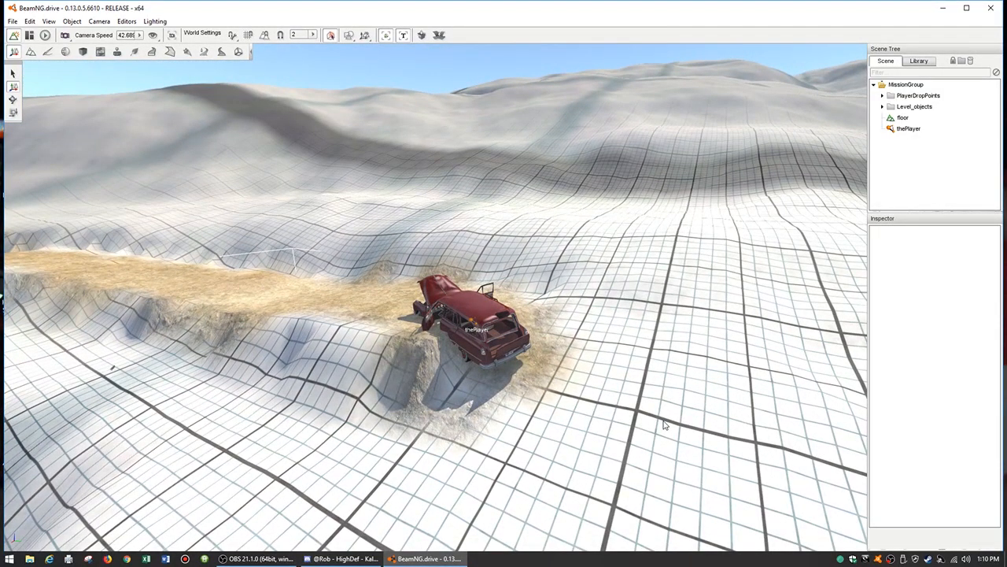
Leave the world editor, resume the simulation and recover the damaged car.
key("F11")
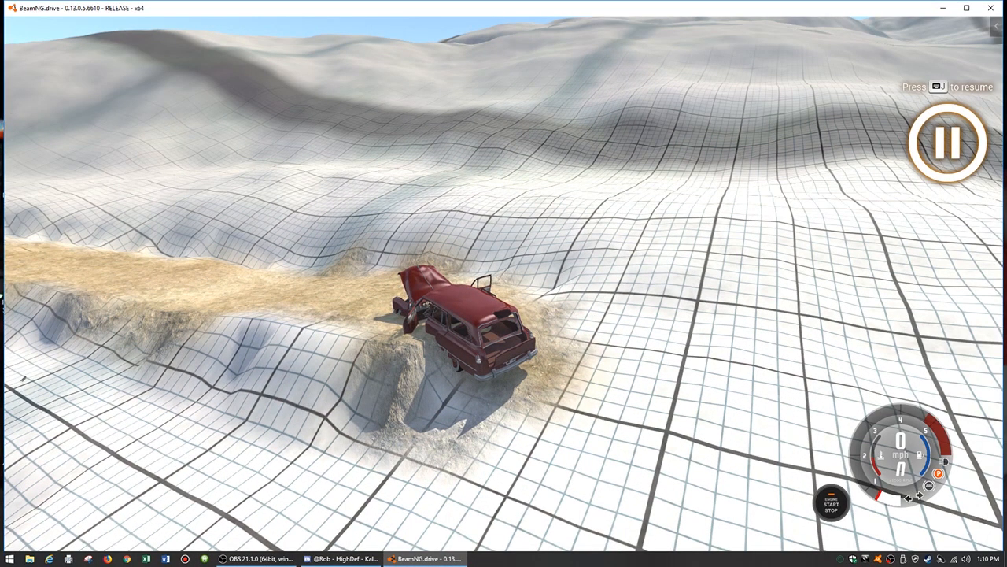
key("j")
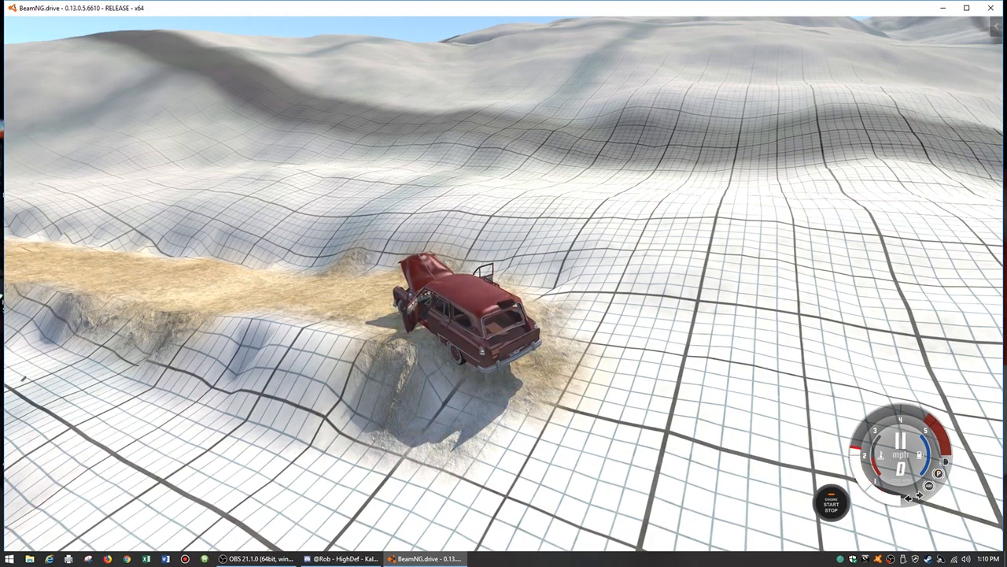
key("Insert")
key("Up")
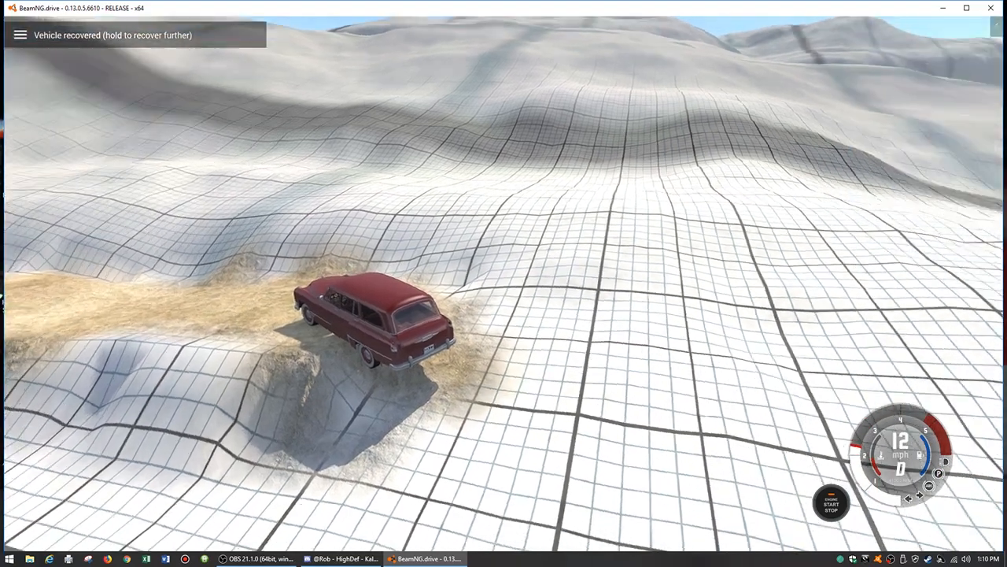
Pull the car by its nodes onto the start of the dirt road bed.
right_click_drag(546, 359, 308, 253)
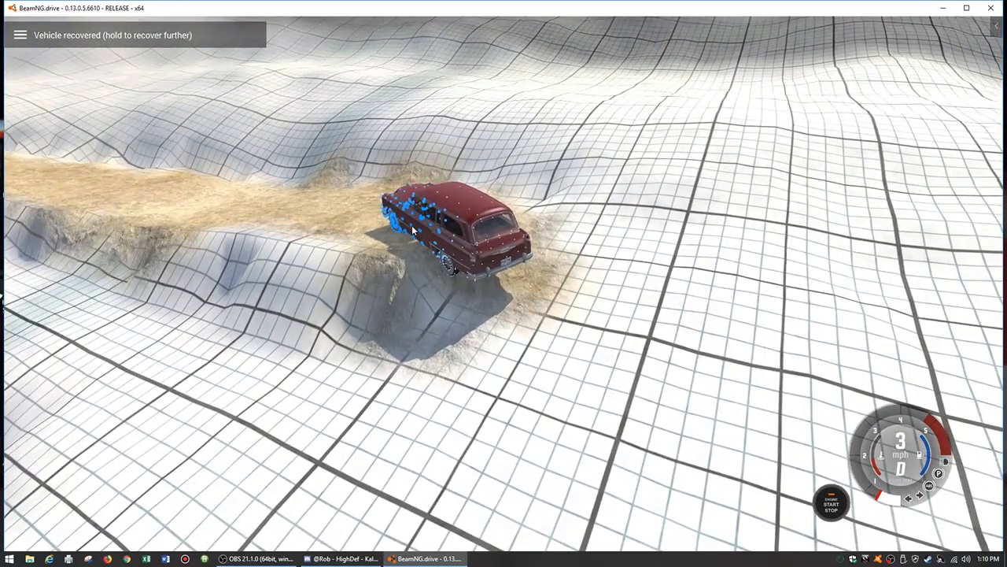
left_click_drag(410, 228, 333, 198)
left_click_drag(410, 223, 299, 193)
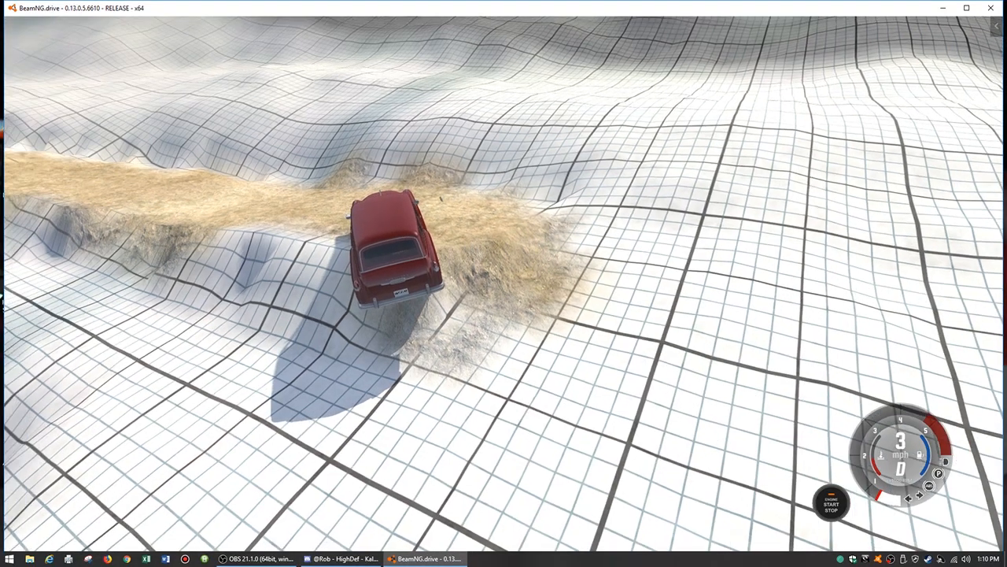
right_click_drag(299, 193, 201, 126)
scroll(472, 244, "down", 4)
left_click_drag(465, 244, 659, 250, "ctrl")
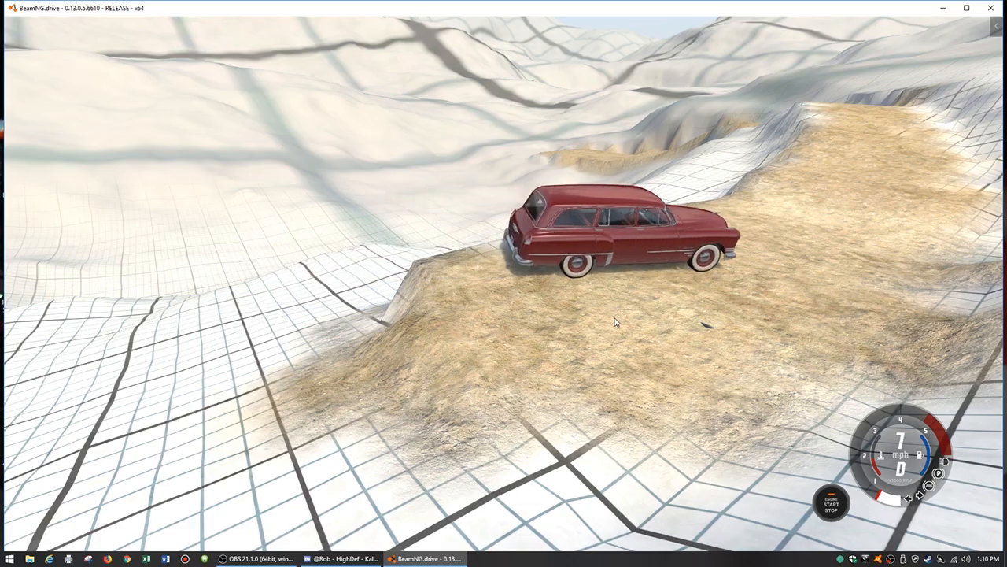
Test-drive the car along the road bed with the orbit camera and view the bed from behind the car.
key("c")
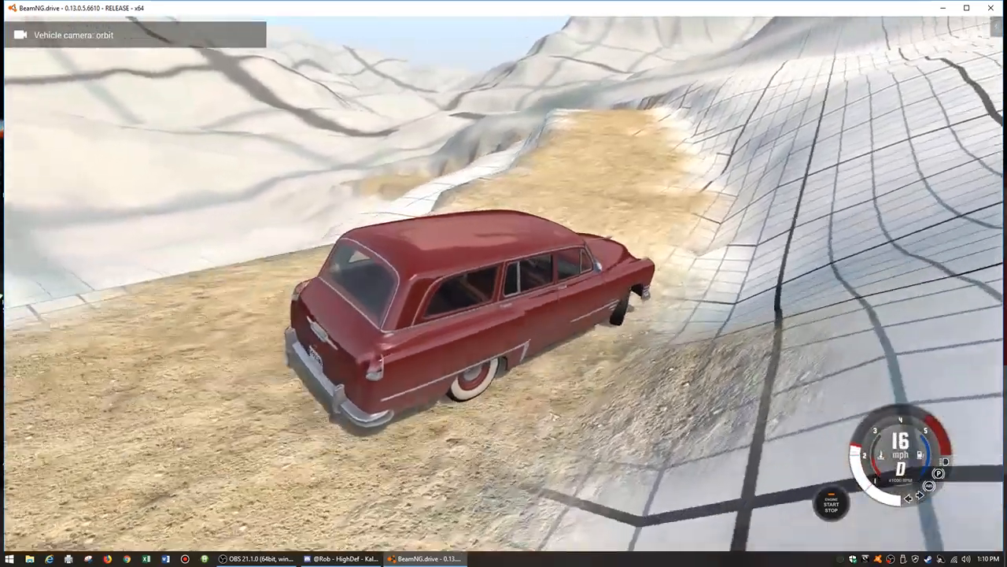
key("Up")
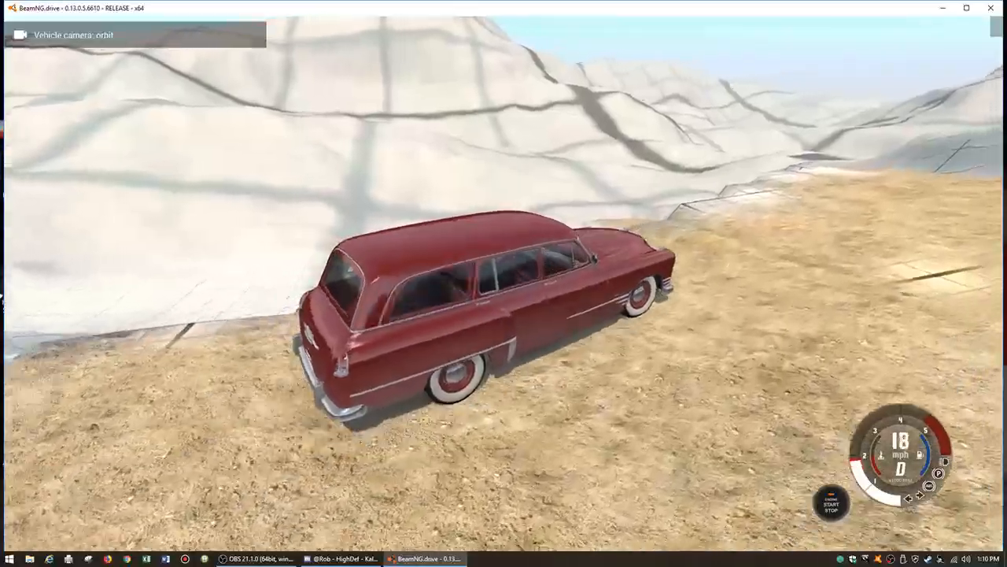
key("Right")
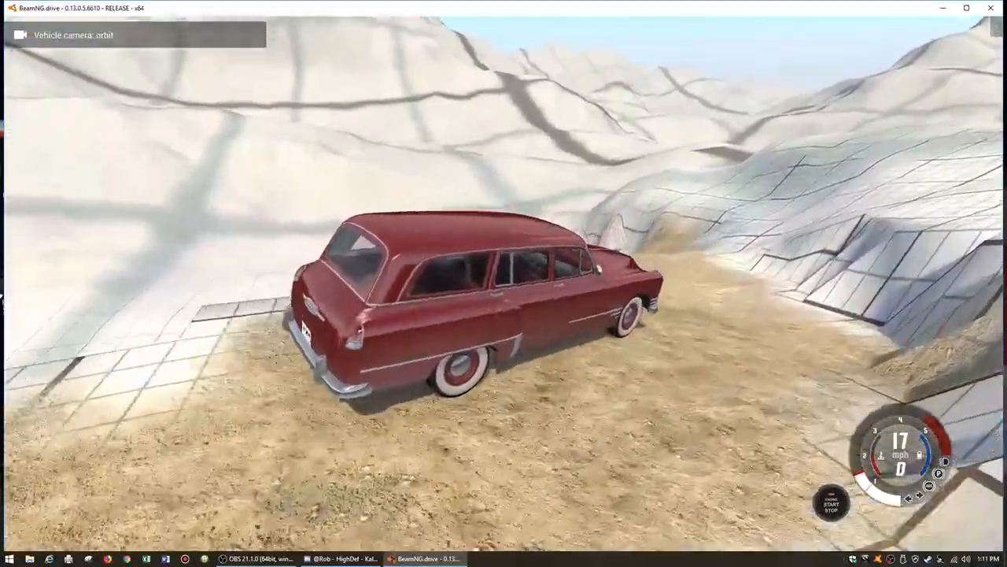
key("Left")
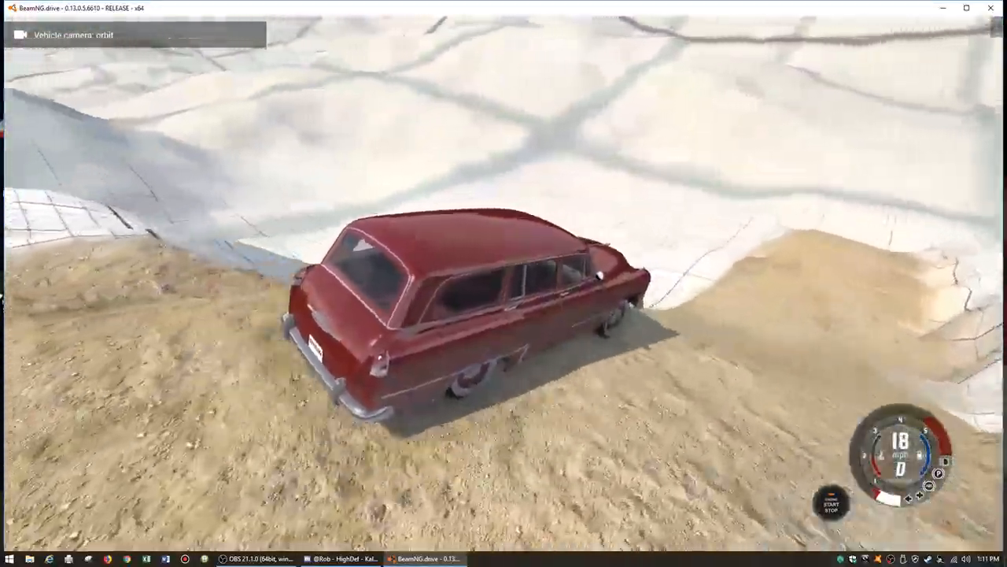
key("Up")
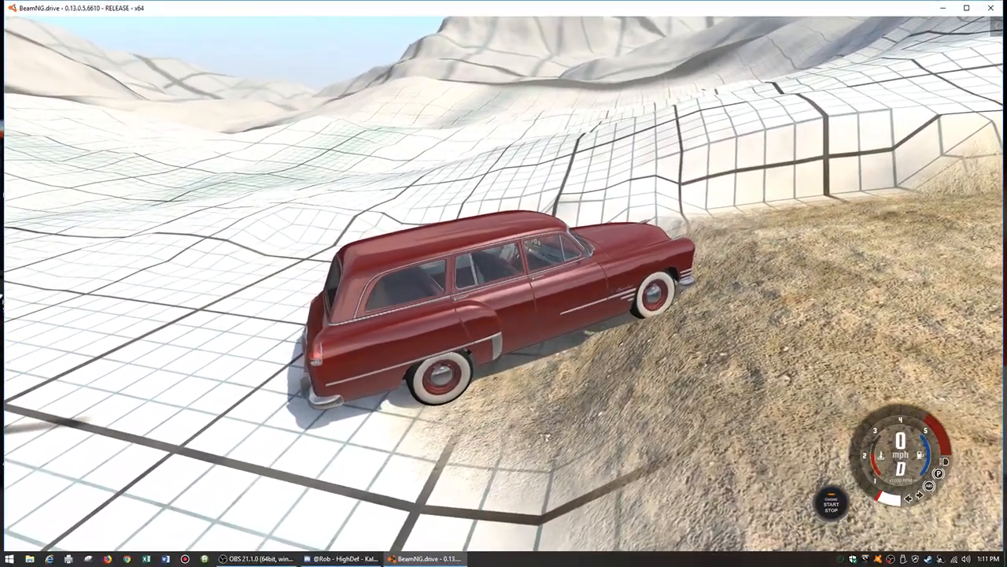
right_click_drag(503, 283, 658, 303)
right_click_drag(551, 288, 591, 291)
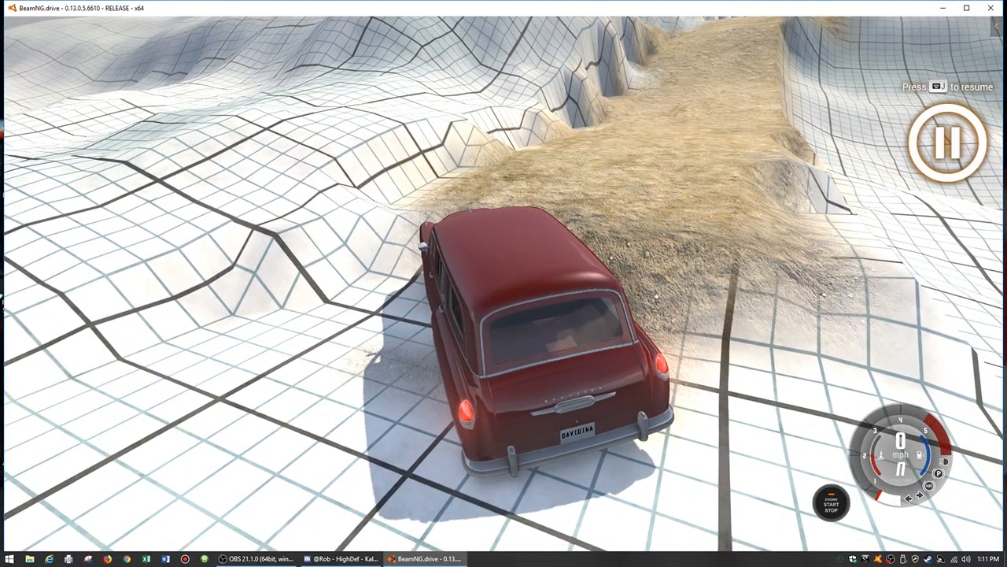
Return to the world editor and examine the road bed and its edges from above the car.
key("F11")
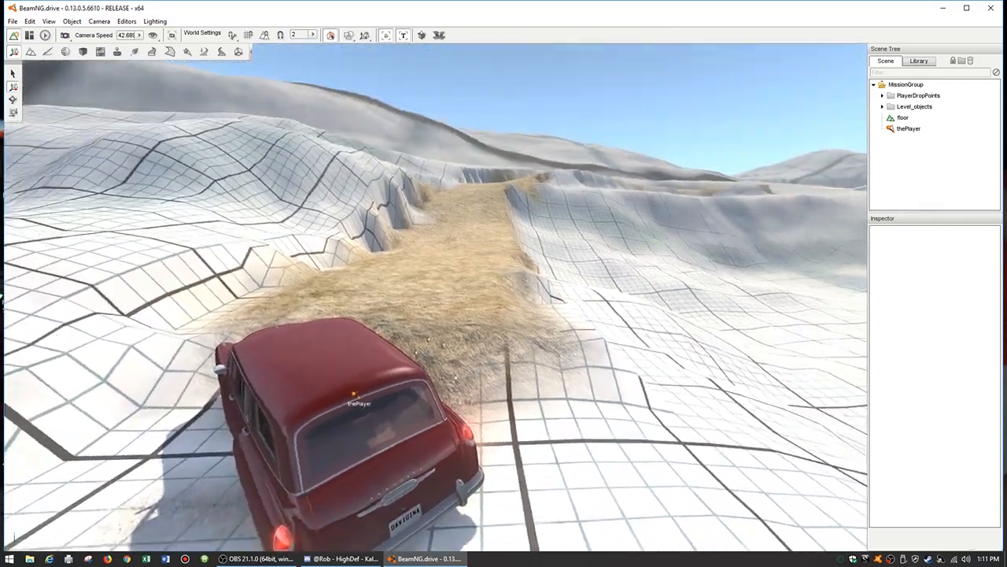
key("w")
mouse_move(436, 298)
right_mouse_down()
mouse_move(439, 264)
mouse_move(394, 354)
mouse_move(397, 338)
mouse_move(413, 342)
mouse_move(492, 311)
mouse_move(516, 321)
mouse_move(433, 350)
mouse_move(452, 346)
right_mouse_up()
key("s")
key("w")
key("s")
key("a")
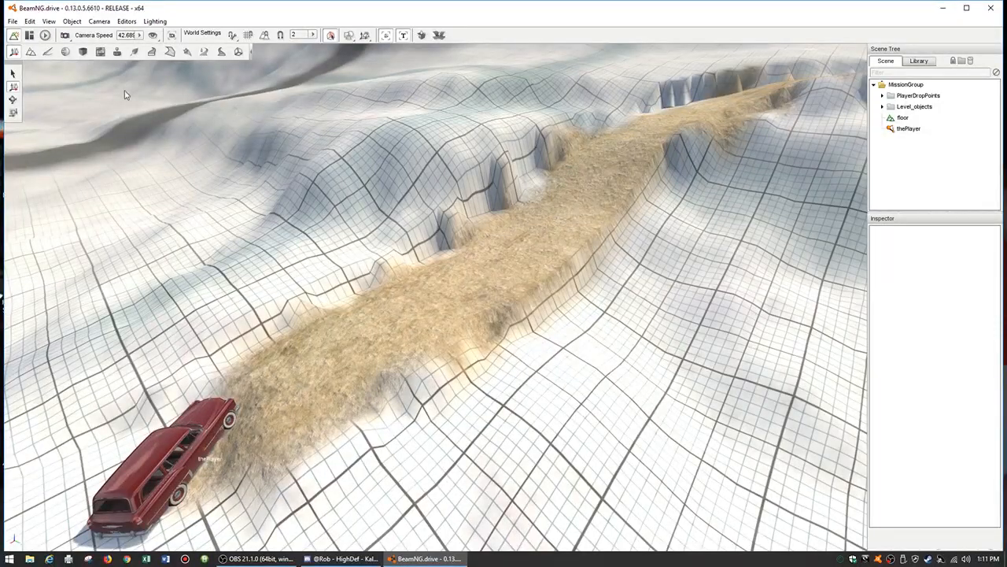
Switch to the terrain editor and set up the Adjust Height brush with size 1 beside the road bed.
left_click(31, 52)
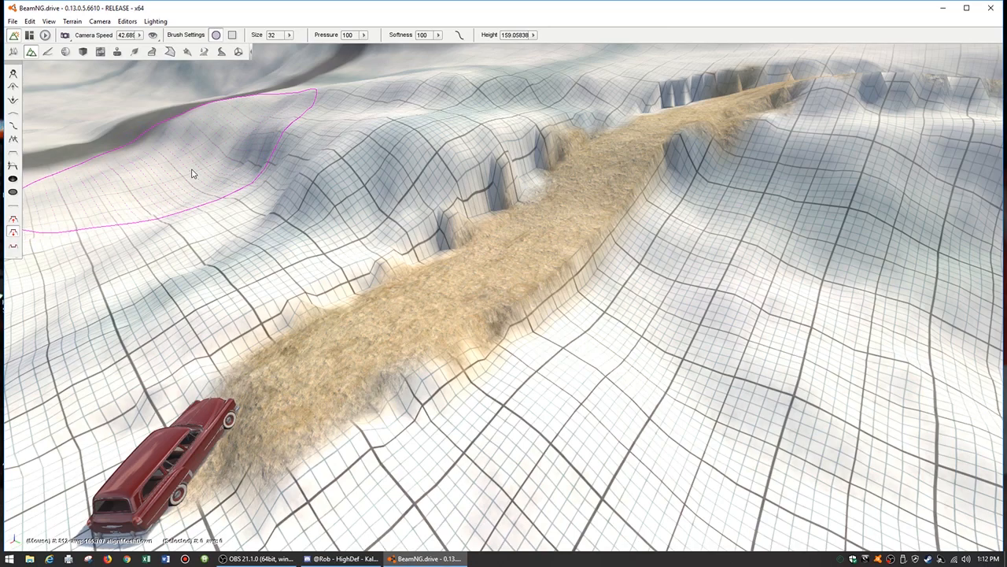
left_click_drag(193, 173, 264, 200)
right_click_drag(264, 197, 401, 200)
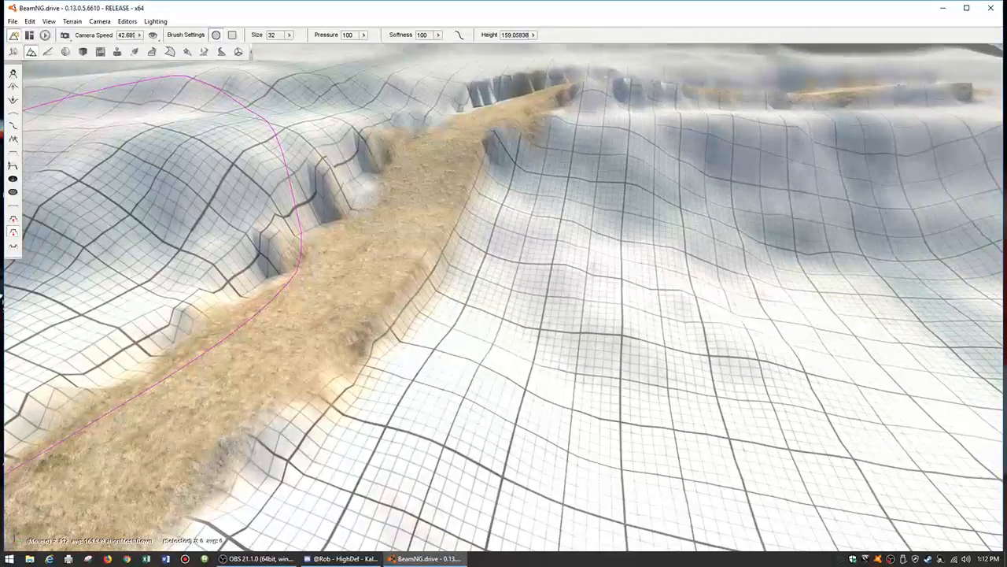
right_click_drag(401, 200, 488, 118)
mouse_move(47, 314)
right_mouse_down()
mouse_move(141, 261)
mouse_move(182, 163)
mouse_move(166, 145)
mouse_move(142, 217)
mouse_move(145, 277)
mouse_move(176, 289)
mouse_move(267, 244)
mouse_move(243, 202)
right_mouse_up()
key("w")
key("w")
key("s")
key("d")
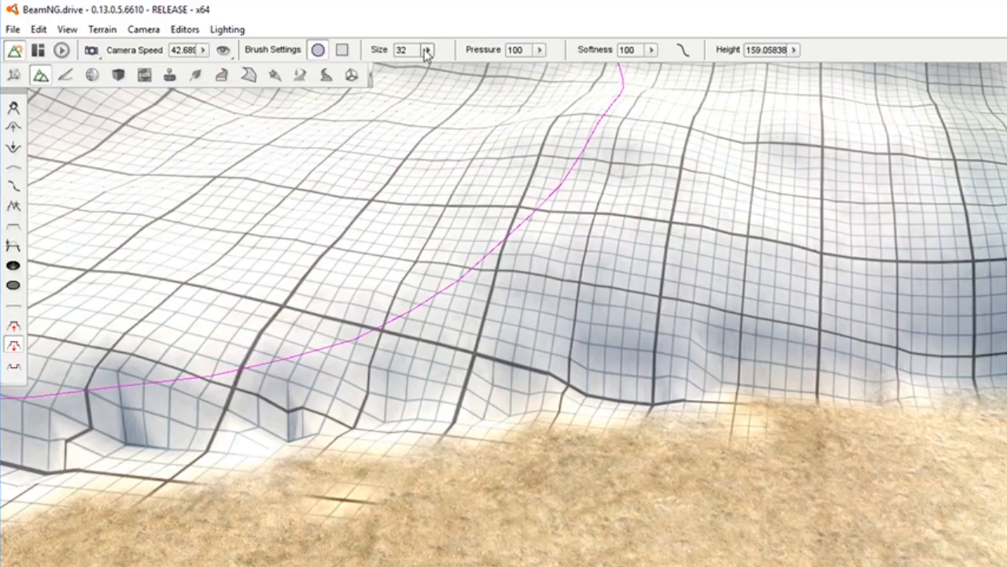
left_click(289, 34)
left_click_drag(428, 67, 370, 79)
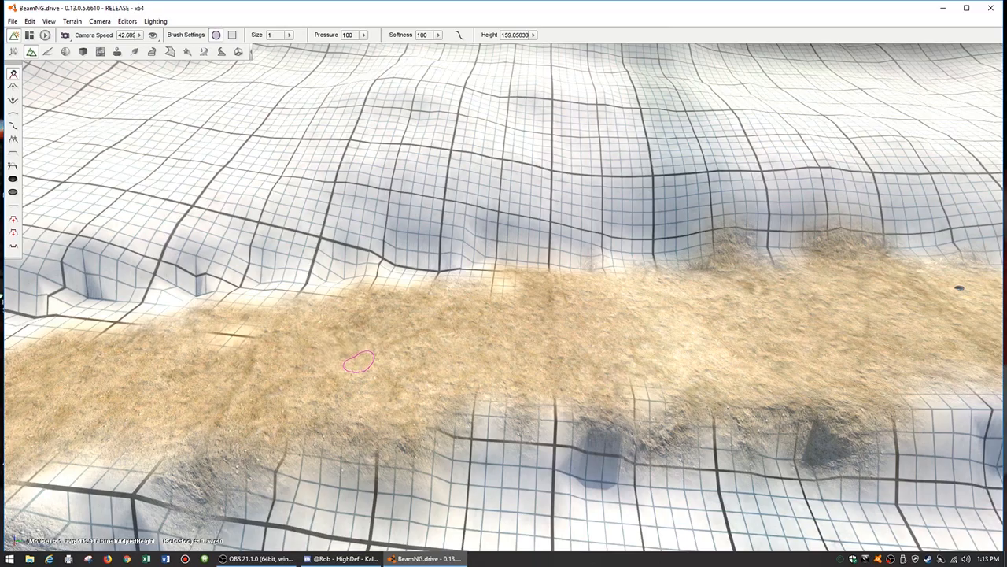
Adjust the height of a small uneven spot on the road bed with the size 1 brush.
key("w")
mouse_move(359, 439)
right_mouse_down()
mouse_move(236, 421)
mouse_move(197, 369)
mouse_move(339, 429)
mouse_move(325, 431)
right_mouse_up()
key("w")
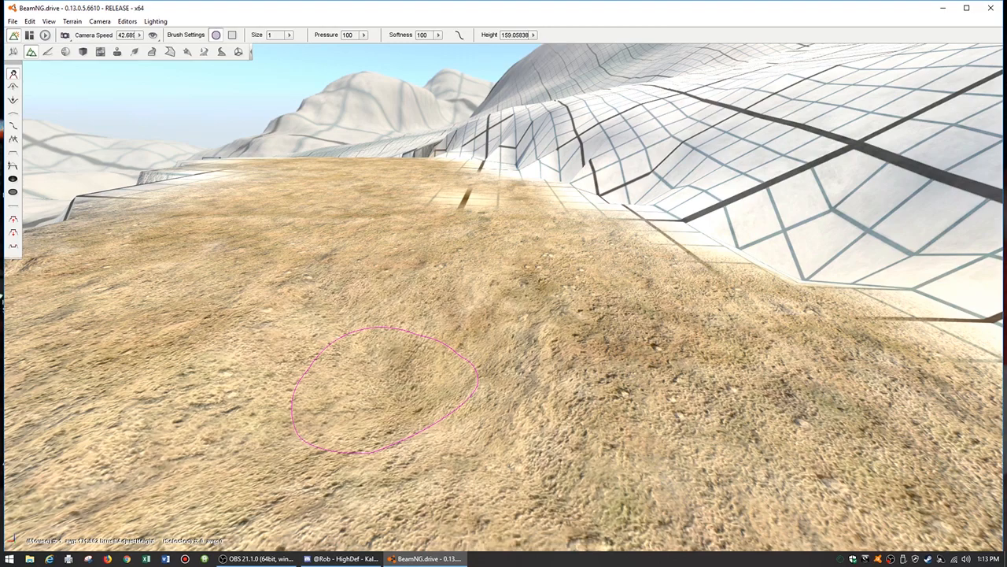
mouse_move(384, 389)
left_mouse_down()
mouse_move(377, 313)
mouse_move(385, 387)
mouse_move(341, 404)
mouse_move(366, 401)
left_mouse_up()
Examine the road bed's surface, edges and side slopes up close for remaining unevenness.
key("s")
mouse_move(364, 438)
right_mouse_down()
mouse_move(487, 441)
mouse_move(503, 402)
mouse_move(370, 393)
mouse_move(330, 358)
mouse_move(296, 373)
mouse_move(268, 417)
mouse_move(240, 400)
mouse_move(222, 411)
right_mouse_up()
key("w")
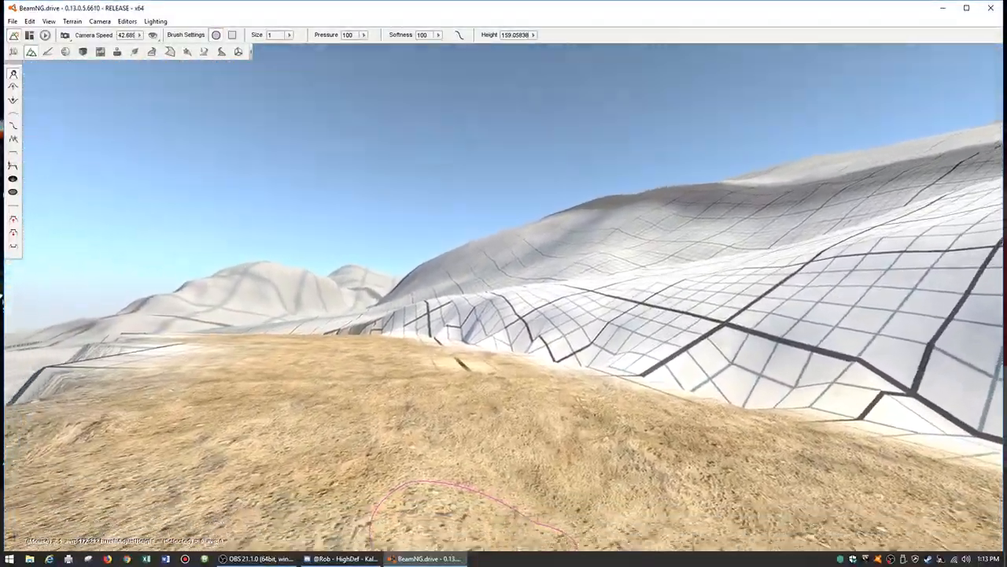
key("d")
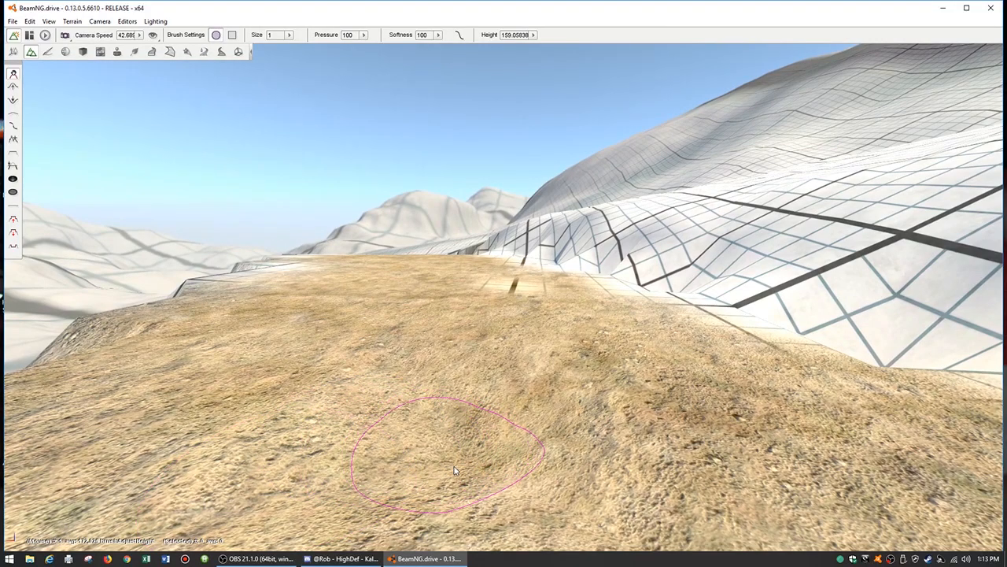
mouse_move(403, 417)
right_mouse_down()
mouse_move(504, 460)
mouse_move(602, 456)
mouse_move(599, 421)
mouse_move(604, 465)
mouse_move(511, 441)
right_mouse_up()
key("w")
key("s")
key("w")
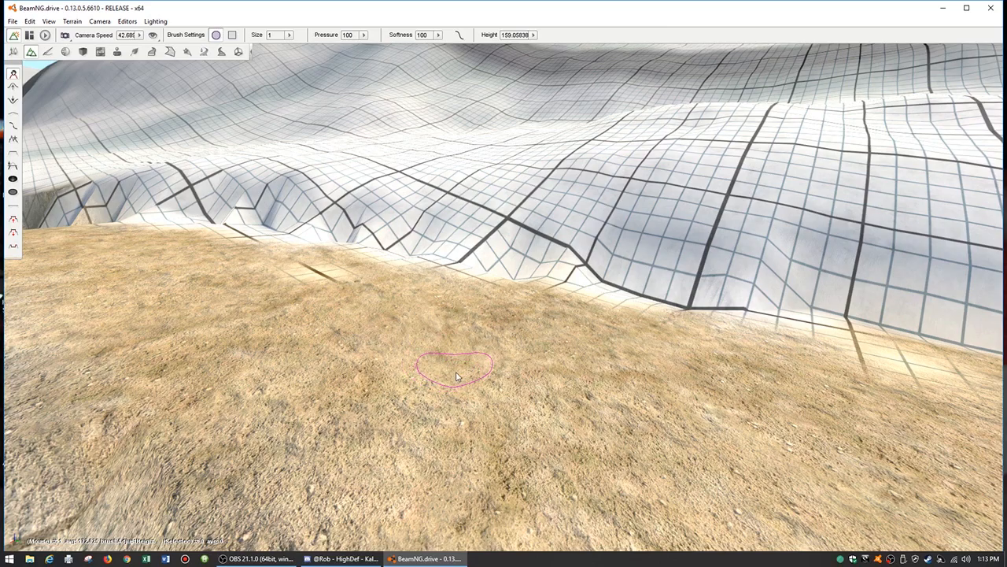
key("d")
mouse_move(459, 379)
right_mouse_down()
mouse_move(318, 365)
mouse_move(491, 378)
right_mouse_up()
key("d")
key("a")
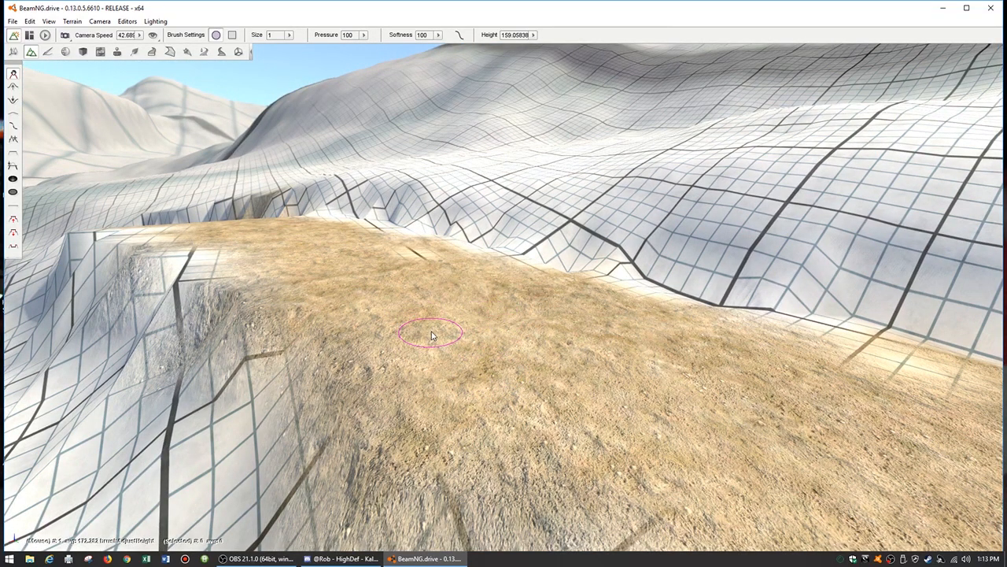
key("a")
mouse_move(435, 337)
right_mouse_down()
mouse_move(503, 335)
mouse_move(537, 313)
mouse_move(470, 358)
right_mouse_up()
key("w")
key("s")
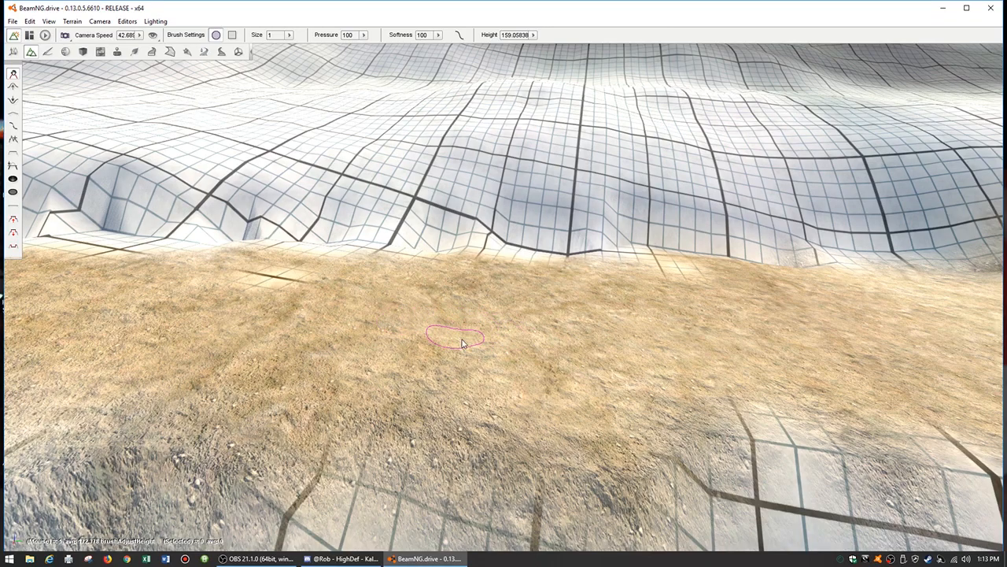
key("d")
mouse_move(522, 355)
right_mouse_down()
mouse_move(459, 319)
mouse_move(472, 416)
mouse_move(407, 443)
mouse_move(428, 539)
mouse_move(371, 495)
mouse_move(279, 484)
mouse_move(332, 421)
mouse_move(465, 427)
mouse_move(437, 322)
right_mouse_up()
key("w")
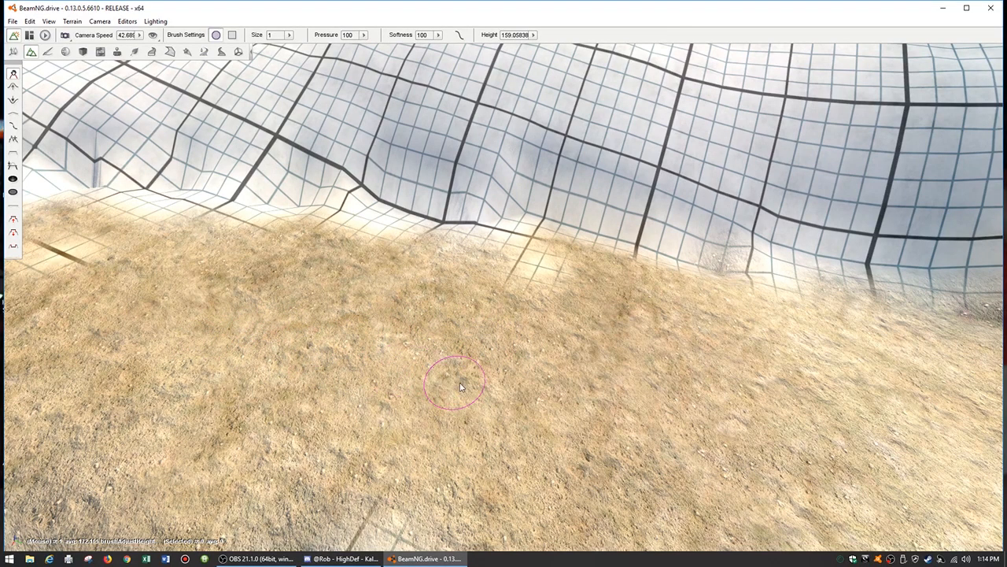
key("s")
mouse_move(462, 401)
right_mouse_down()
mouse_move(394, 346)
mouse_move(517, 276)
mouse_move(462, 294)
mouse_move(348, 286)
mouse_move(322, 326)
mouse_move(351, 272)
mouse_move(169, 181)
mouse_move(470, 395)
right_mouse_up()
key("w")
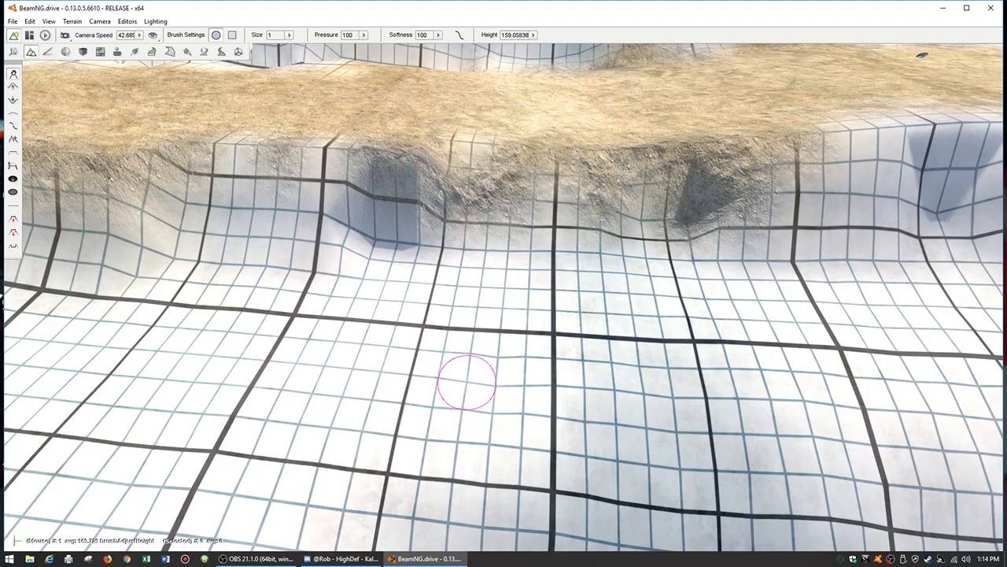
key("w")
mouse_move(517, 418)
right_mouse_down()
mouse_move(511, 543)
mouse_move(476, 548)
mouse_move(449, 468)
mouse_move(332, 468)
mouse_move(344, 548)
mouse_move(593, 386)
right_mouse_up()
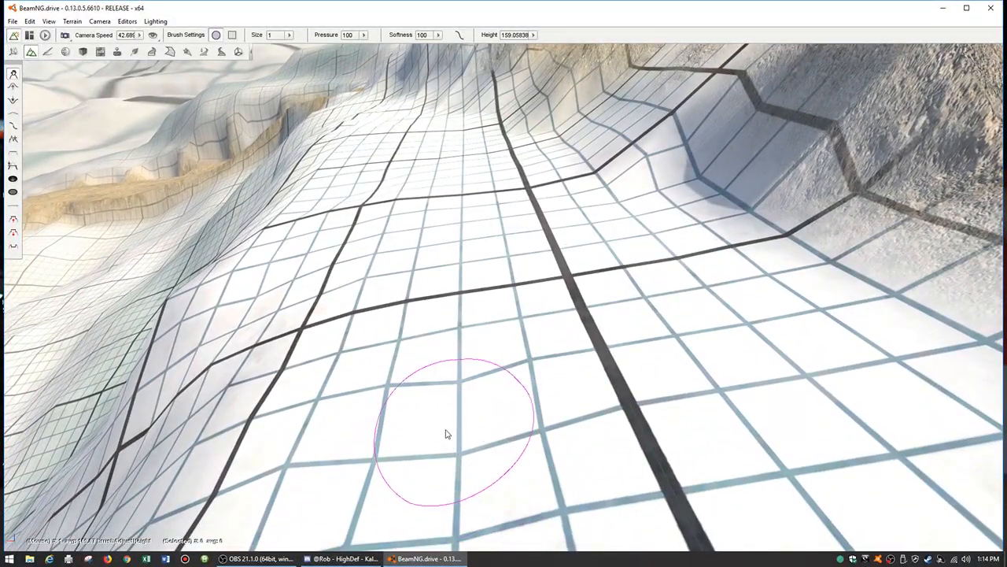
Set up the Lower Height brush with size 10 over an open area of the hilly terrain, away from the road bed.
right_click_drag(592, 323, 799, 206)
key("w")
key("s")
key("d")
right_click_drag(622, 318, 616, 298)
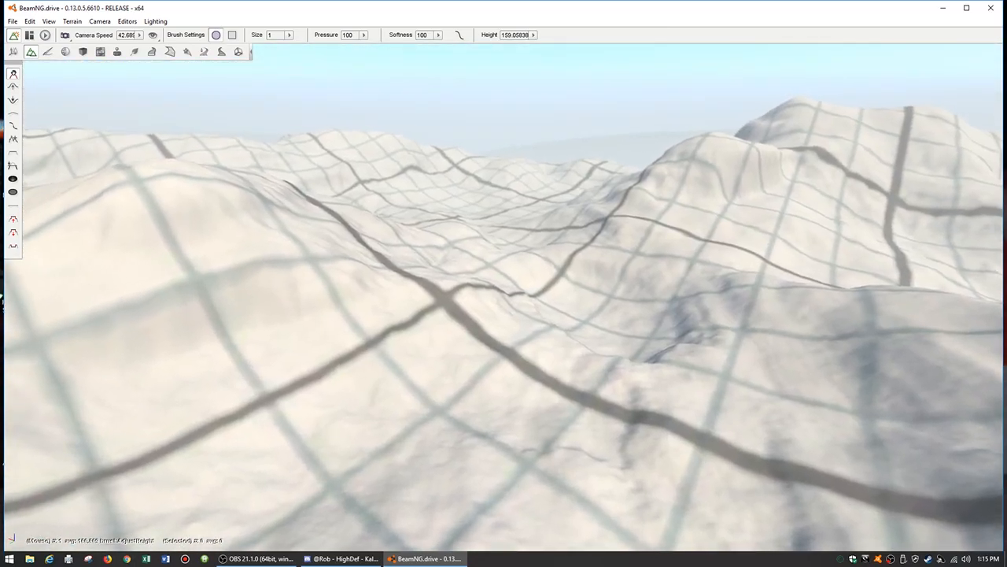
right_click_drag(503, 299, 281, 240)
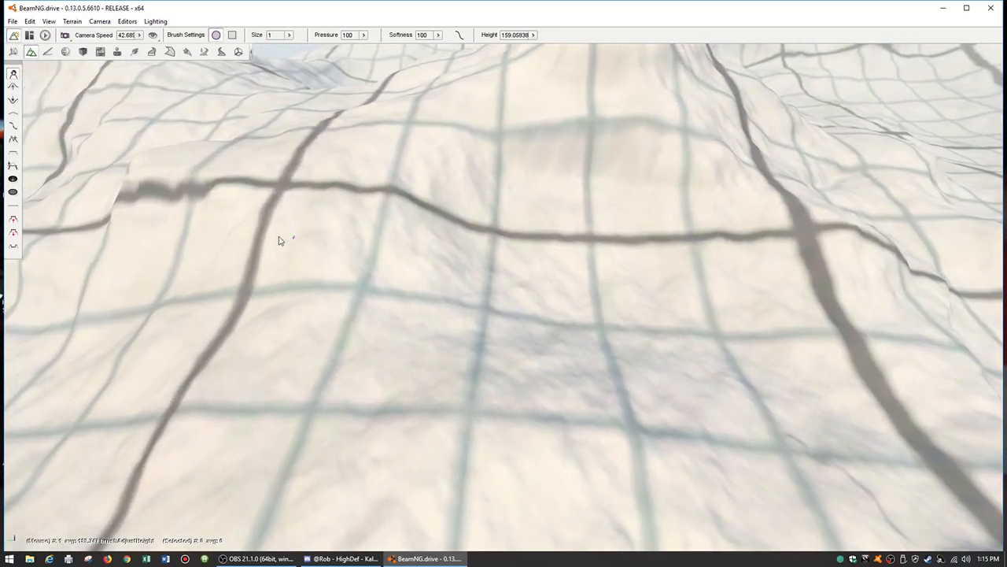
left_click(13, 101)
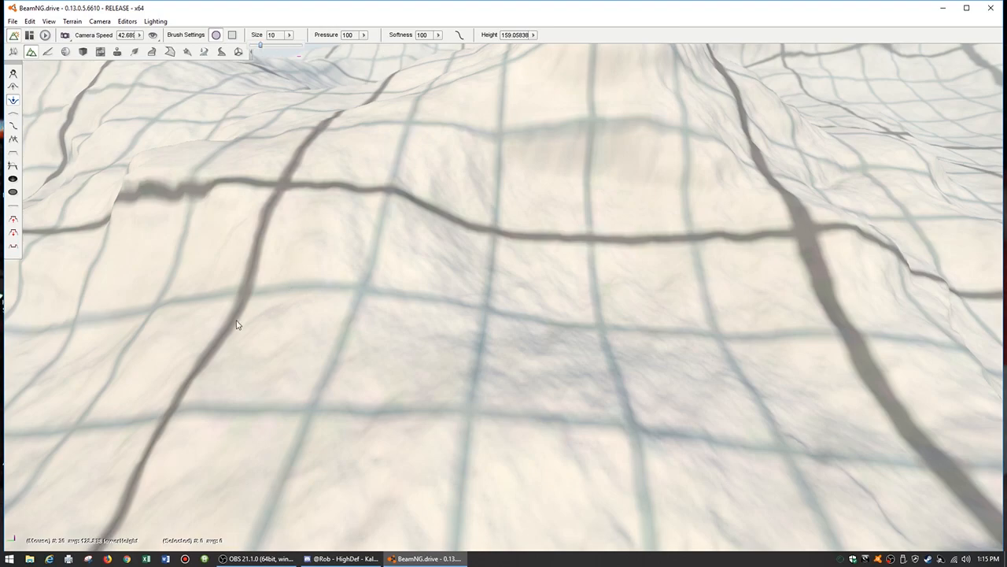
Carve a long, winding river trench through the open terrain with the Lower Height brush.
mouse_move(172, 300)
left_mouse_down()
mouse_move(281, 299)
mouse_move(349, 310)
mouse_move(194, 295)
mouse_move(404, 324)
mouse_move(465, 303)
mouse_move(541, 313)
mouse_move(645, 384)
mouse_move(693, 365)
mouse_move(719, 338)
mouse_move(665, 375)
mouse_move(639, 378)
mouse_move(551, 337)
mouse_move(530, 310)
mouse_move(551, 326)
mouse_move(468, 301)
mouse_move(443, 318)
left_mouse_up()
key("w")
mouse_move(453, 391)
right_mouse_down()
mouse_move(488, 409)
mouse_move(579, 421)
mouse_move(520, 411)
mouse_move(524, 425)
mouse_move(440, 423)
mouse_move(366, 411)
mouse_move(302, 389)
mouse_move(276, 343)
mouse_move(303, 425)
mouse_move(347, 410)
mouse_move(252, 381)
mouse_move(242, 386)
mouse_move(279, 397)
mouse_move(225, 382)
mouse_move(165, 389)
mouse_move(220, 384)
mouse_move(251, 356)
mouse_move(269, 365)
right_mouse_up()
key("d")
key("w")
key("w")
key("d")
key("w")
key("d")
key("a")
key("w")
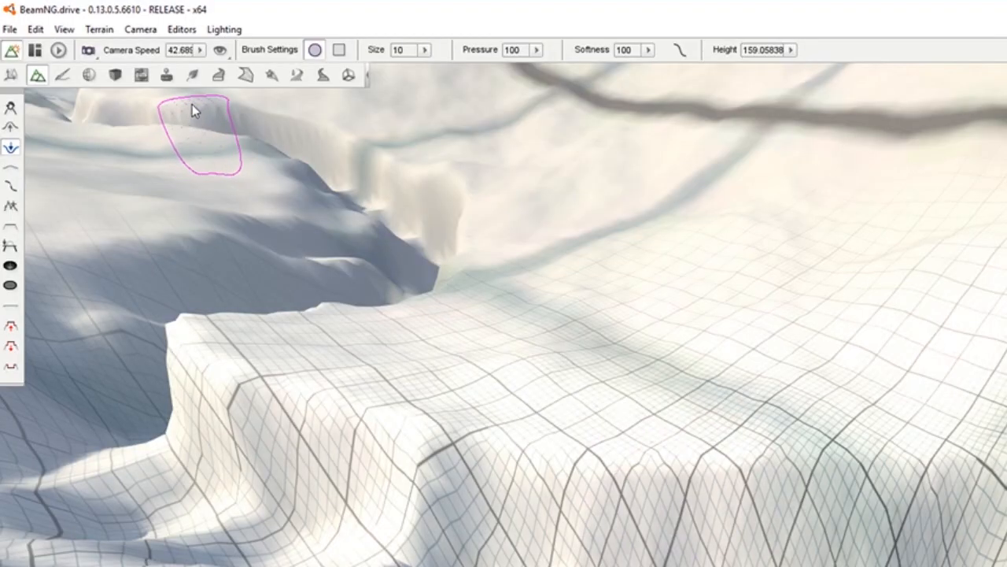
Switch to the River Editor, activate river creation and set the default river width to 11.76.
left_click(300, 77)
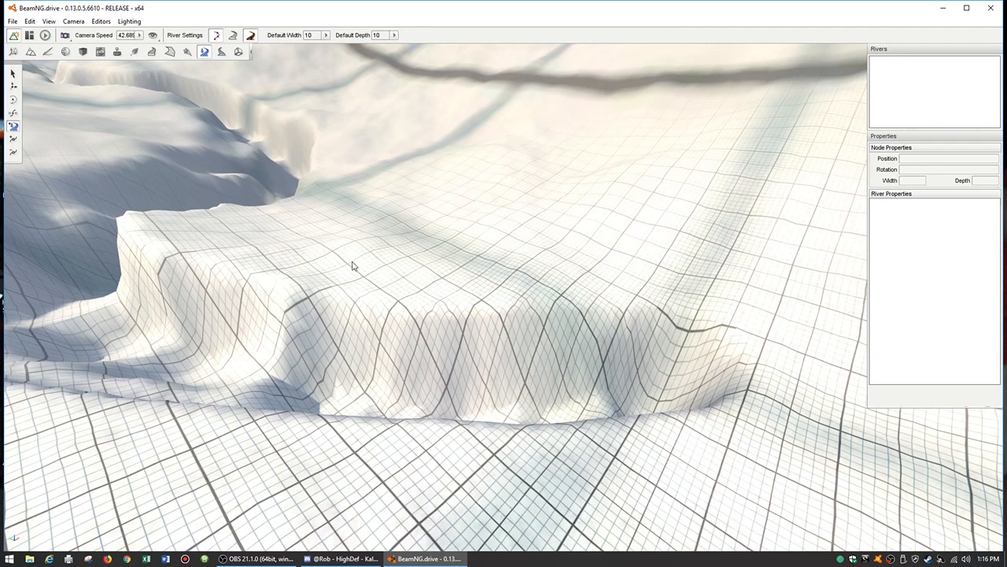
right_click_drag(354, 266, 363, 305)
key("w")
key("s")
key("w")
key("s")
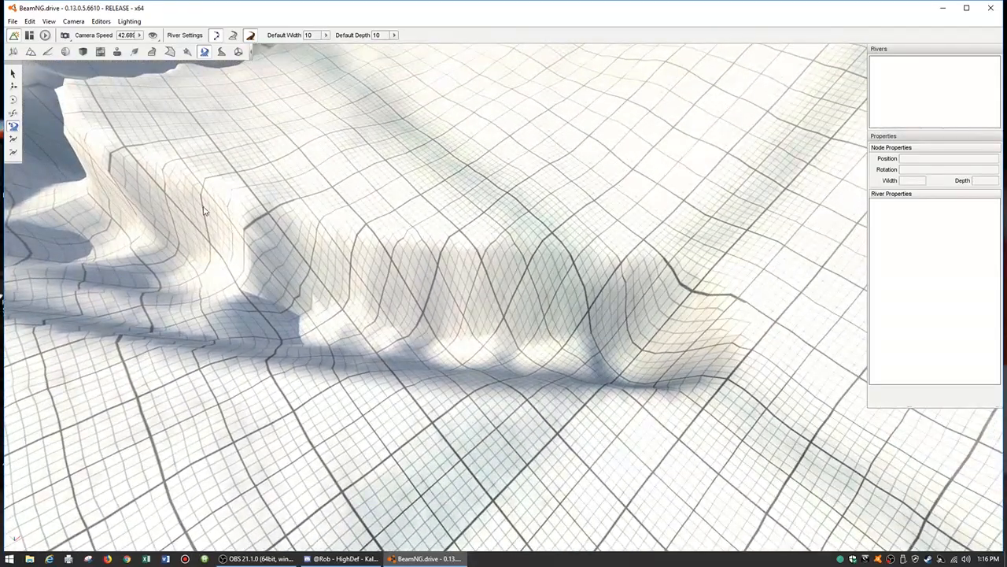
left_click(14, 126)
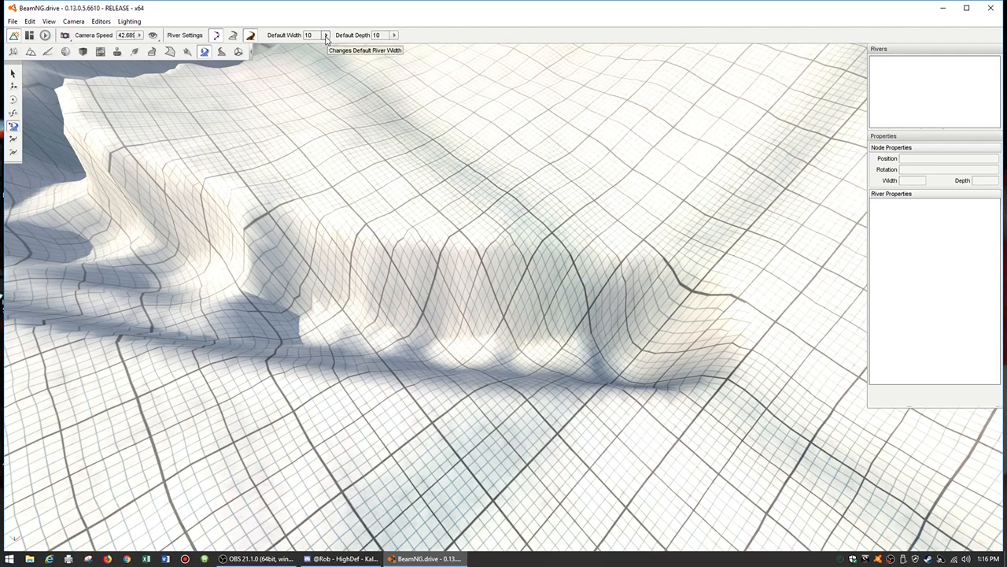
left_click(326, 37)
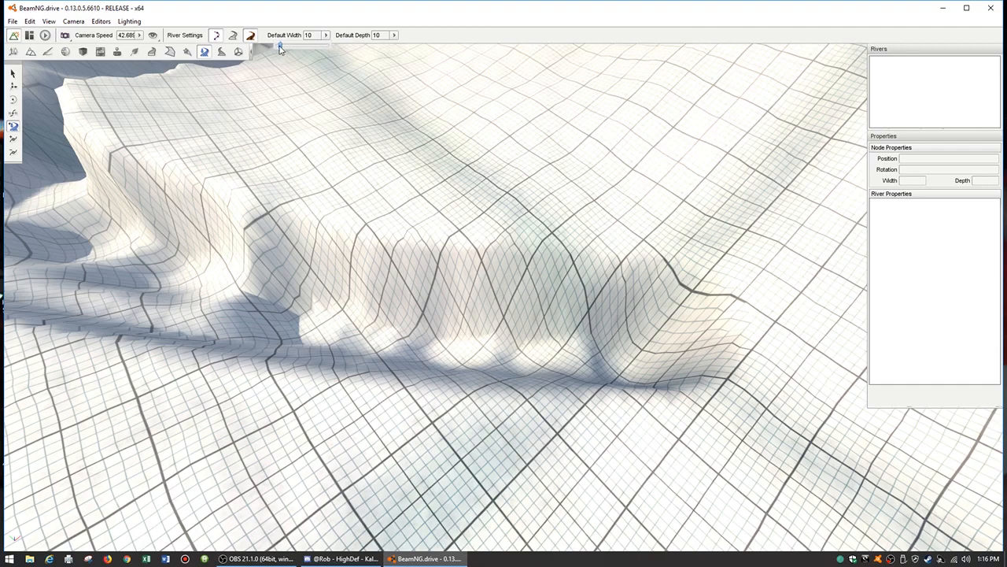
left_click_drag(281, 48, 284, 50)
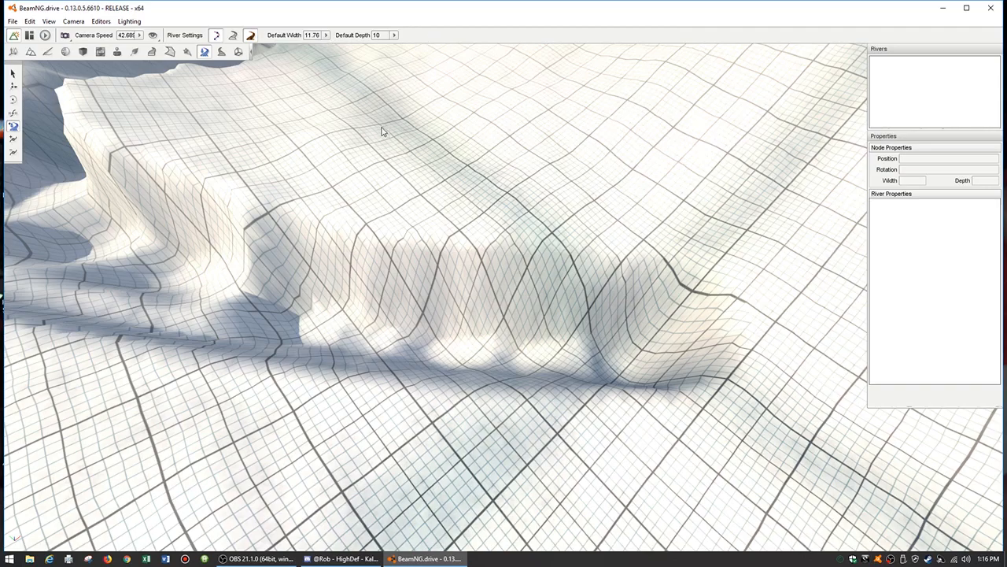
Start a river at the trench's closed end and place its first nodes along the straight section beside the steep bank.
right_click_drag(504, 297, 487, 283)
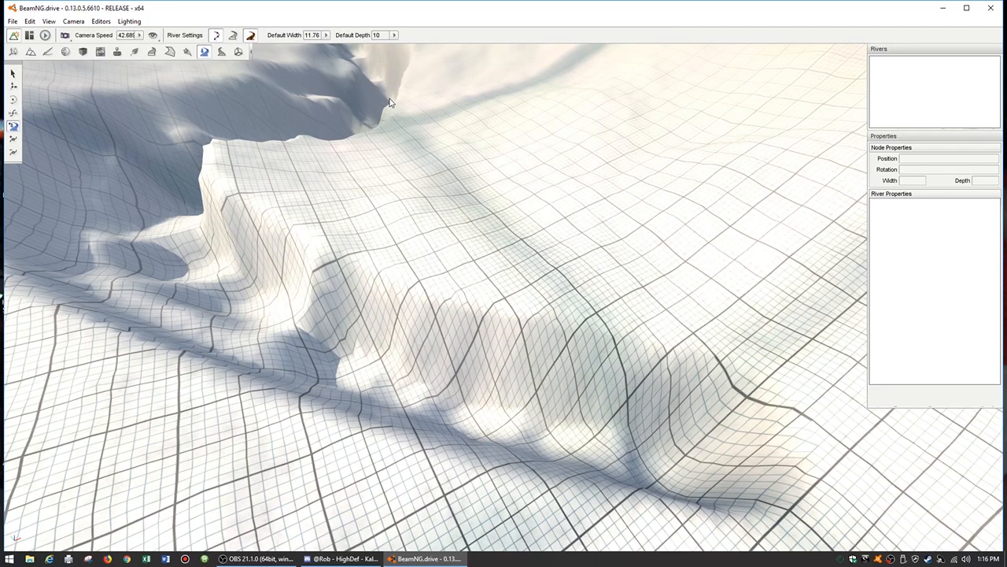
right_click_drag(568, 305, 704, 285)
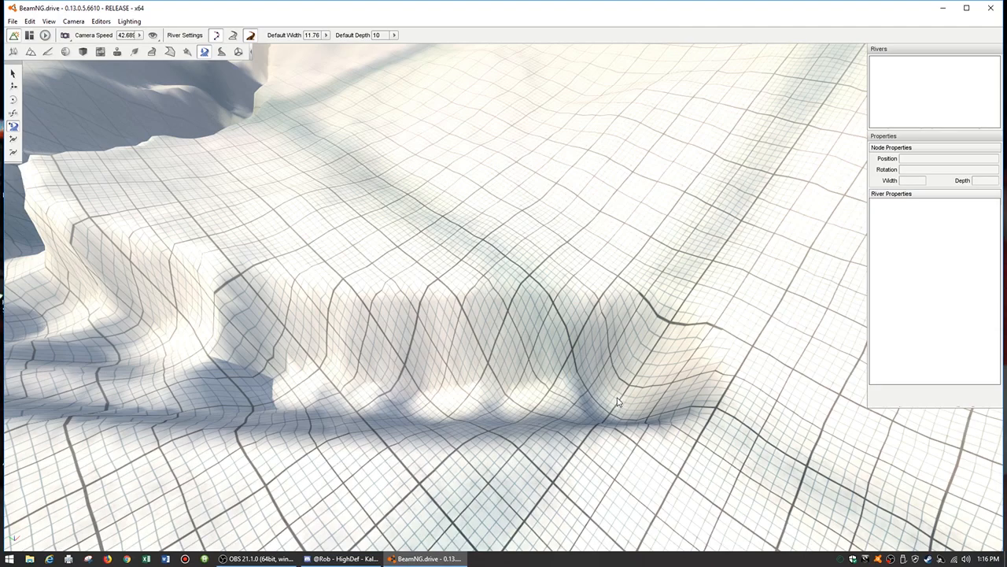
right_click_drag(702, 399, 618, 401)
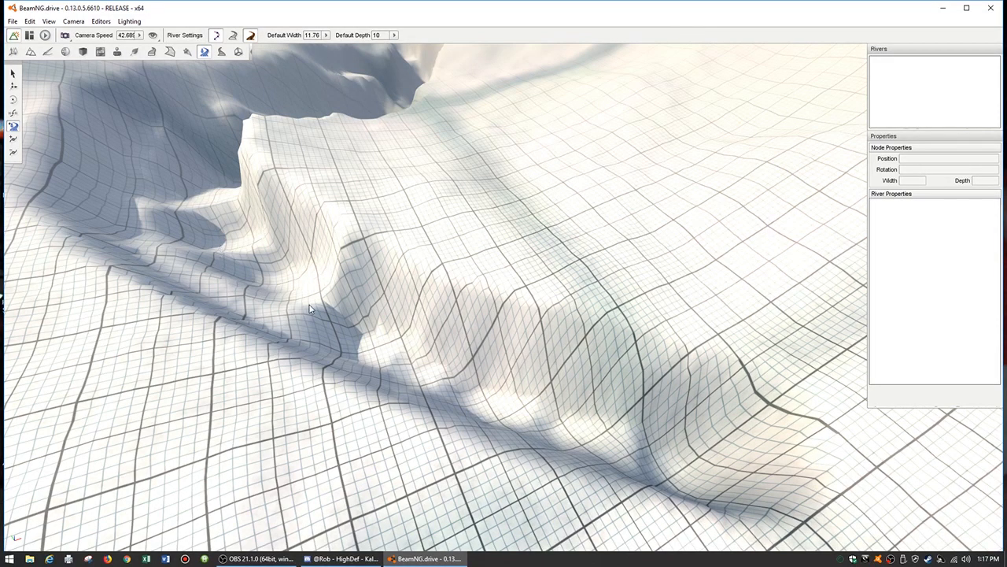
right_click_drag(705, 461, 634, 457)
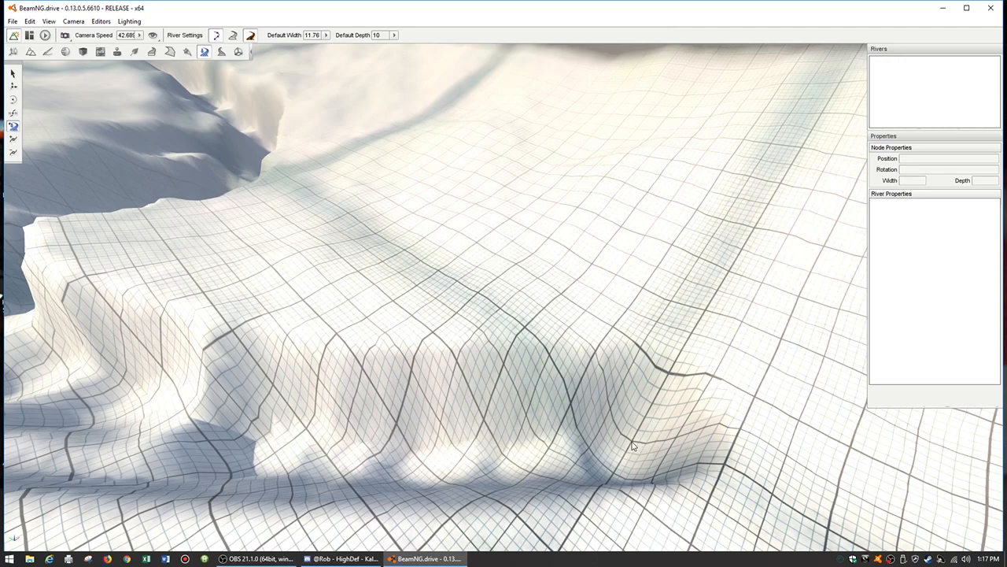
left_click(677, 442)
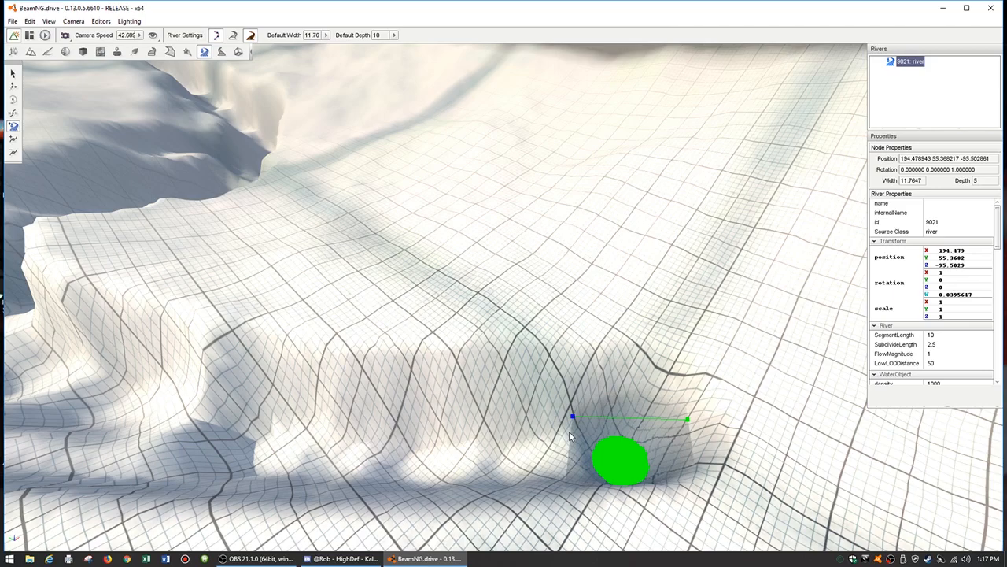
left_click(516, 444)
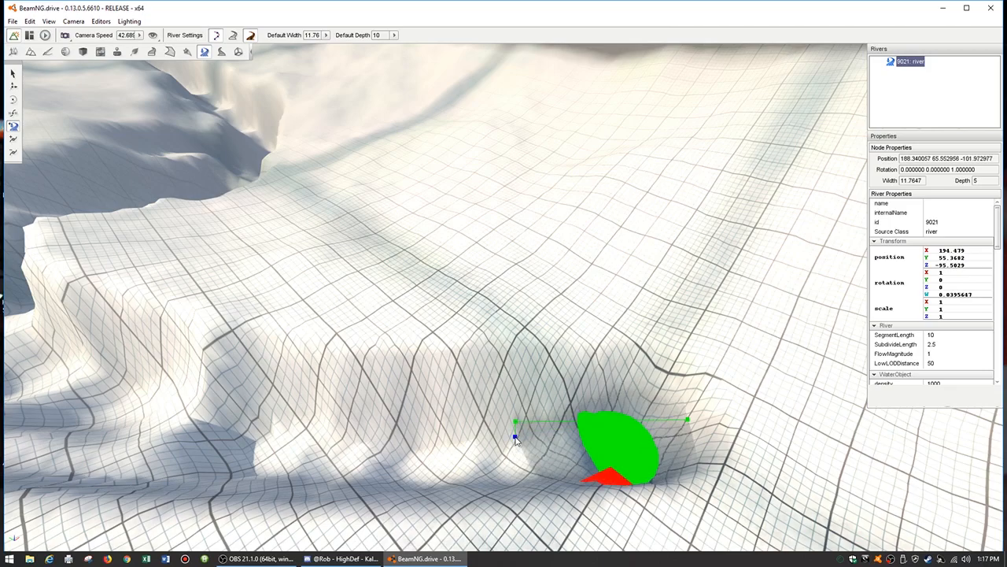
left_click(409, 438)
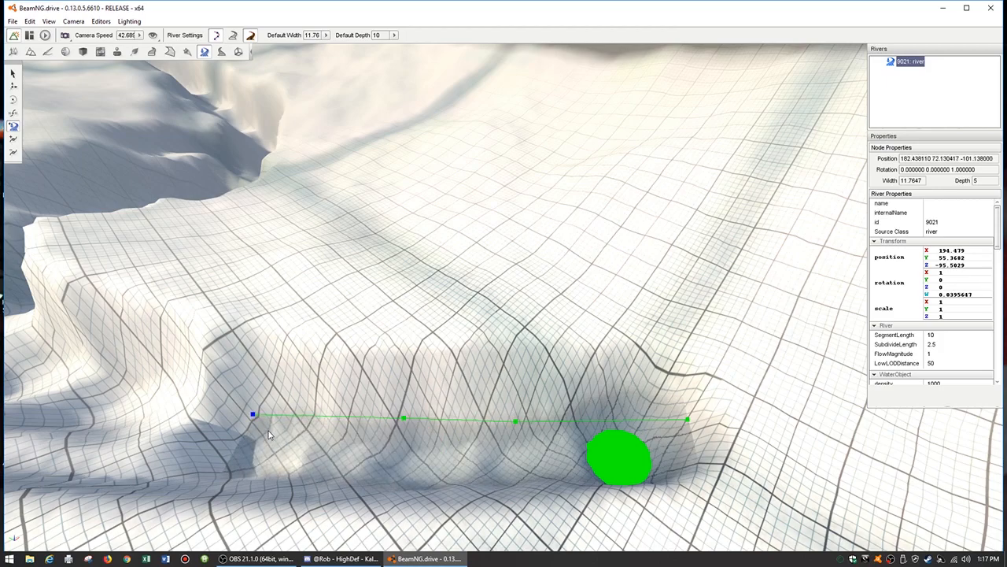
left_click(268, 431)
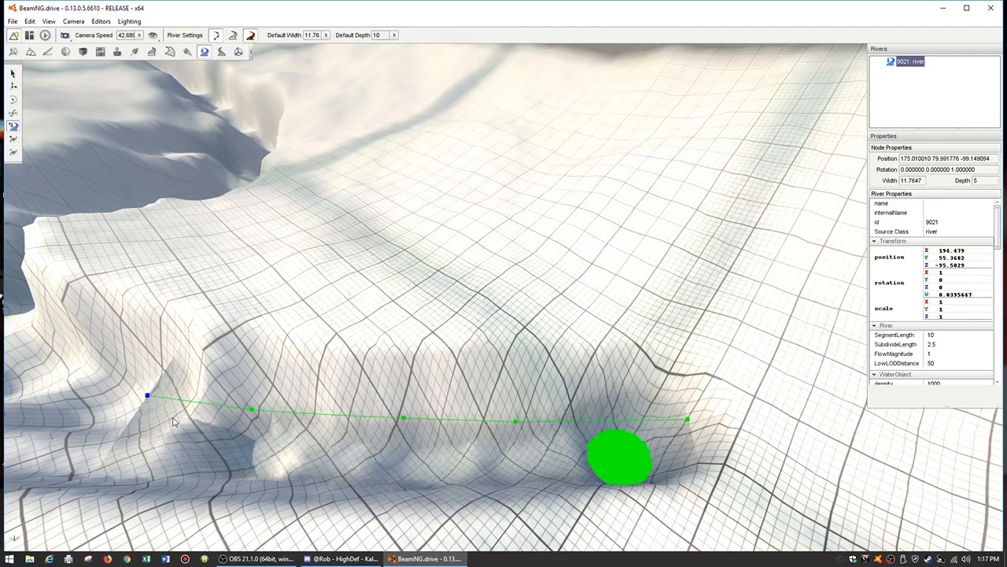
left_click(175, 423)
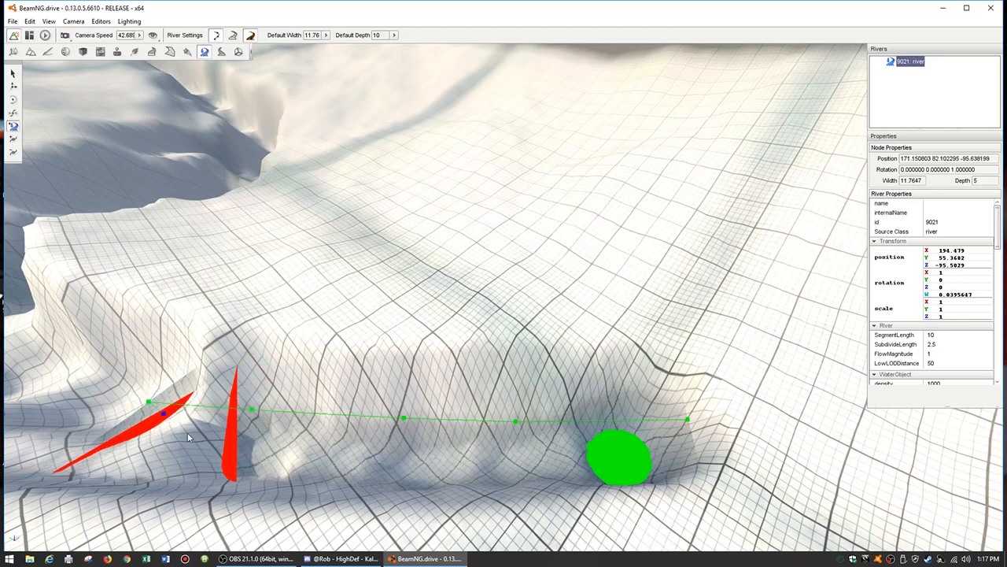
Extend the river with closely spaced nodes around the trench's first bend.
key("d")
key("a")
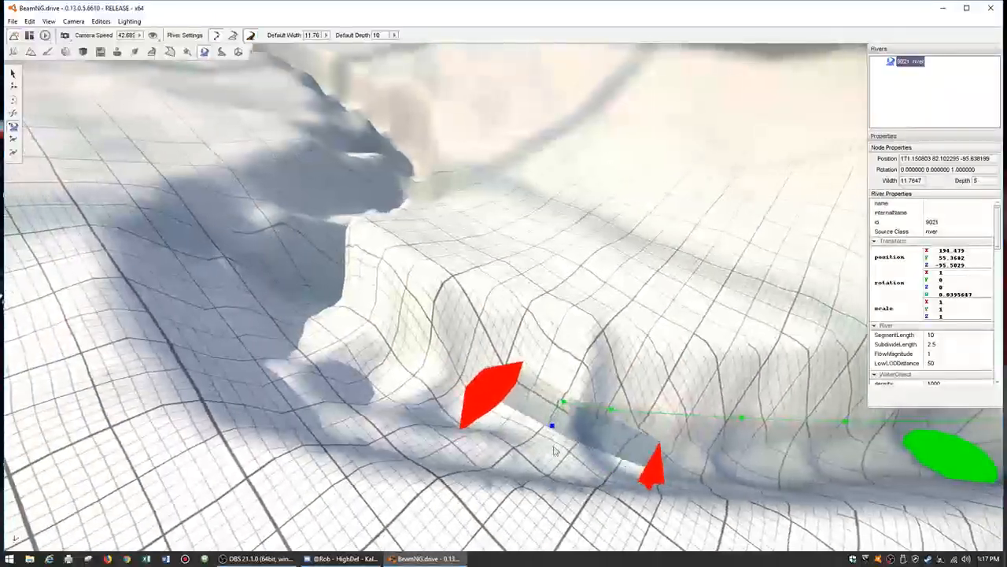
key("d")
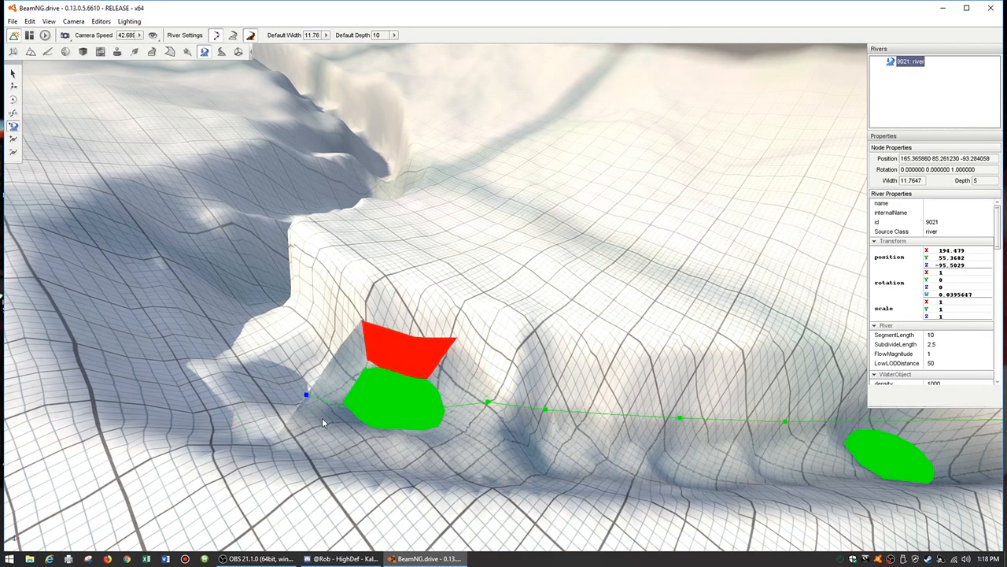
left_click(323, 421)
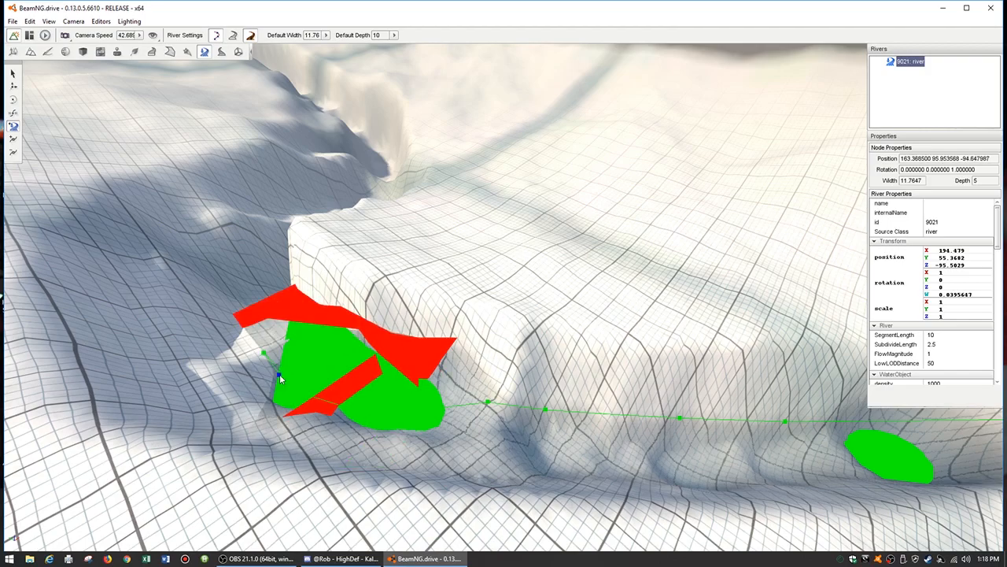
left_click(280, 374)
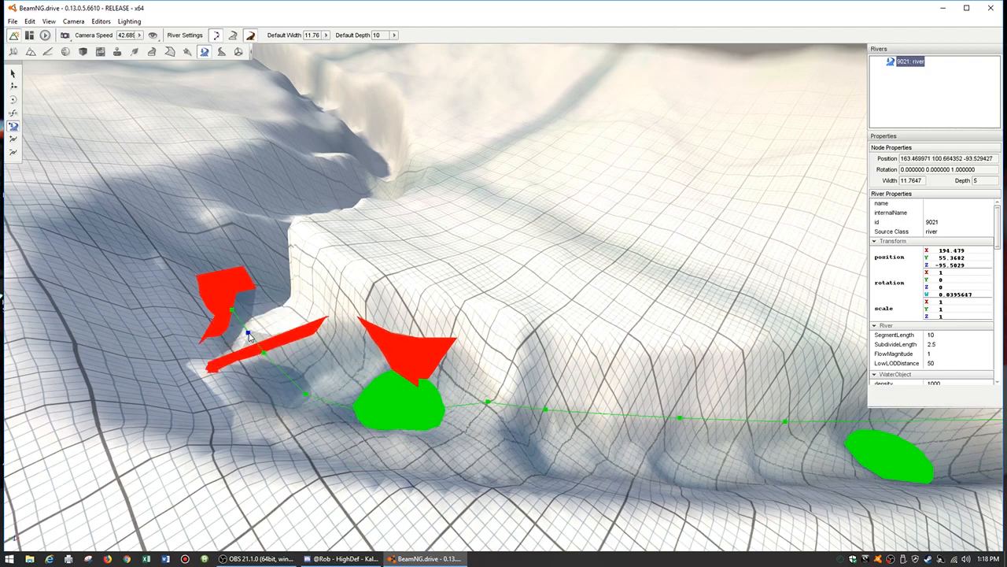
left_click(247, 331)
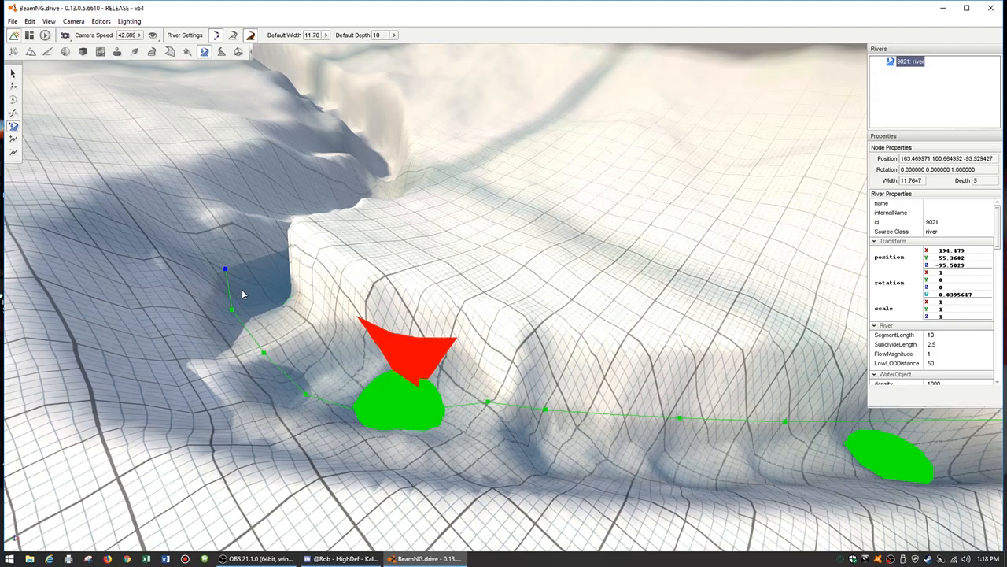
left_click(248, 292)
Continue the river from the first bend through the trench's middle section to the top of the next curve.
key("w")
key("s")
key("s")
right_click_drag(275, 239, 220, 134)
key("w")
key("w")
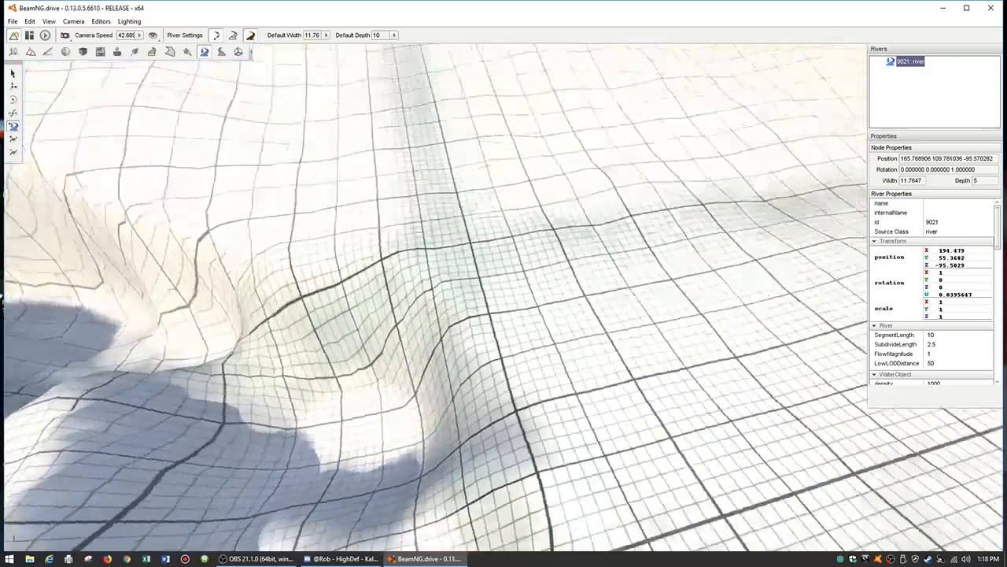
key("s")
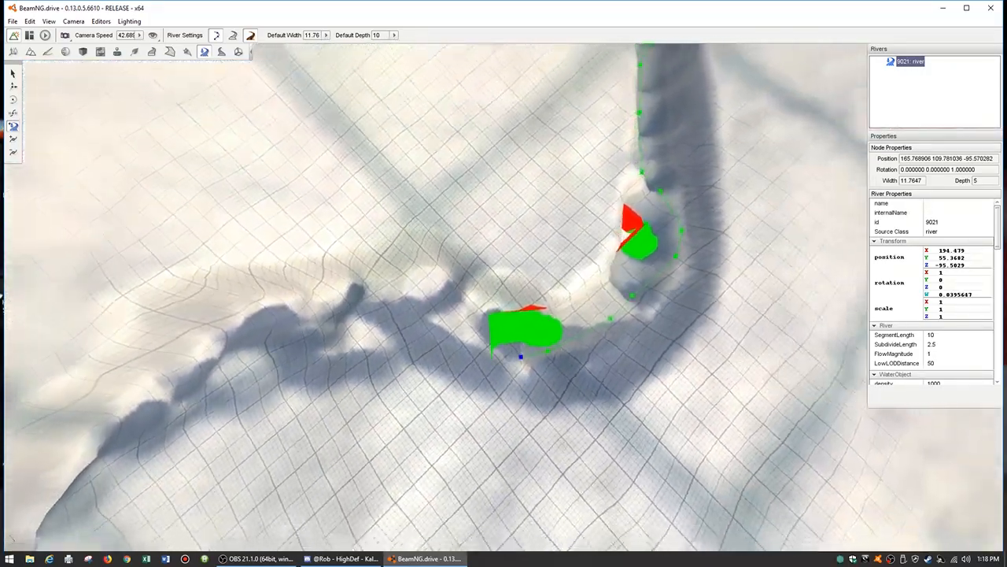
key("s")
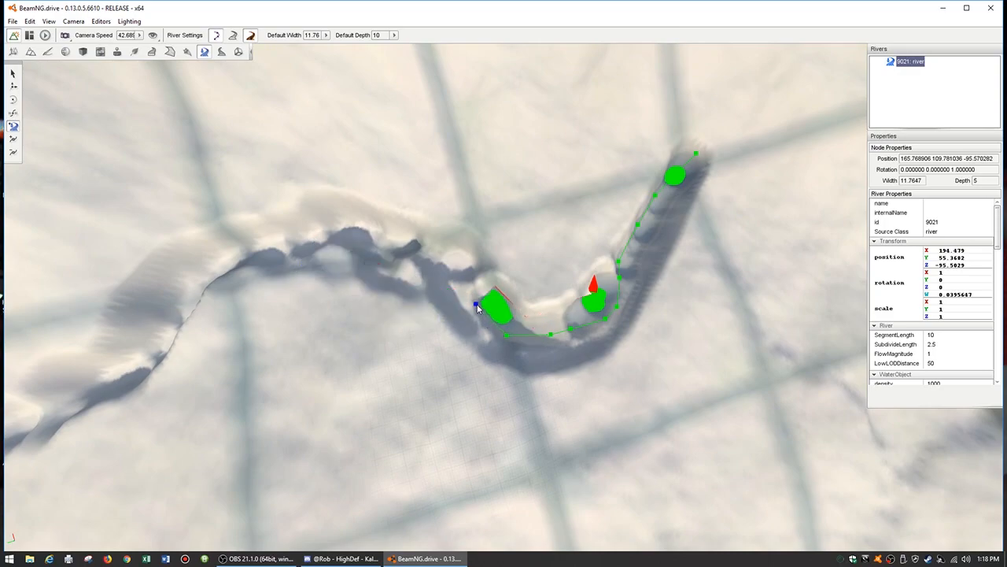
left_click(474, 311)
left_click(400, 242)
left_click(353, 229)
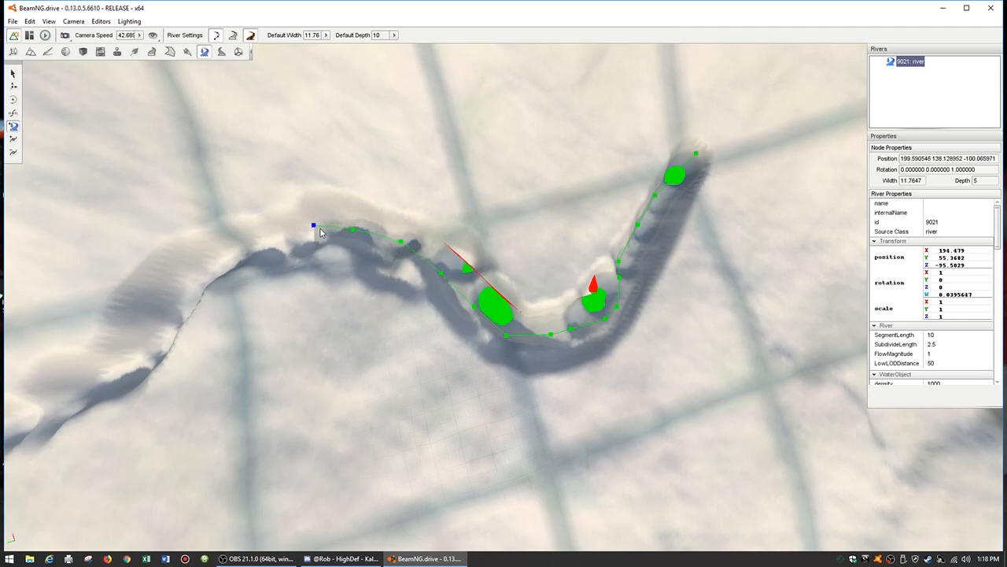
left_click(313, 226)
left_click(276, 233)
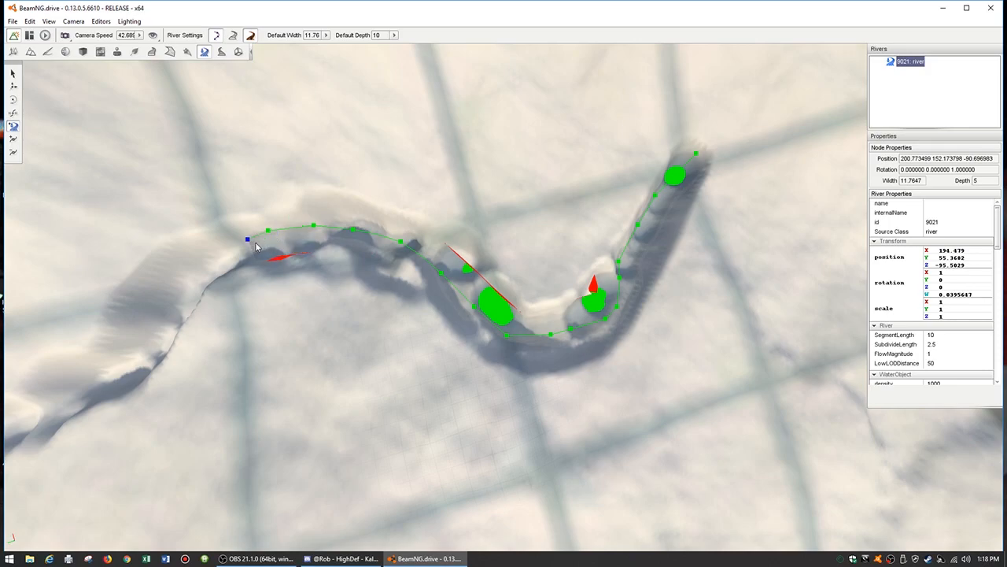
Place closely spaced river nodes down the far side of the trench's second, wide curve.
left_click(251, 245)
left_click(226, 257)
left_click(201, 271)
left_click(182, 290)
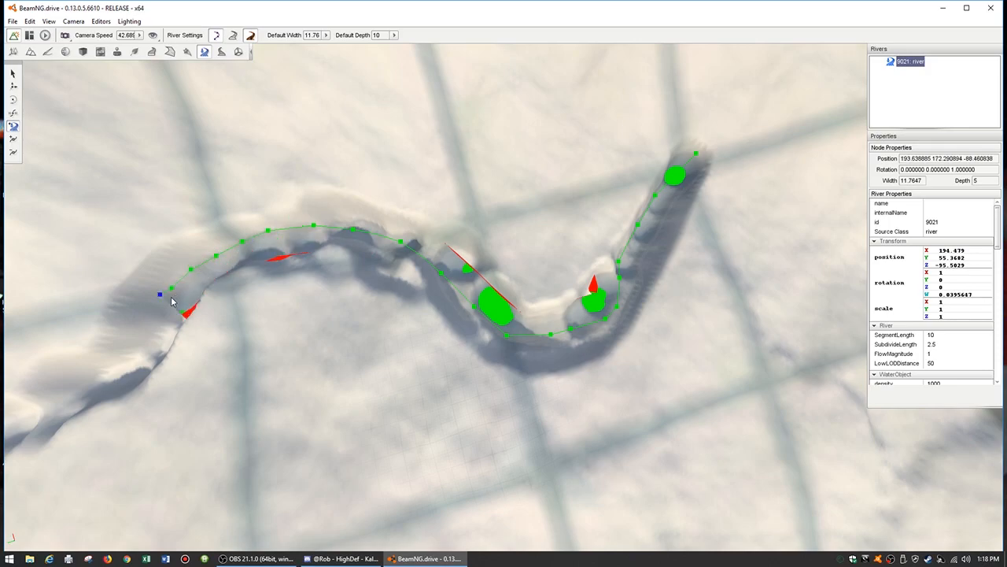
left_click(157, 319)
left_click(150, 349)
left_click(121, 370)
Add river nodes beyond the wide curve to connect into the trench's long, nearly straight stretch.
right_click_drag(132, 369, 67, 369)
key("a")
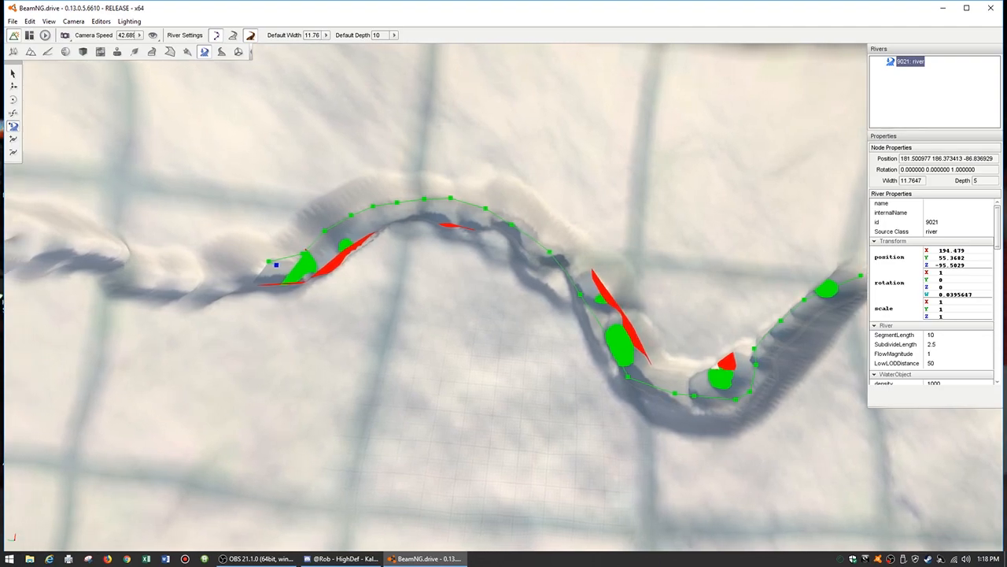
key("a")
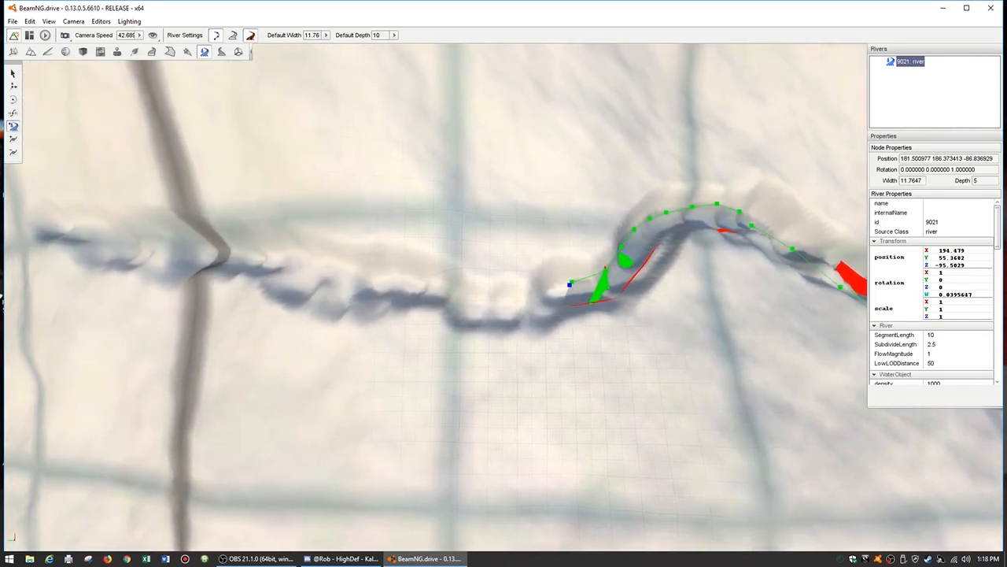
key("s")
right_click_drag(68, 369, 92, 369)
left_click(529, 300)
left_click(495, 300)
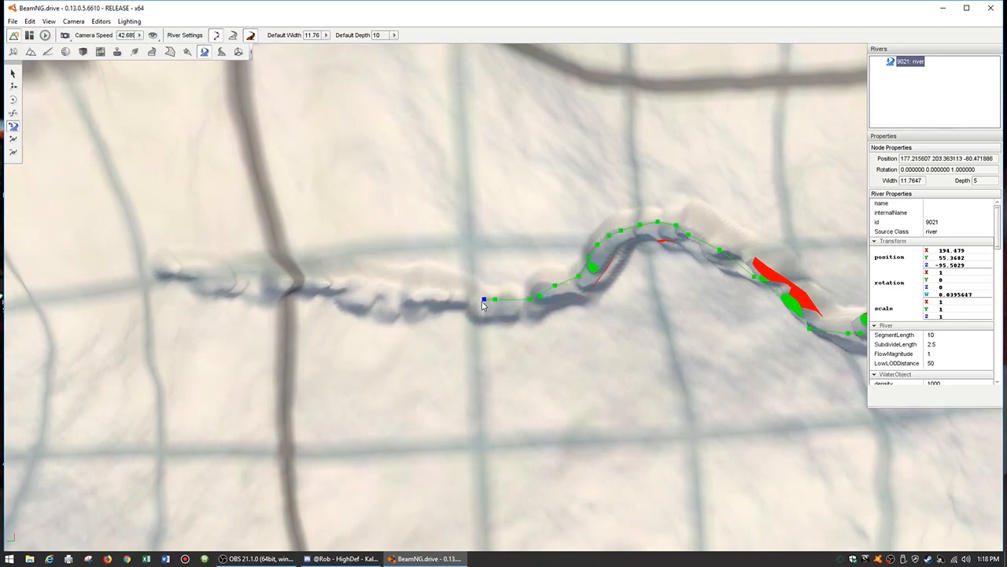
Run the river nodes along the remaining straight stretch to the trench's far end.
left_click(452, 292)
left_click(415, 290)
left_click(362, 293)
left_click(326, 285)
left_click(281, 284)
left_click(250, 287)
left_click(217, 285)
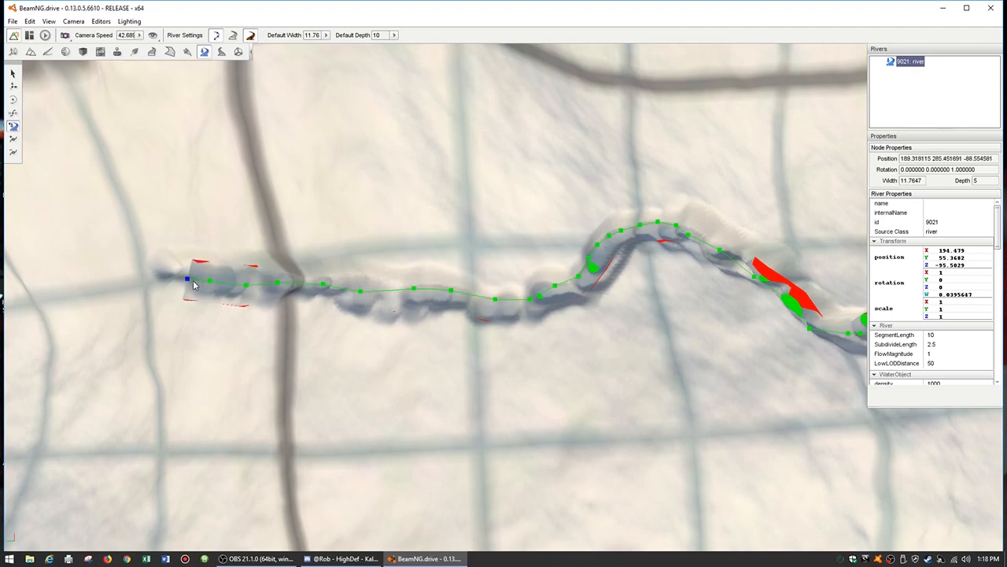
left_click(189, 280)
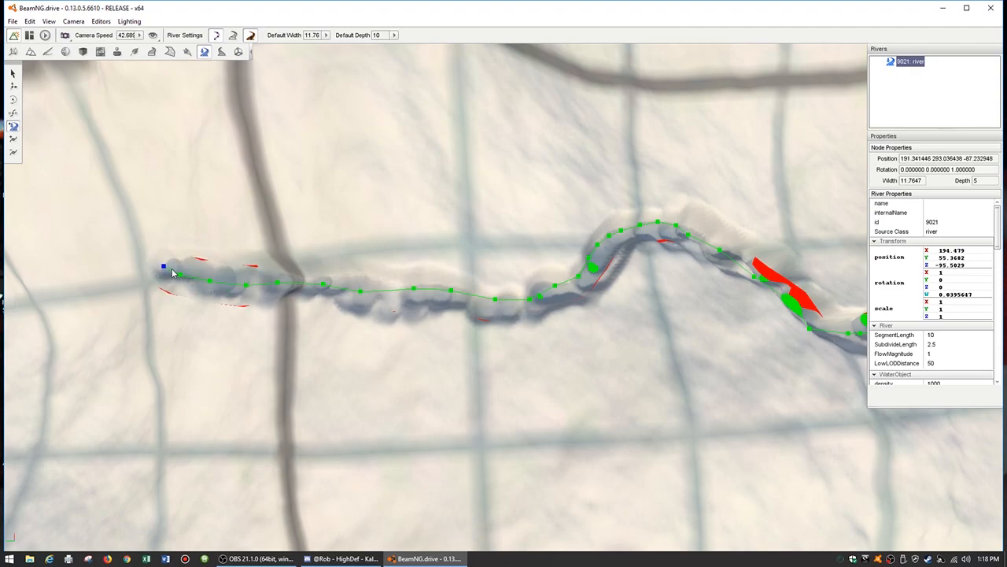
left_click(168, 272)
Examine the river's nodes and water surface up close along the trench back to its first section.
right_click_drag(159, 269, 201, 203)
key("w")
key("w")
key("w")
key("w")
key("w")
key("d")
key("w")
key("w")
key("d")
key("d")
right_click_drag(440, 338, 382, 342)
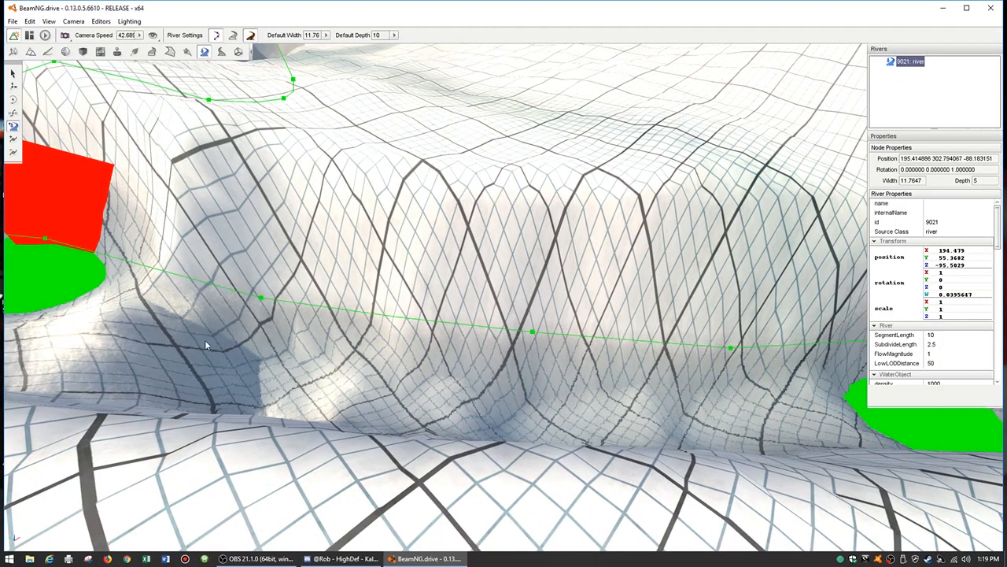
Examine the river's nodes and water coverage along the trench's straight stretch and bend from close up and from above.
key("d")
right_click_drag(653, 396, 662, 352)
key("w")
key("w")
key("w")
key("s")
key("w")
key("s")
key("w")
key("d")
key("a")
key("d")
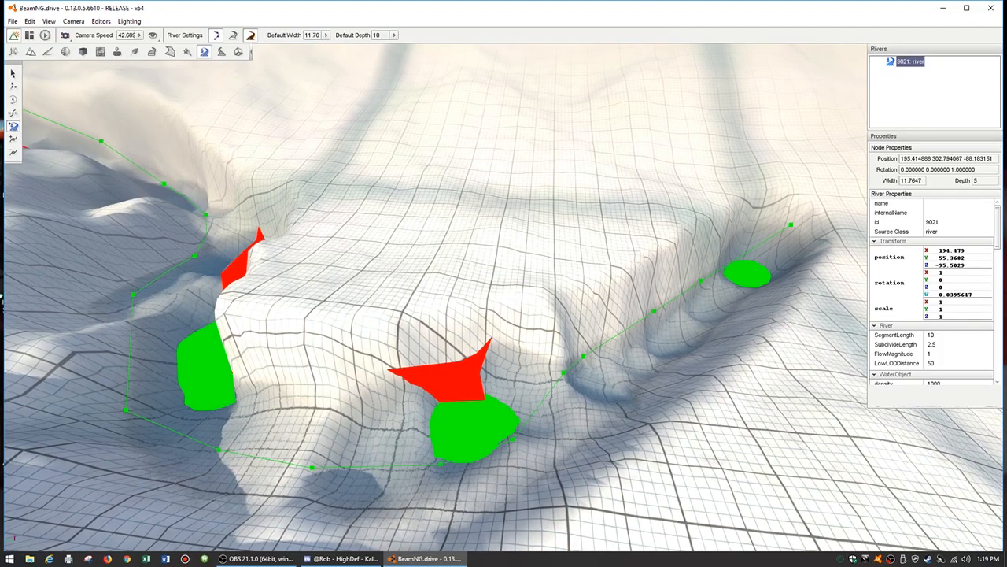
mouse_move(694, 373)
right_mouse_down()
mouse_move(678, 376)
mouse_move(677, 256)
mouse_move(692, 370)
mouse_move(669, 368)
mouse_move(663, 354)
mouse_move(693, 360)
mouse_move(694, 376)
right_mouse_up()
key("w")
key("s")
key("a")
key("d")
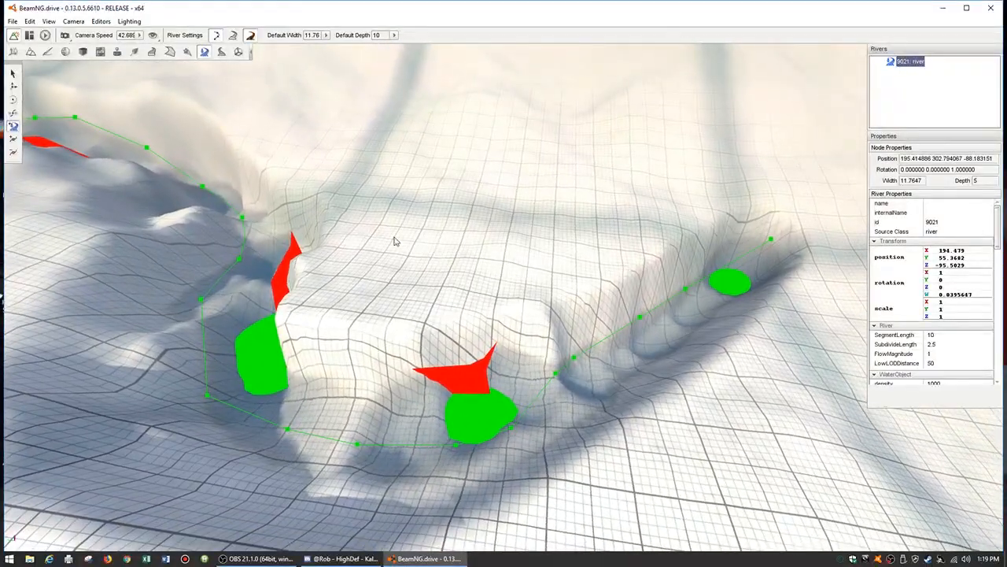
Flatten and widen the trench floor with the terrain Flatten brush, from the straight stretch's far end around the bend.
left_click(31, 51)
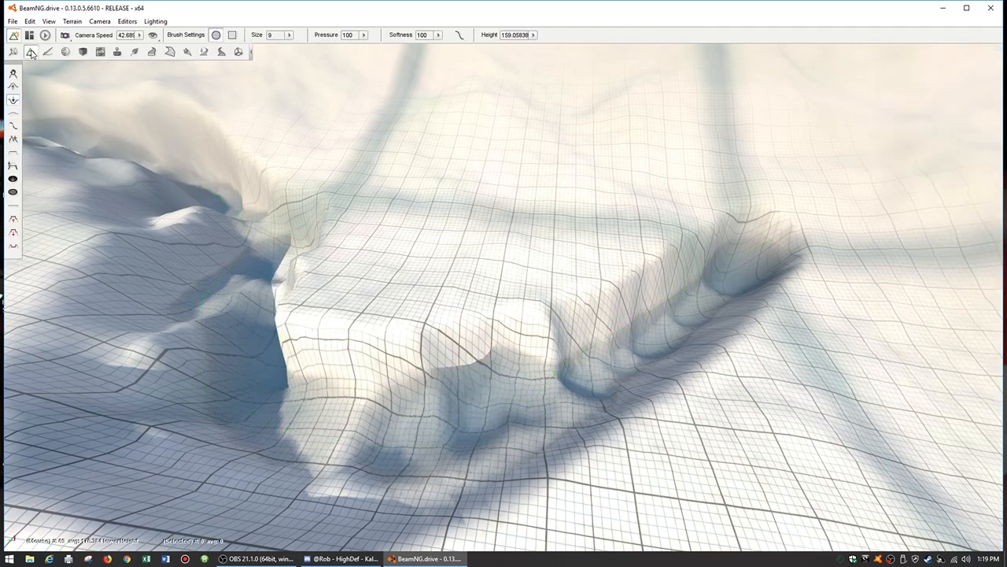
left_click(12, 155)
mouse_move(683, 336)
left_mouse_down()
mouse_move(701, 299)
mouse_move(735, 276)
mouse_move(675, 292)
mouse_move(606, 370)
mouse_move(630, 366)
mouse_move(733, 288)
mouse_move(700, 309)
mouse_move(607, 326)
mouse_move(411, 452)
mouse_move(331, 436)
mouse_move(252, 457)
mouse_move(201, 409)
mouse_move(223, 396)
mouse_move(134, 354)
mouse_move(216, 315)
mouse_move(236, 289)
mouse_move(249, 304)
left_mouse_up()
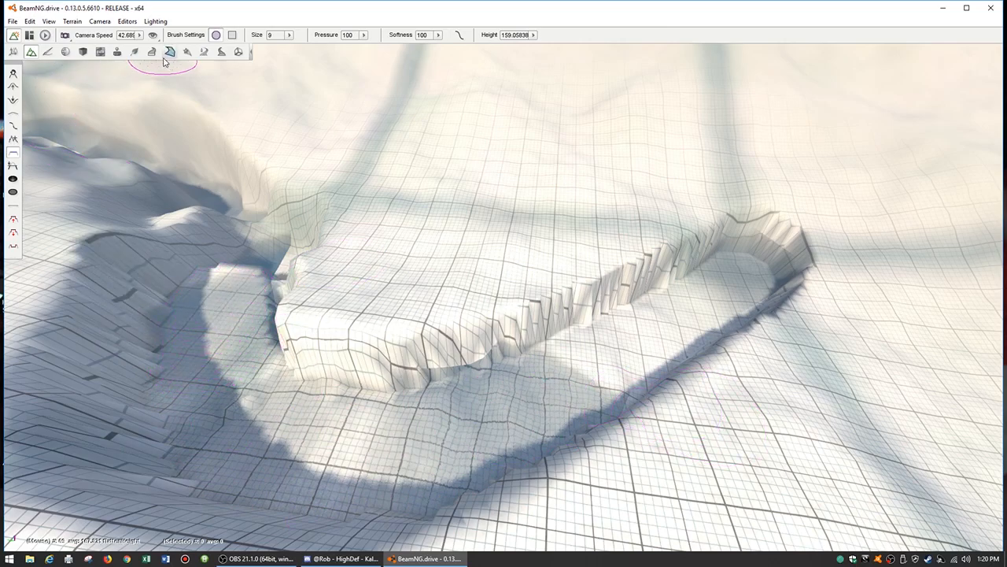
Return to the River Editor and raise the second river node from the trench's far end with the move tool.
left_click(204, 52)
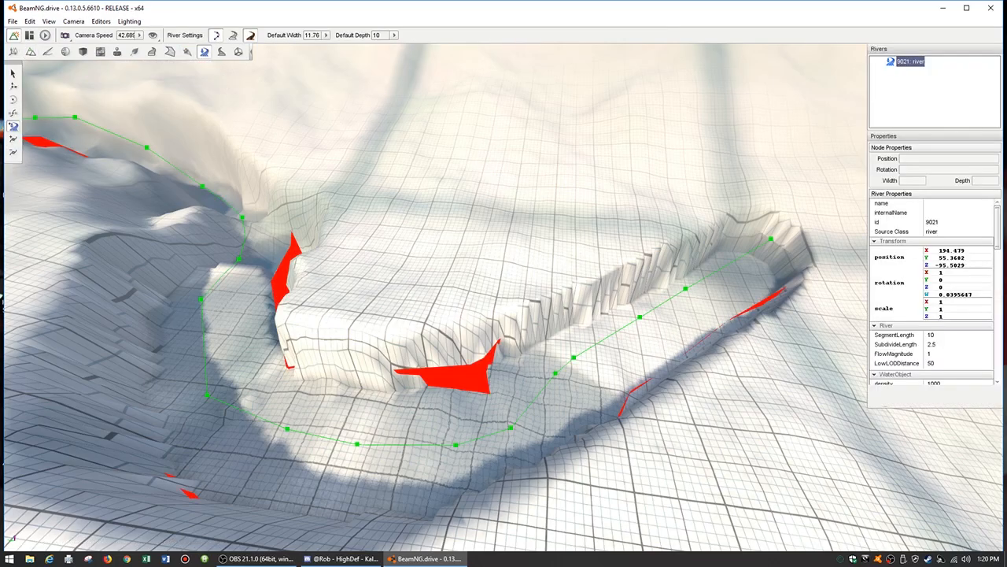
key("w")
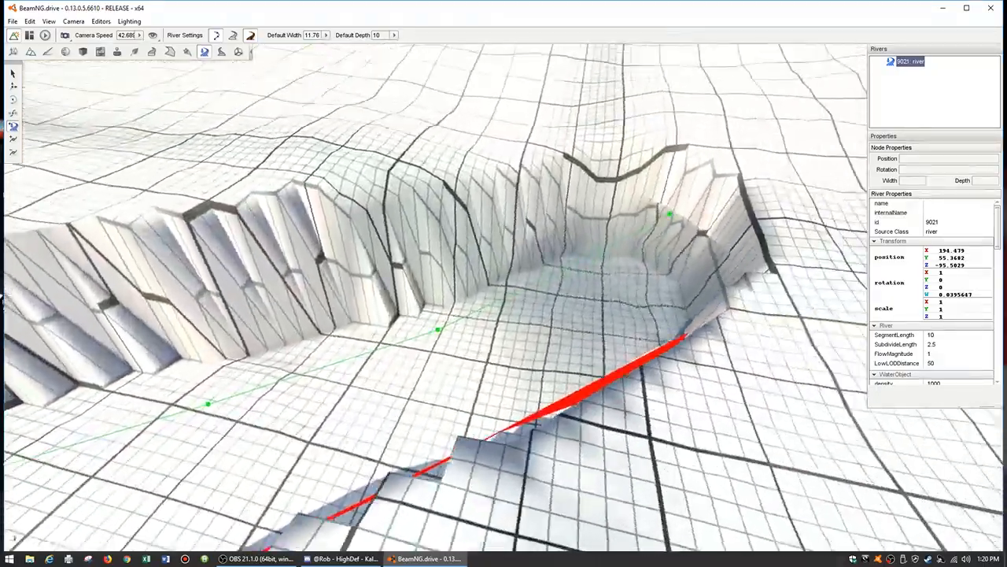
key("d")
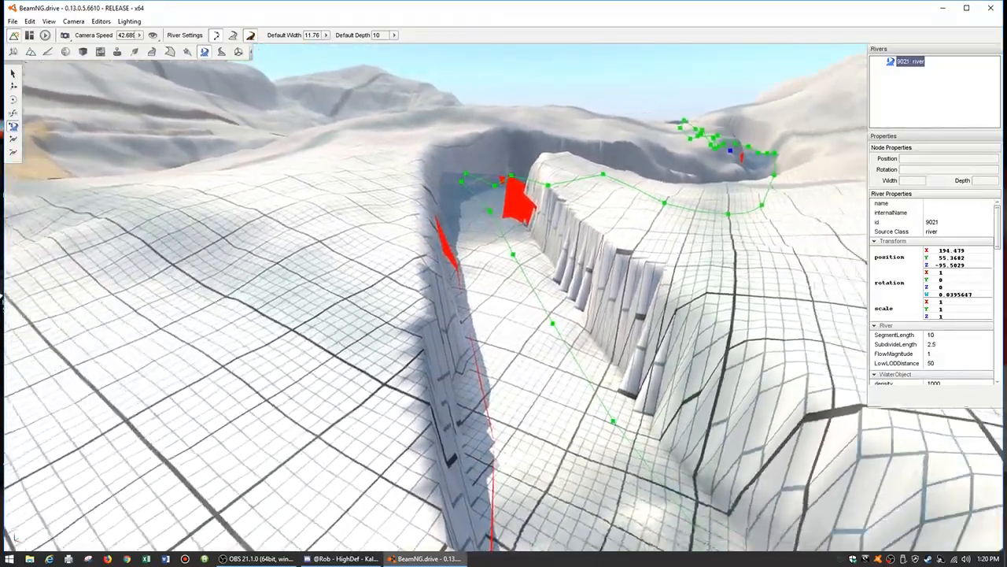
key("a")
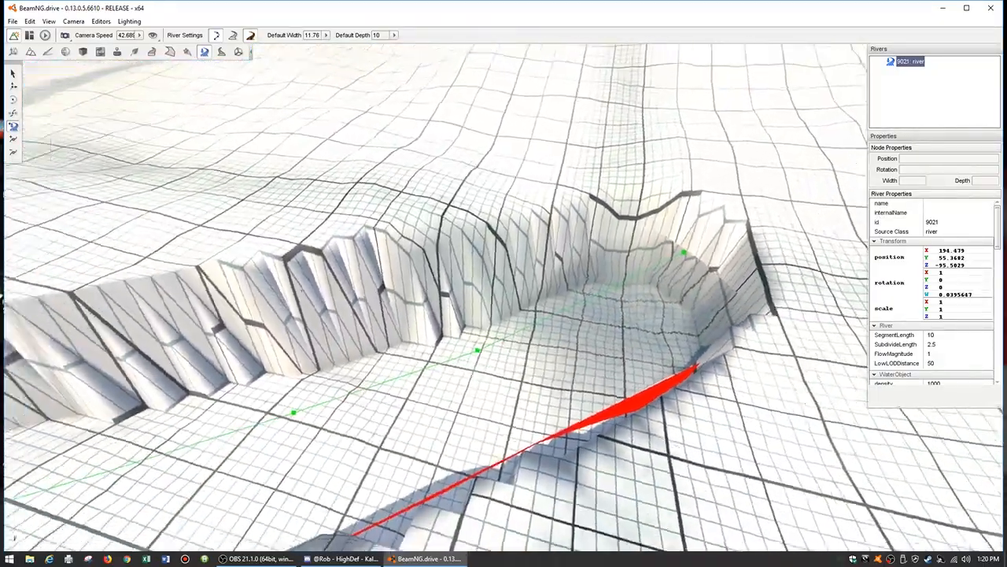
key("d")
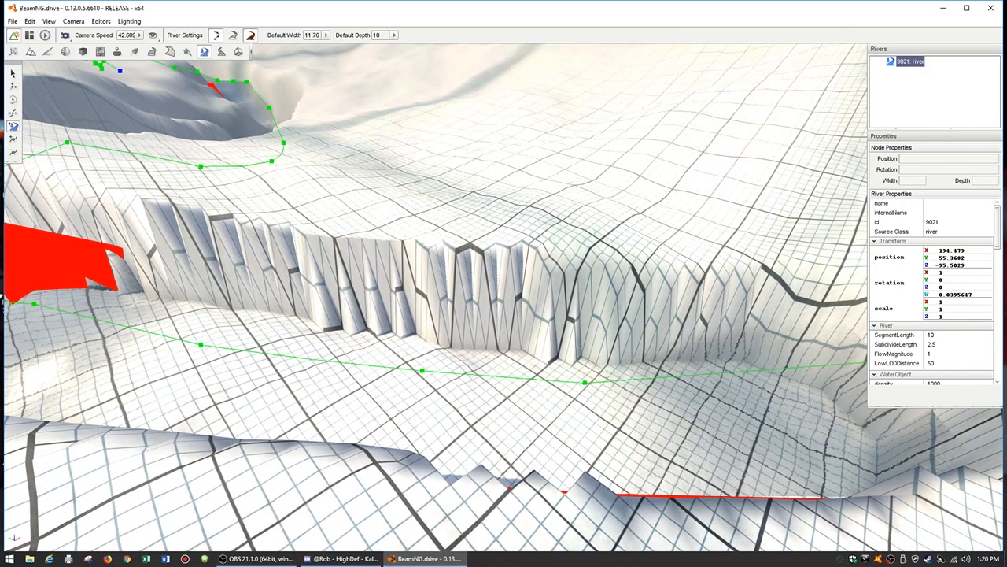
key("a")
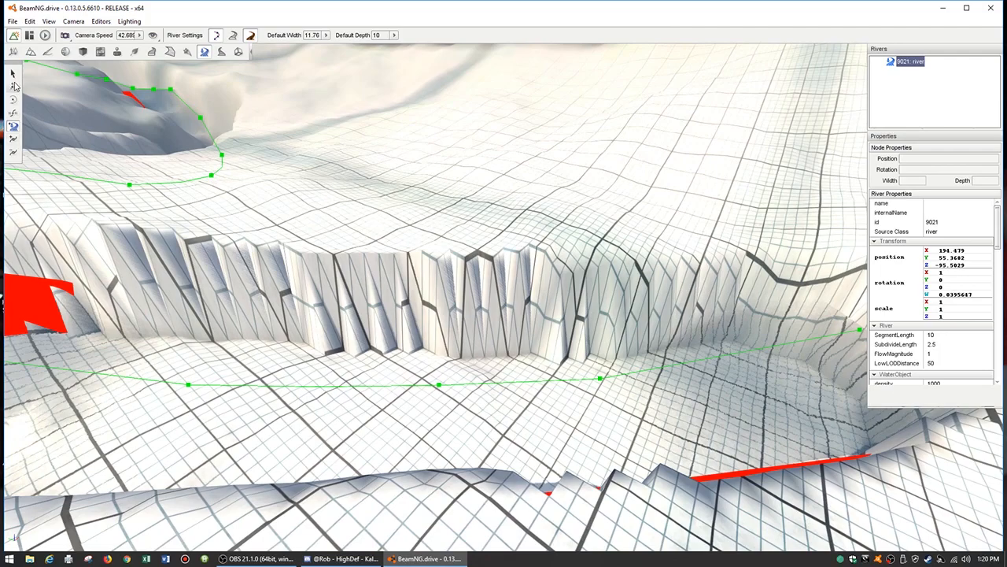
left_click(13, 87)
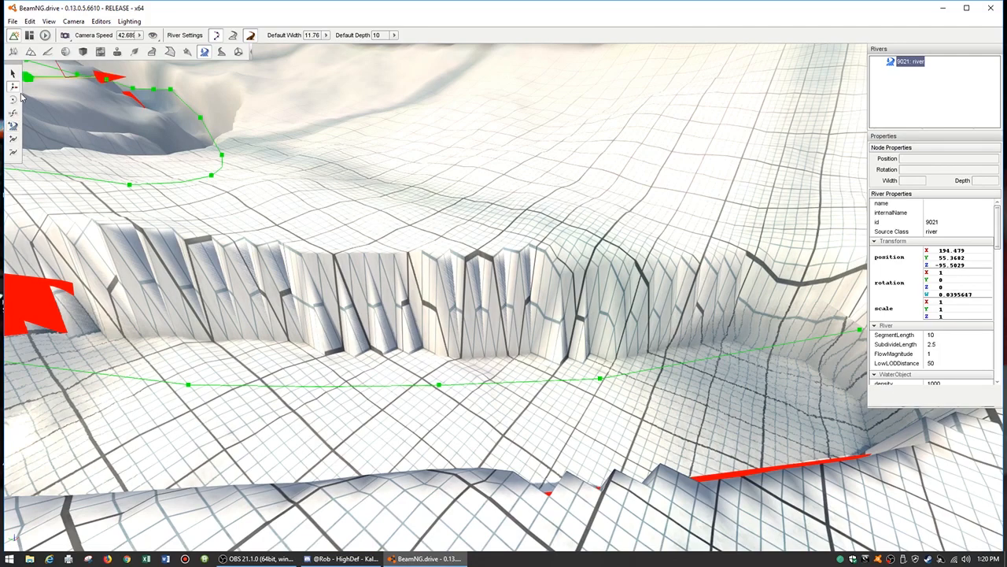
left_click(601, 380)
left_click_drag(608, 353, 586, 315)
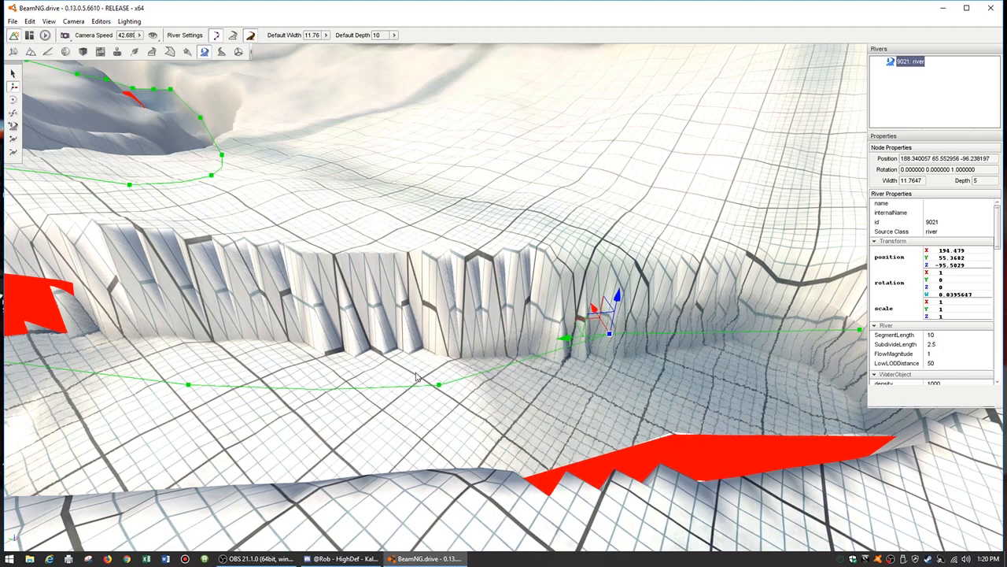
Raise the next two river nodes along the straight stretch to lift the water surface up the trench walls.
left_click(439, 386)
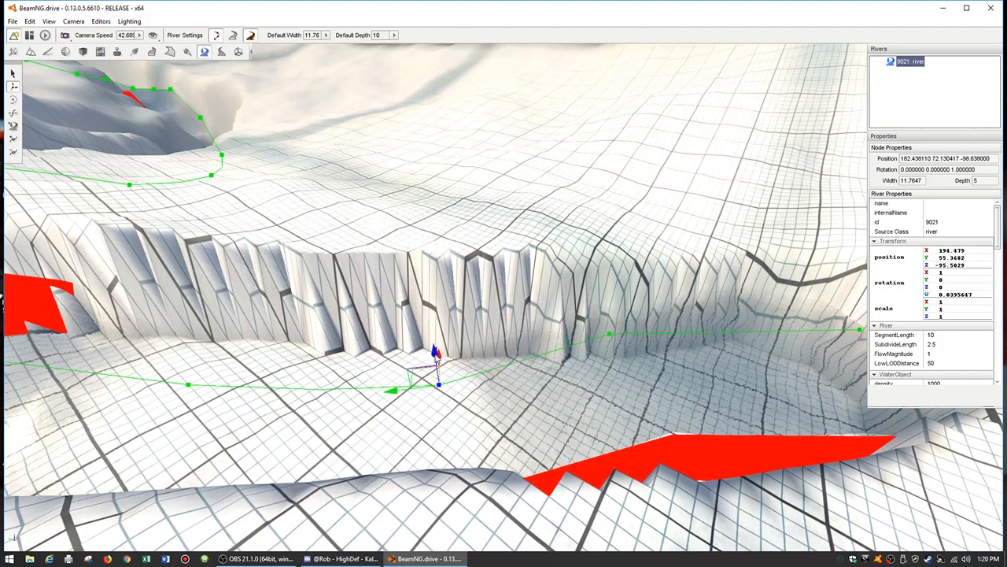
left_click_drag(434, 354, 415, 336)
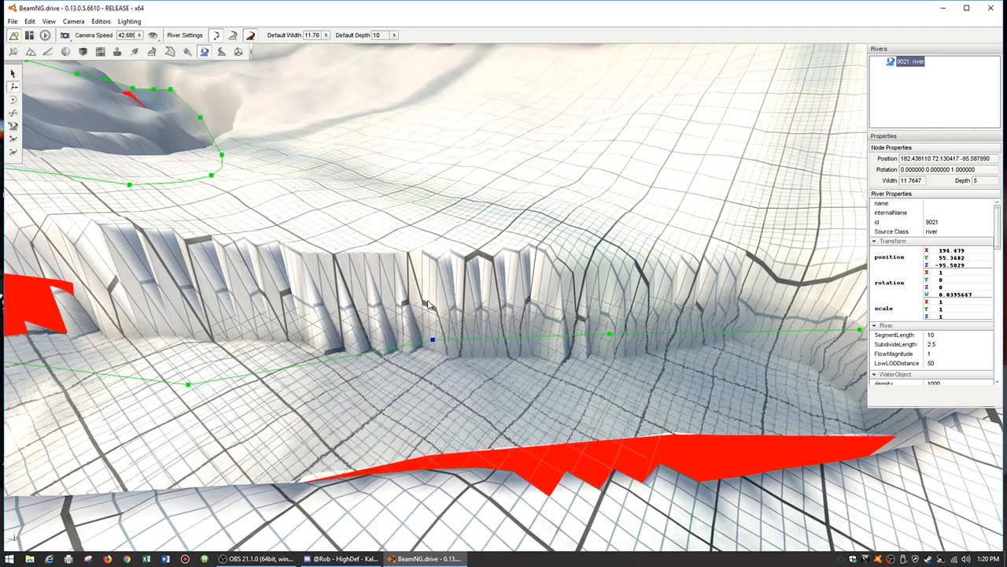
key("a")
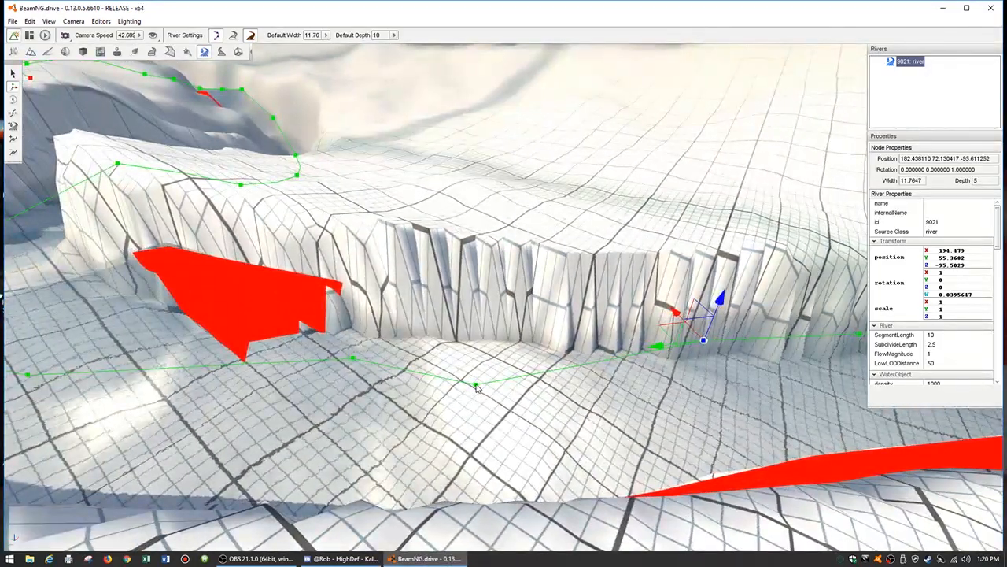
left_click_drag(473, 351, 484, 294)
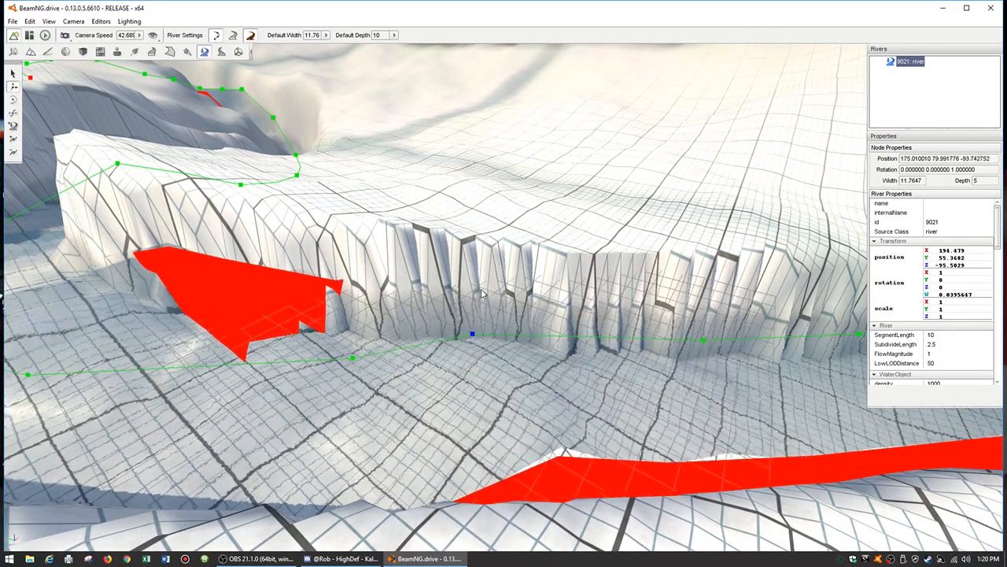
Inspect the water surface against the widened trench walls from the straight stretch around the bend.
key("a")
right_click_drag(484, 293, 503, 348)
key("w")
key("d")
key("w")
key("s")
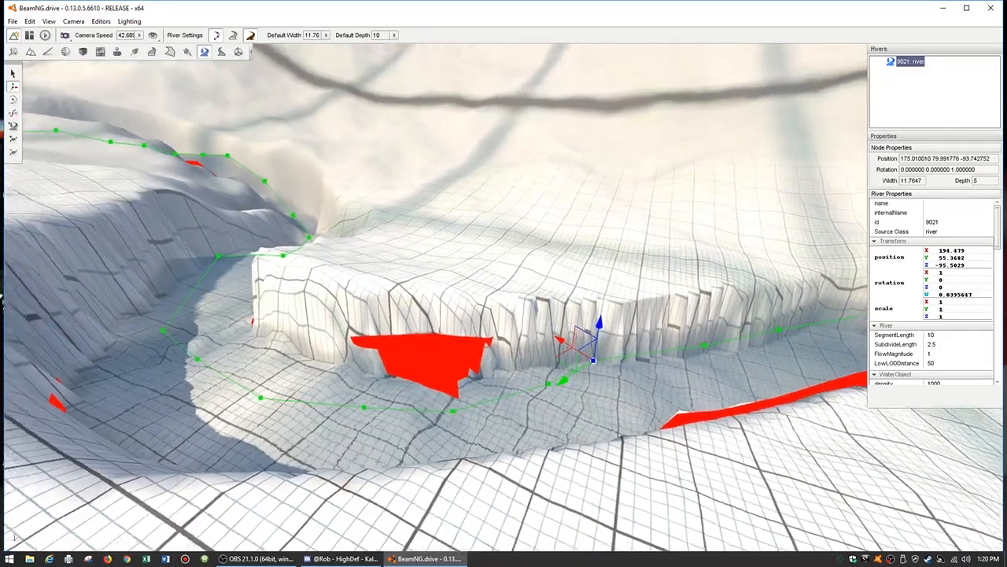
key("w")
key("s")
key("a")
key("d")
key("w")
key("d")
key("a")
key("d")
right_click_drag(555, 373, 593, 360)
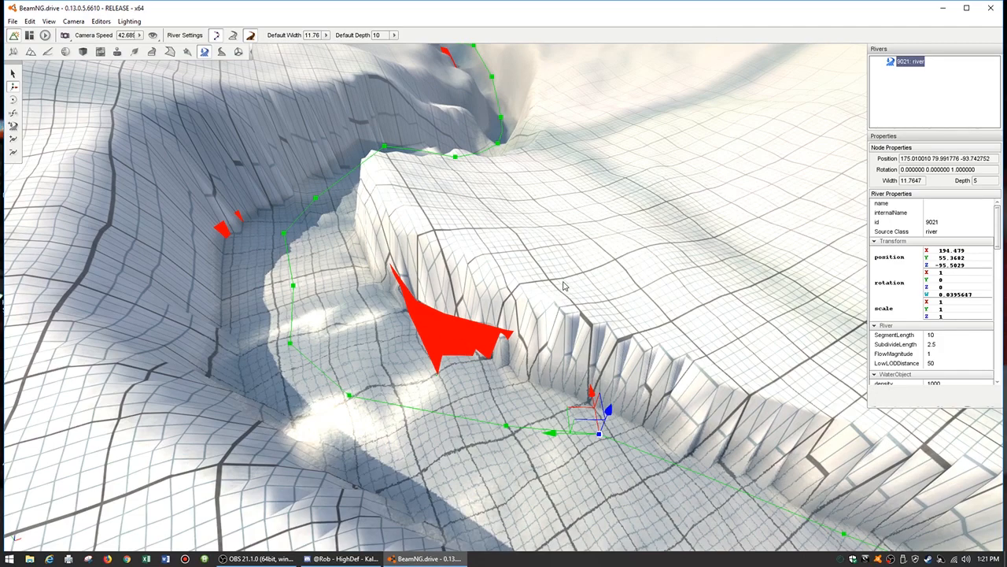
Look through the river's properties, from editing, lighting and fogging up to reflection, foam, ripples, waves and transform.
scroll(895, 356, "down", 10)
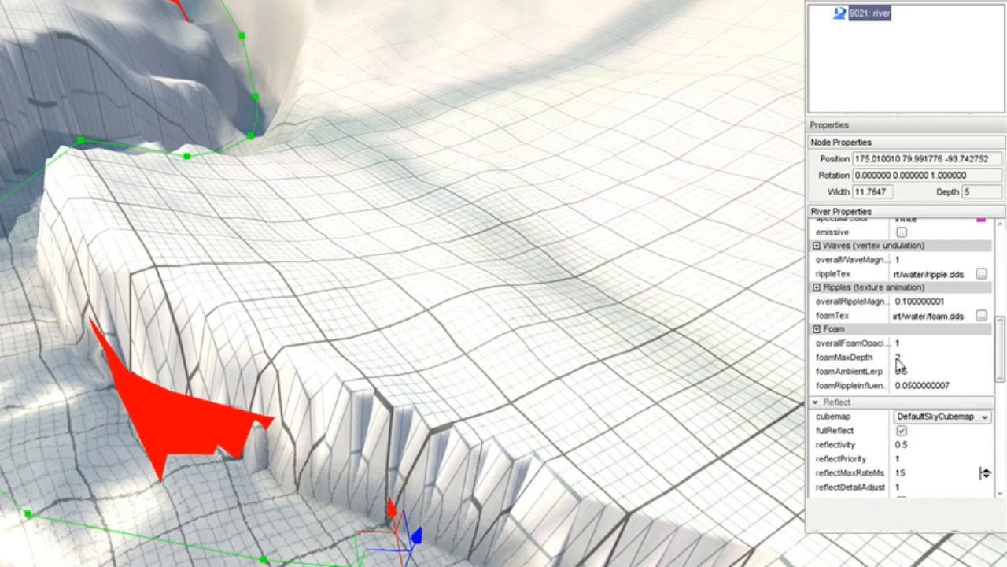
scroll(902, 378, "down", 12)
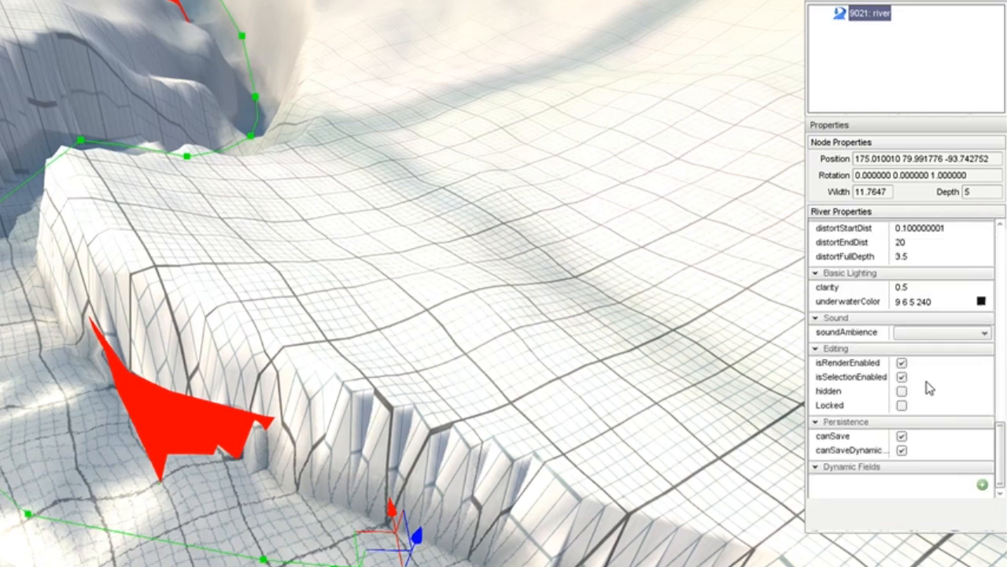
scroll(936, 390, "up", 3)
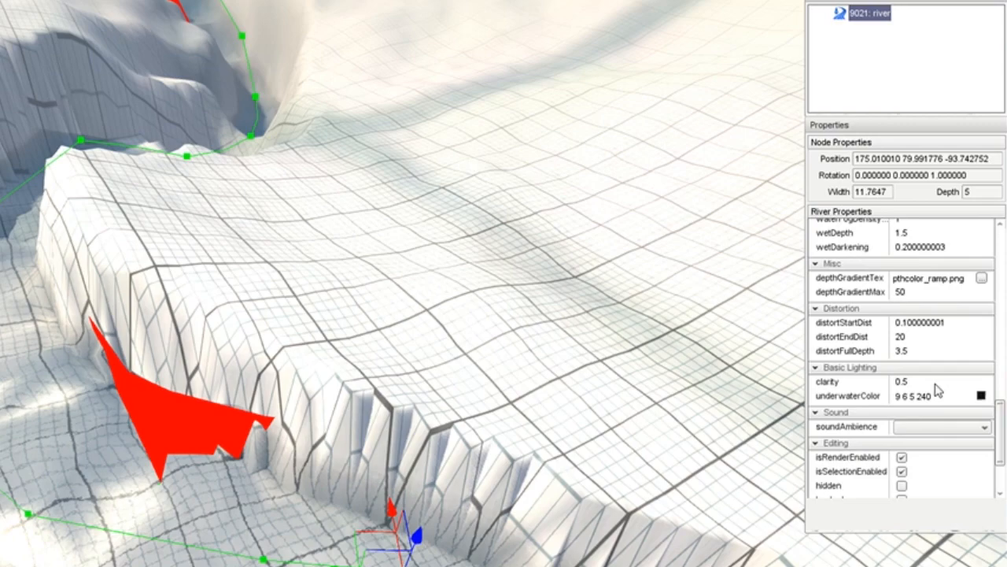
scroll(937, 391, "up", 3)
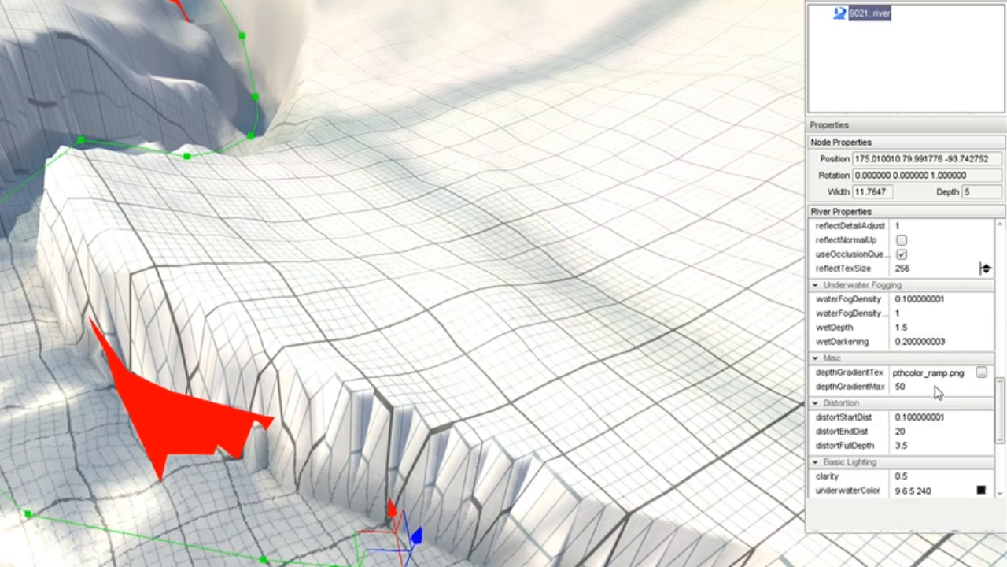
scroll(937, 391, "up", 3)
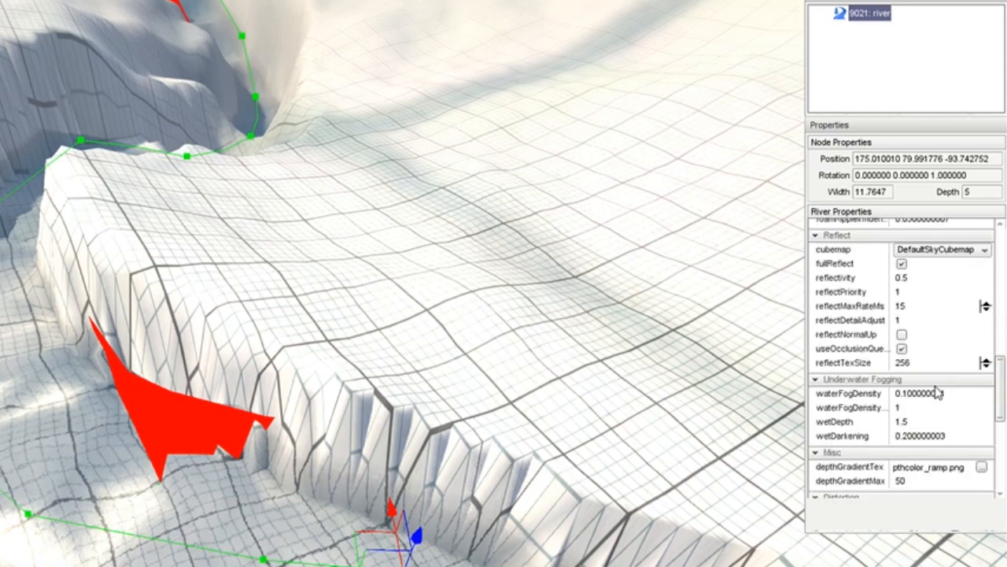
scroll(937, 392, "up", 3)
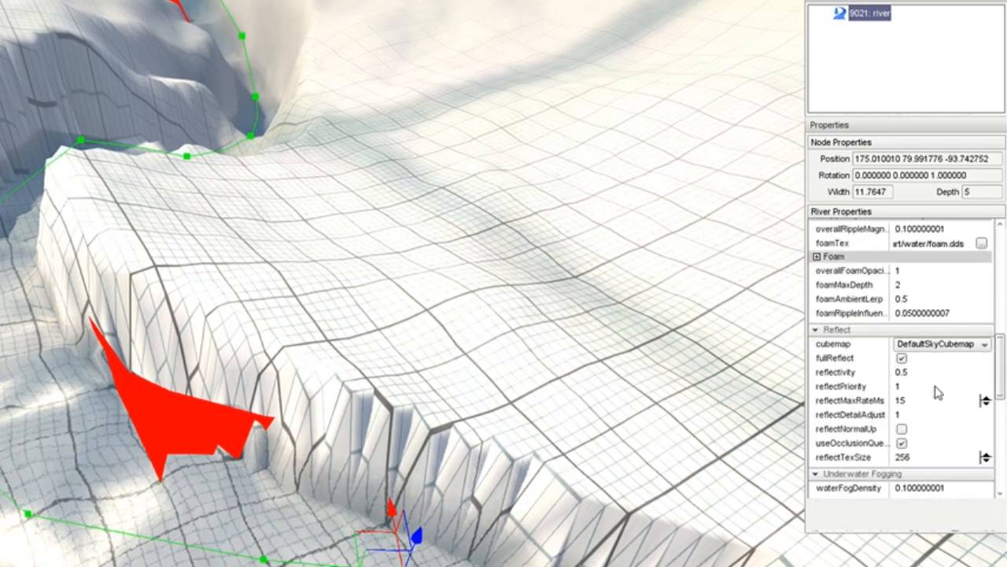
scroll(936, 393, "up", 3)
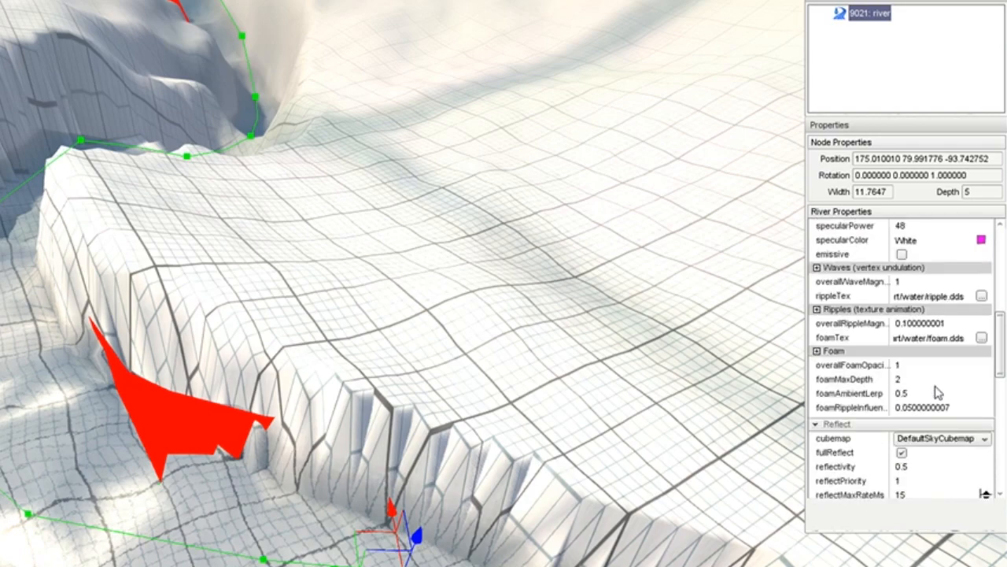
scroll(936, 392, "up", 3)
scroll(936, 392, "up", 3)
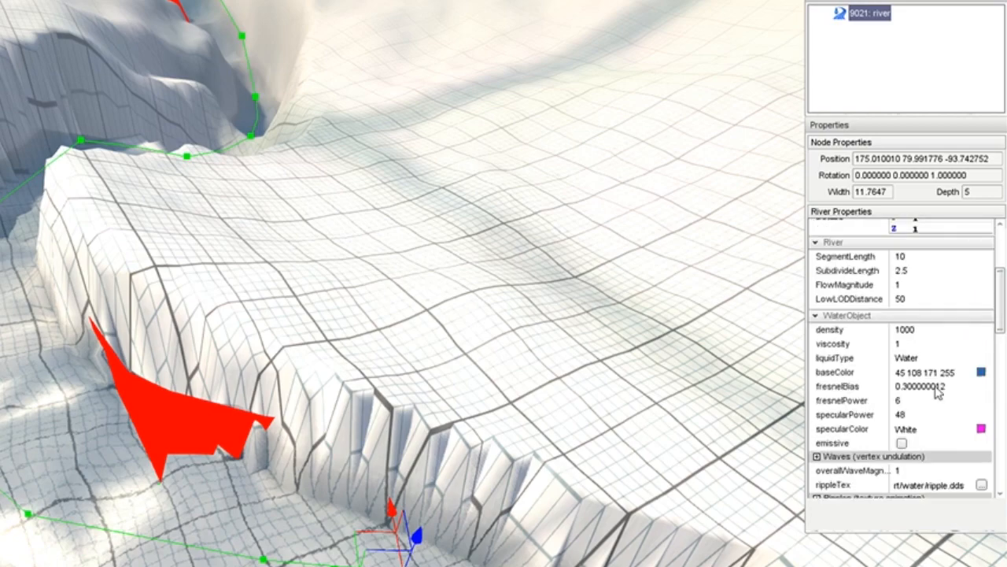
scroll(936, 394, "up", 3)
scroll(936, 393, "up", 3)
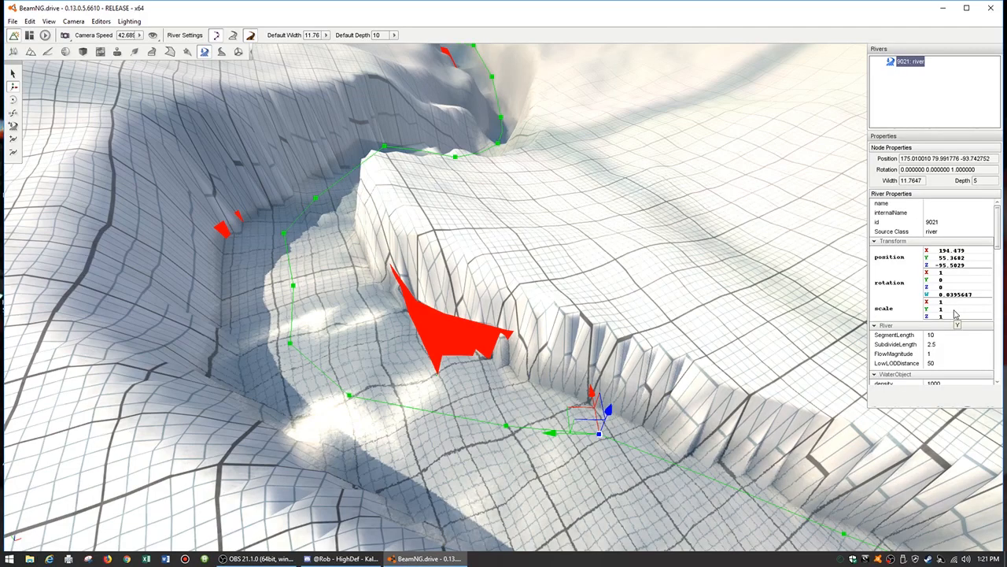
Select the river node at the trench's bend and shift it sideways towards the middle of the trench floor.
right_click_drag(663, 364, 574, 417)
key("w")
key("d")
key("a")
key("a")
key("s")
right_click_drag(472, 315, 443, 333)
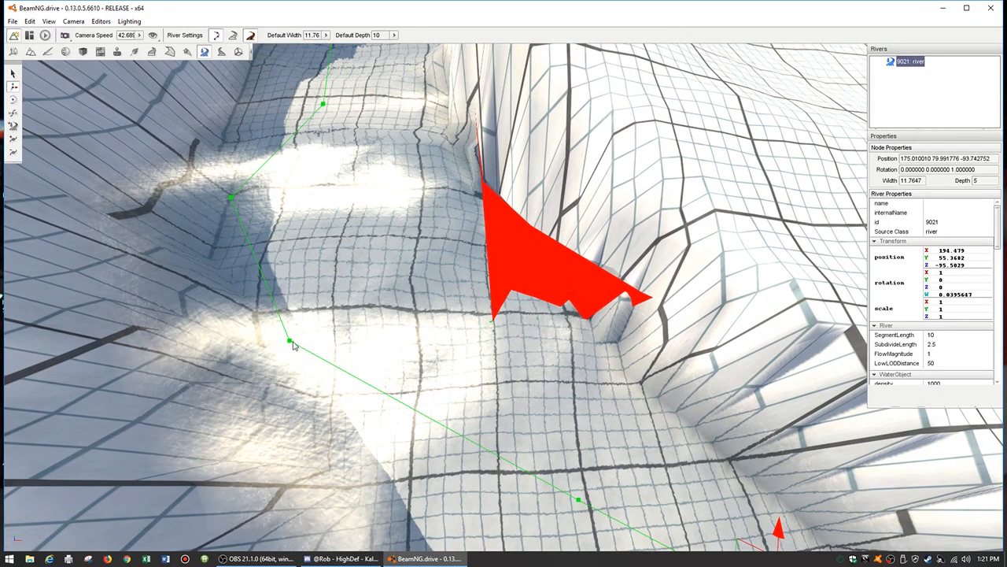
right_click_drag(512, 305, 445, 276)
key("d")
key("a")
right_click_drag(319, 329, 331, 314)
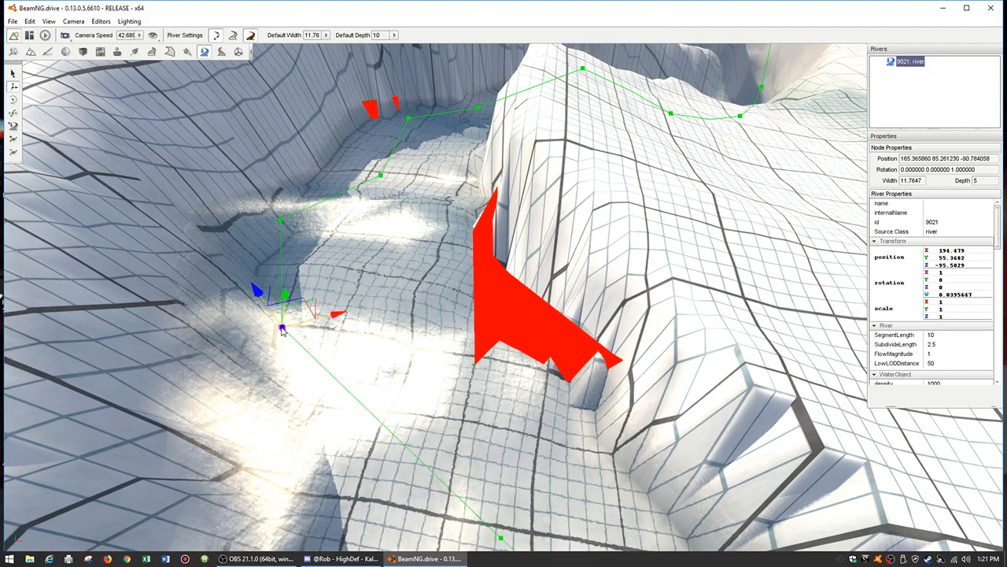
left_click_drag(335, 318, 385, 360)
Set the shifted river node's width to 22 and its depth to 7.
right_click_drag(385, 359, 322, 355)
key("w")
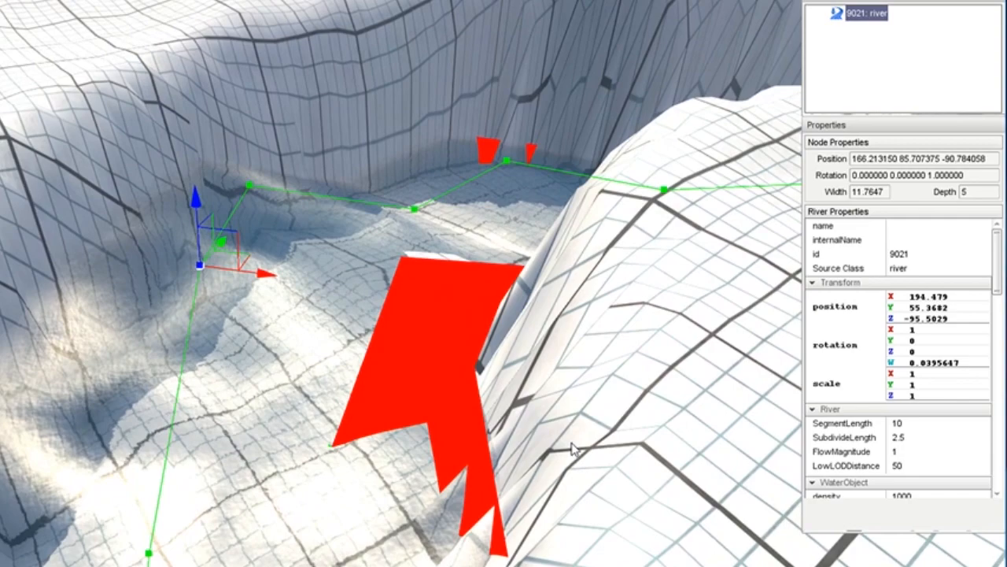
double_click(865, 194)
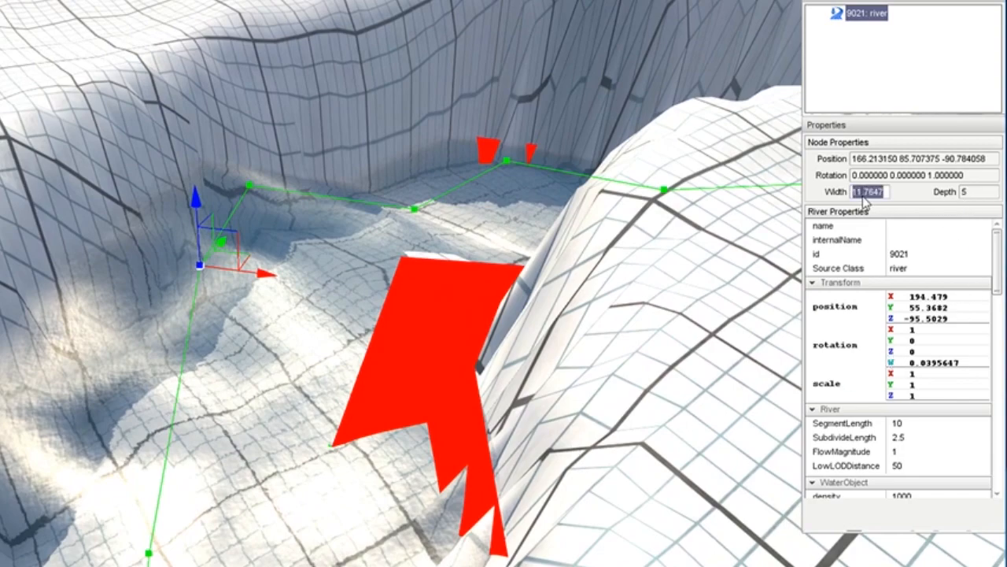
type("22")
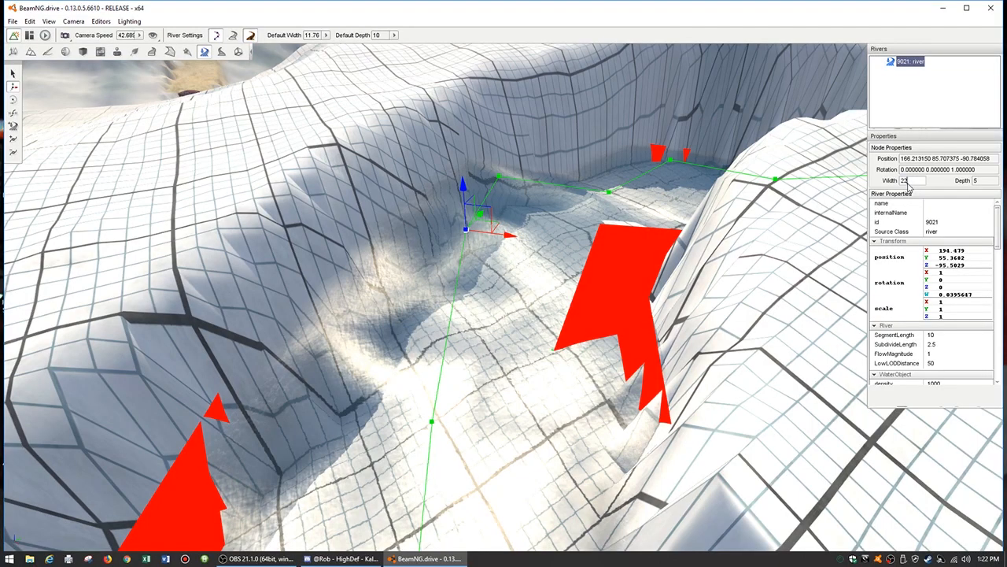
key("Return")
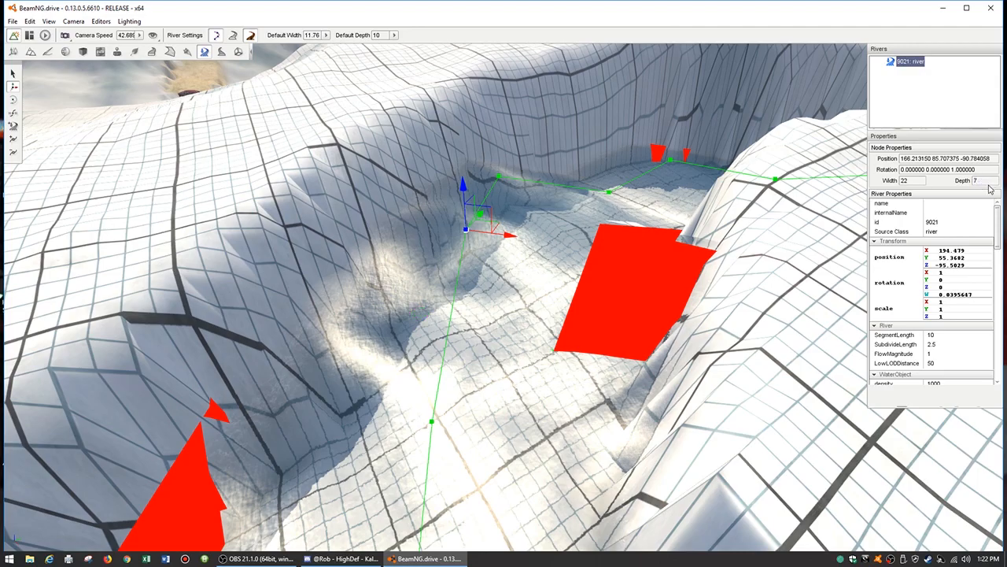
Select the river node next to the one just resized at the bend and set its width to 22.
key("a")
mouse_move(794, 267)
right_mouse_down()
mouse_move(779, 264)
mouse_move(775, 211)
mouse_move(834, 228)
mouse_move(802, 206)
mouse_move(866, 195)
mouse_move(886, 276)
mouse_move(775, 279)
mouse_move(795, 236)
mouse_move(787, 270)
right_mouse_up()
key("w")
key("s")
key("w")
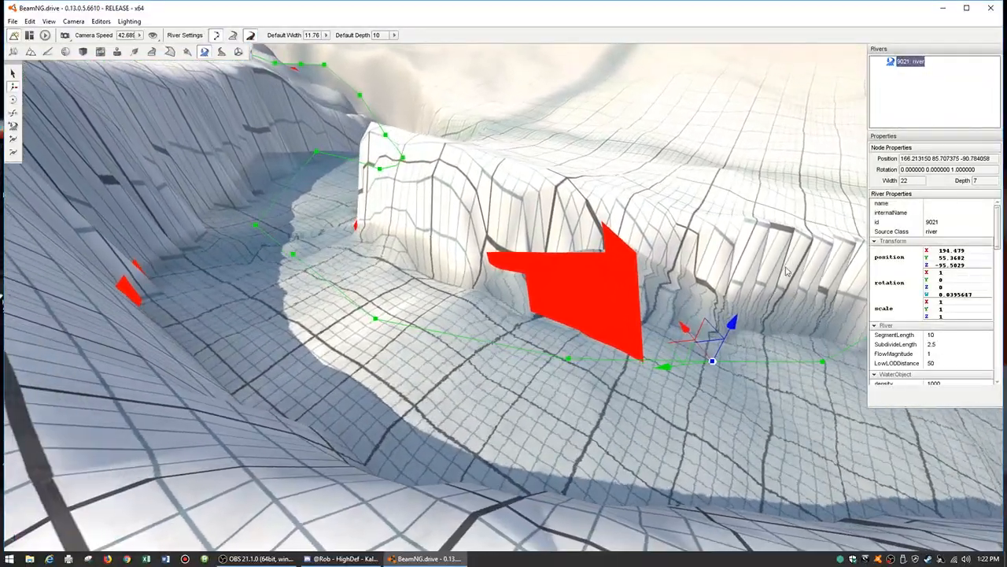
left_click(571, 359)
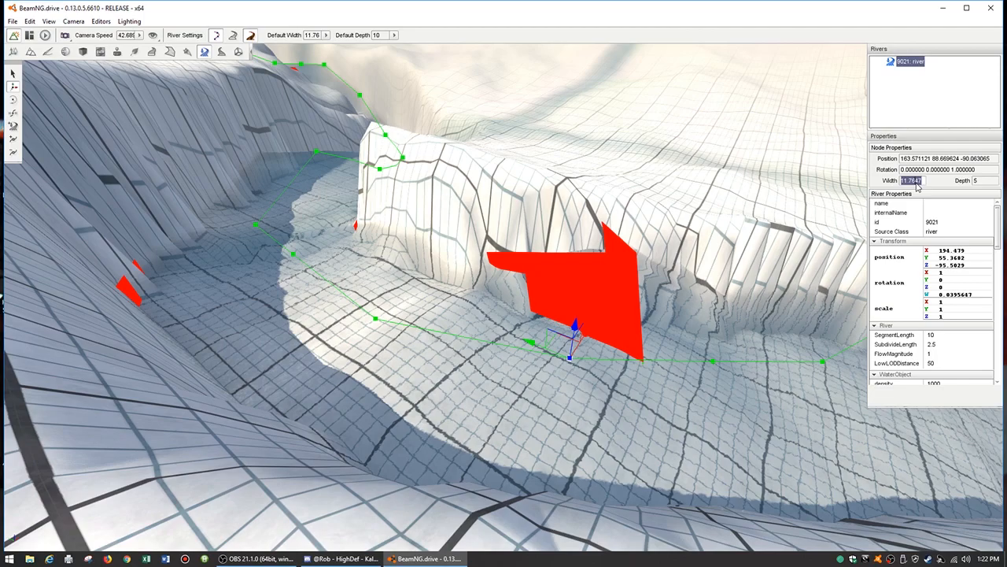
key("Return")
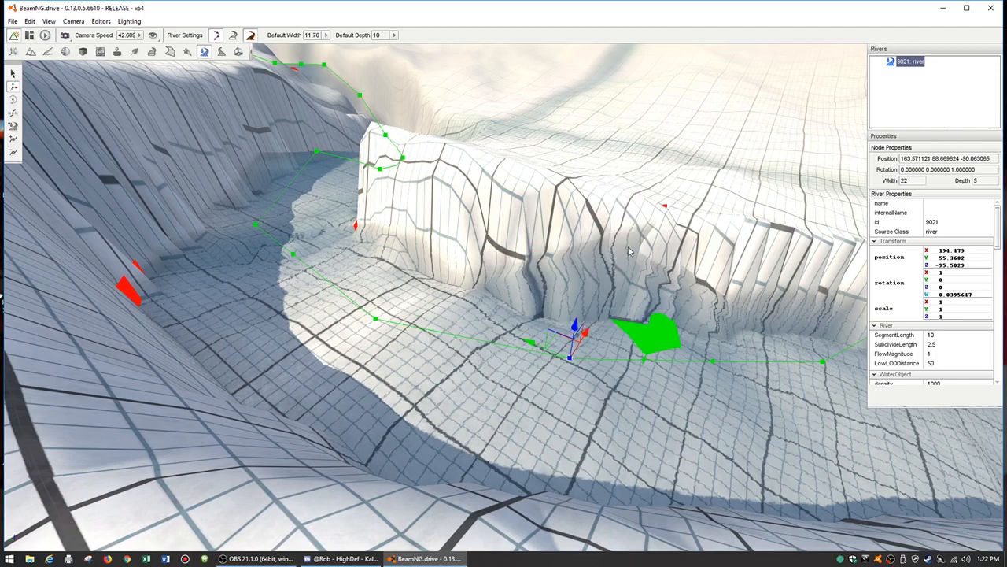
Inspect the widened water around the bend and along the trench walls from several angles.
key("w")
mouse_move(632, 267)
right_mouse_down()
mouse_move(653, 264)
mouse_move(624, 214)
mouse_move(612, 245)
mouse_move(619, 265)
right_mouse_up()
key("s")
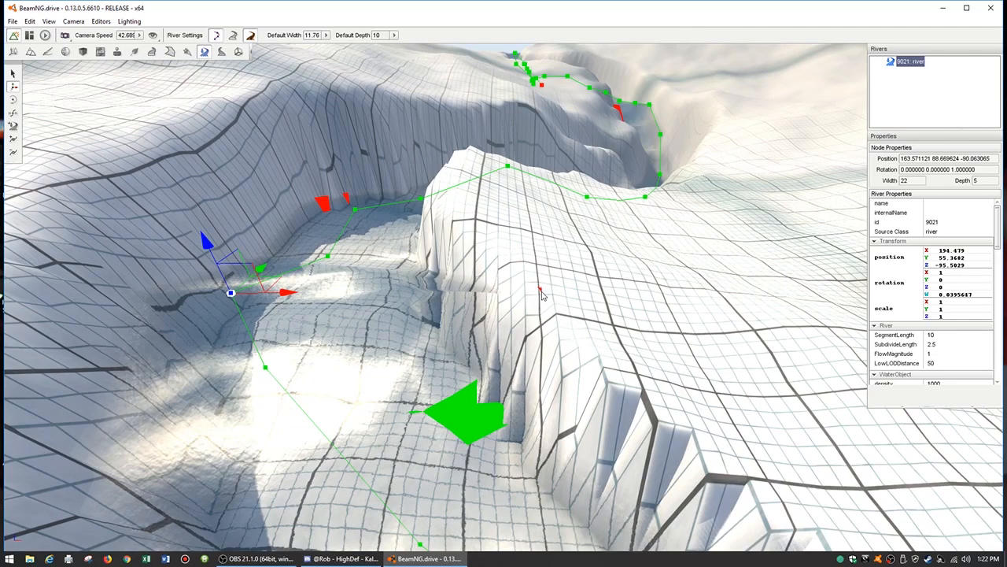
key("a")
right_click_drag(551, 313, 620, 332)
key("s")
key("w")
key("d")
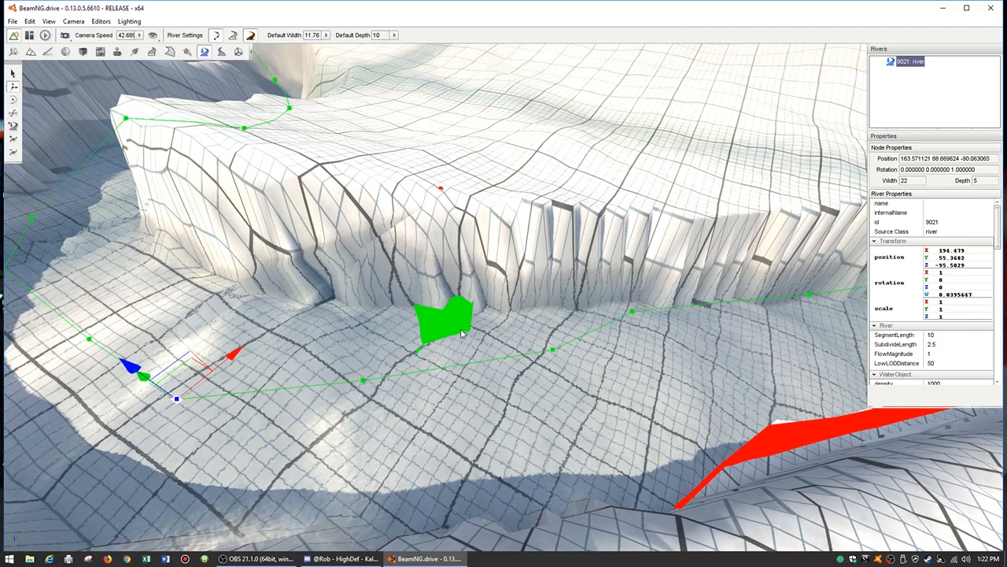
key("w")
mouse_move(453, 348)
right_mouse_down()
mouse_move(528, 340)
mouse_move(477, 358)
mouse_move(466, 329)
mouse_move(469, 372)
mouse_move(458, 360)
mouse_move(466, 350)
right_mouse_up()
key("s")
key("s")
Lower a straight trench across the open slope with the size 9 terrain brush and flatten its floor.
right_click_drag(436, 297, 279, 263)
key("w")
key("w")
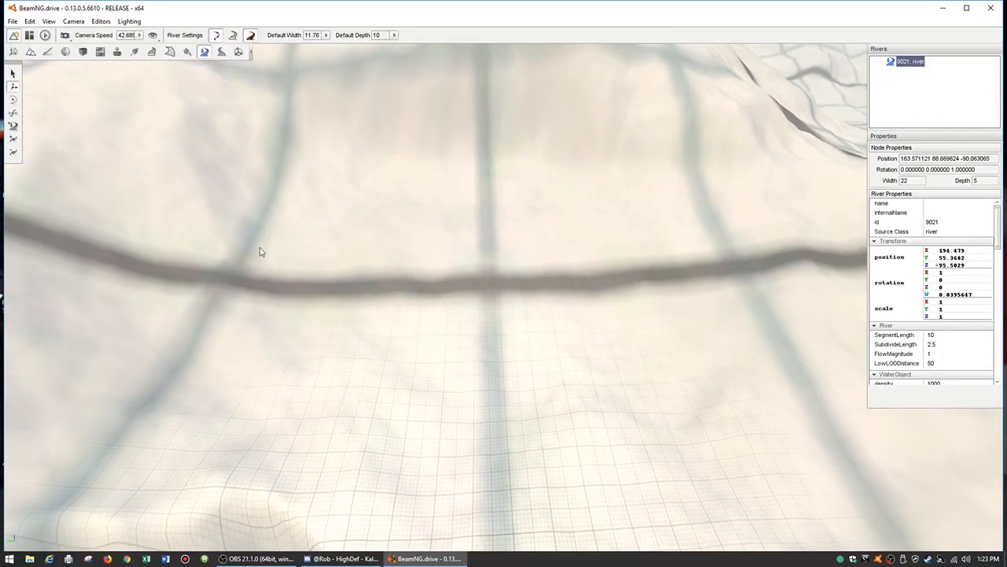
left_click(31, 52)
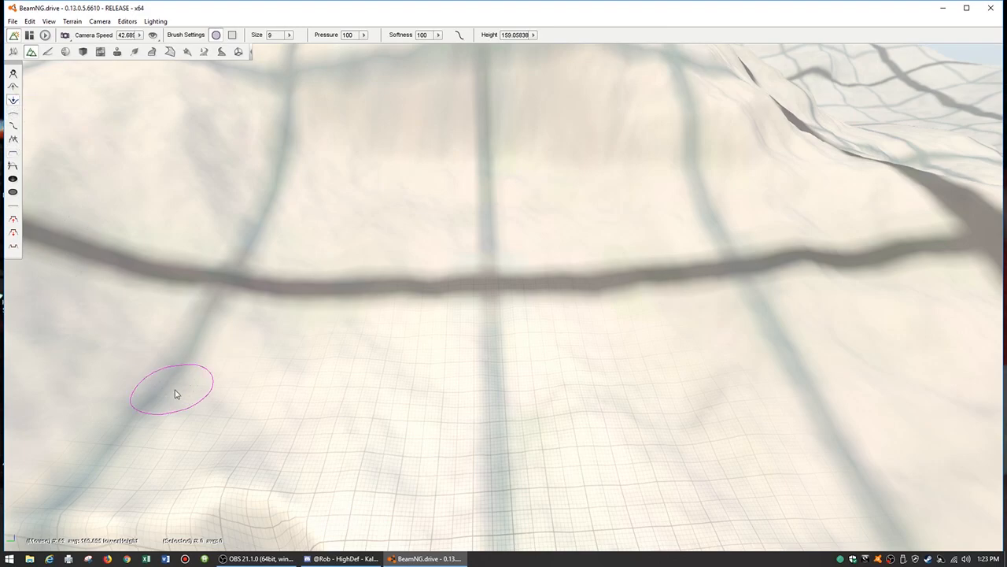
mouse_move(198, 404)
left_mouse_down()
mouse_move(252, 396)
mouse_move(338, 435)
mouse_move(522, 412)
mouse_move(775, 413)
left_mouse_up()
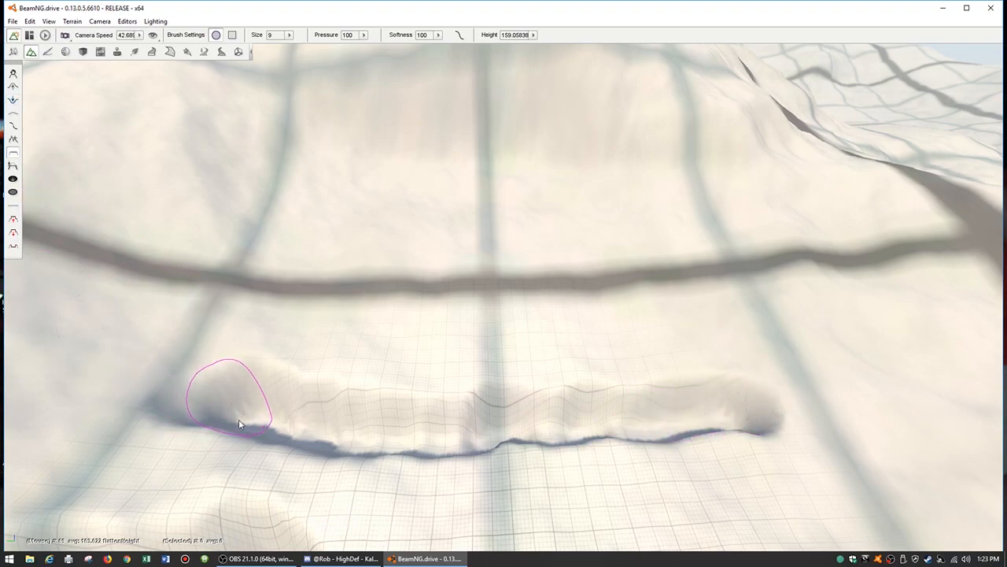
mouse_move(241, 425)
left_mouse_down()
mouse_move(730, 425)
mouse_move(720, 426)
left_mouse_up()
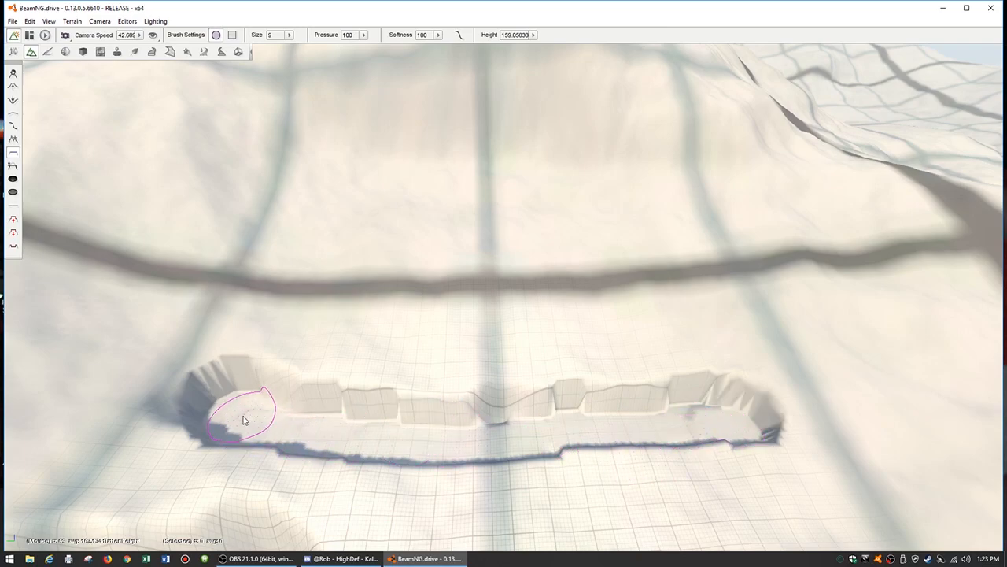
mouse_move(266, 430)
left_mouse_down()
mouse_move(385, 427)
mouse_move(505, 447)
mouse_move(686, 427)
mouse_move(758, 405)
mouse_move(761, 389)
mouse_move(728, 420)
left_mouse_up()
Place river nodes along the floor of the new trench from one end to the other.
right_click_drag(715, 473, 818, 493)
key("a")
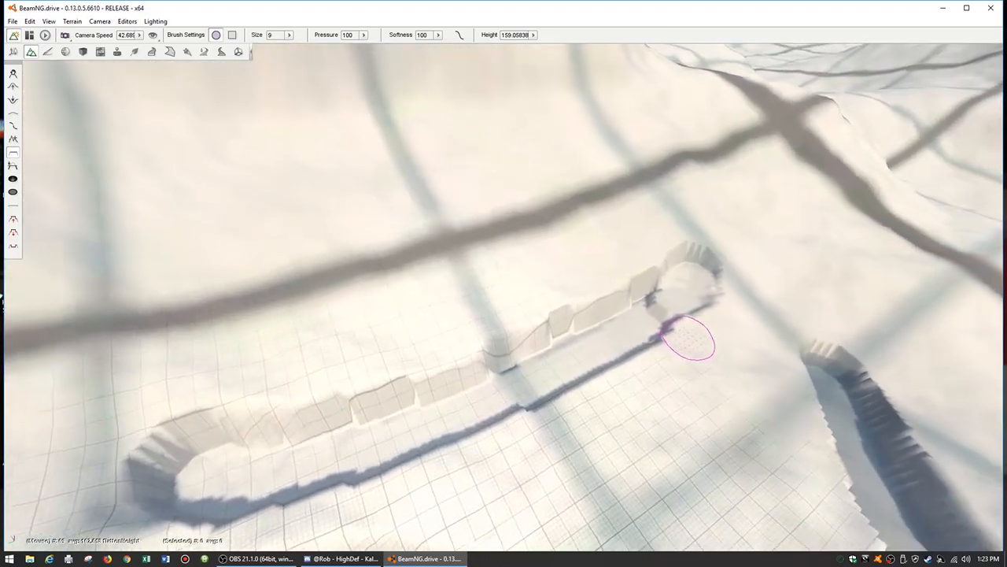
key("s")
right_click_drag(643, 462, 647, 504)
key("w")
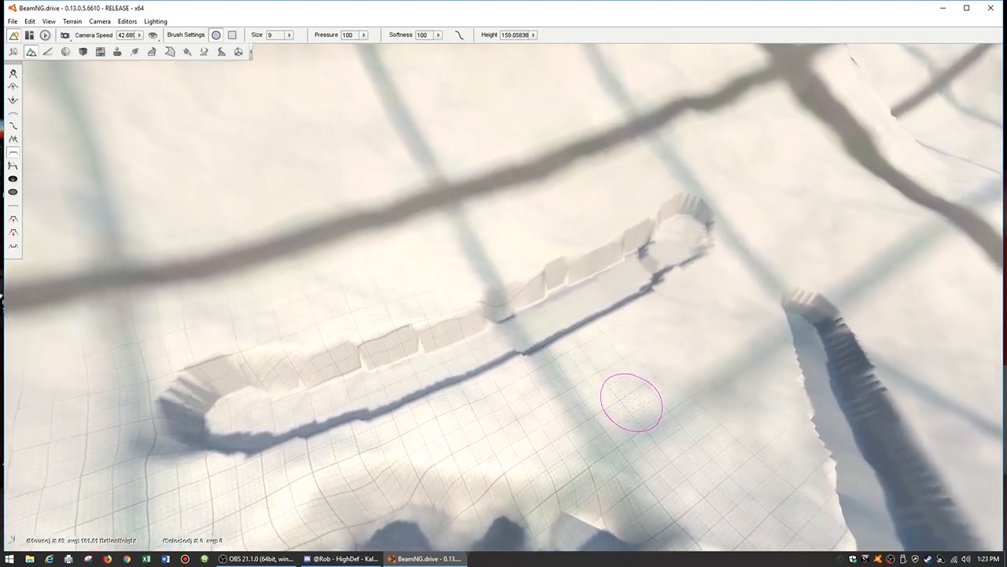
right_click_drag(632, 403, 612, 406)
key("d")
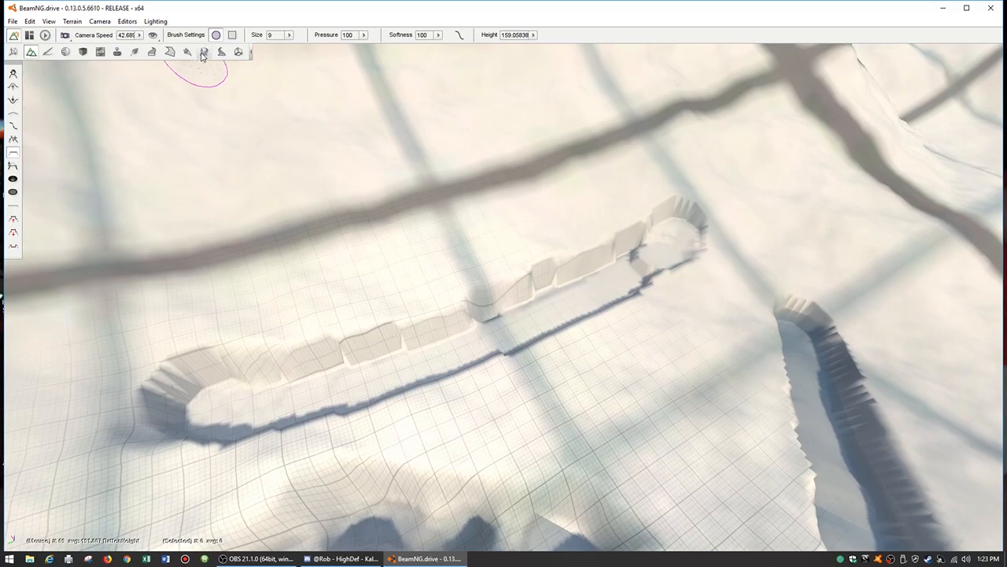
left_click(203, 52)
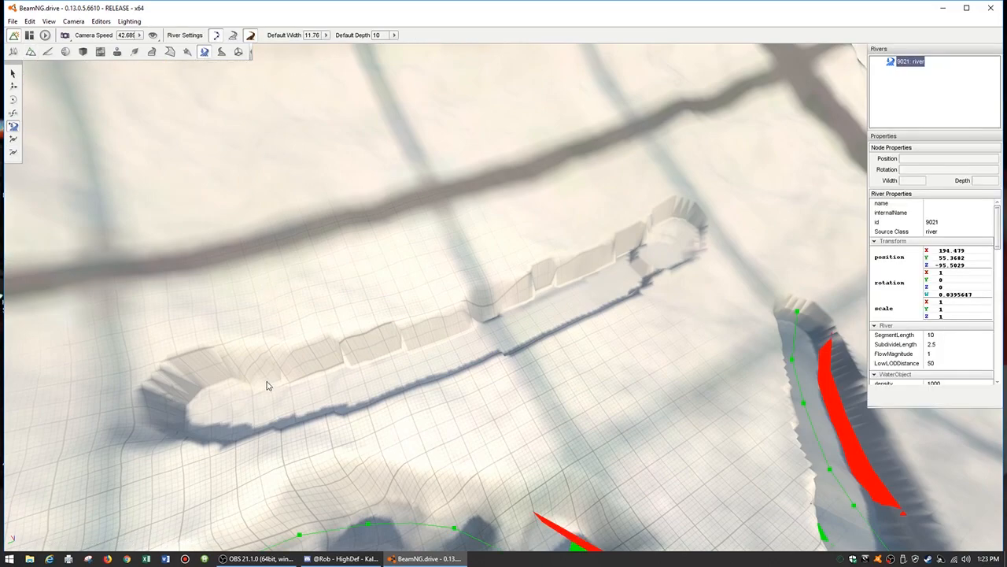
key("d")
right_click_drag(234, 400, 244, 386)
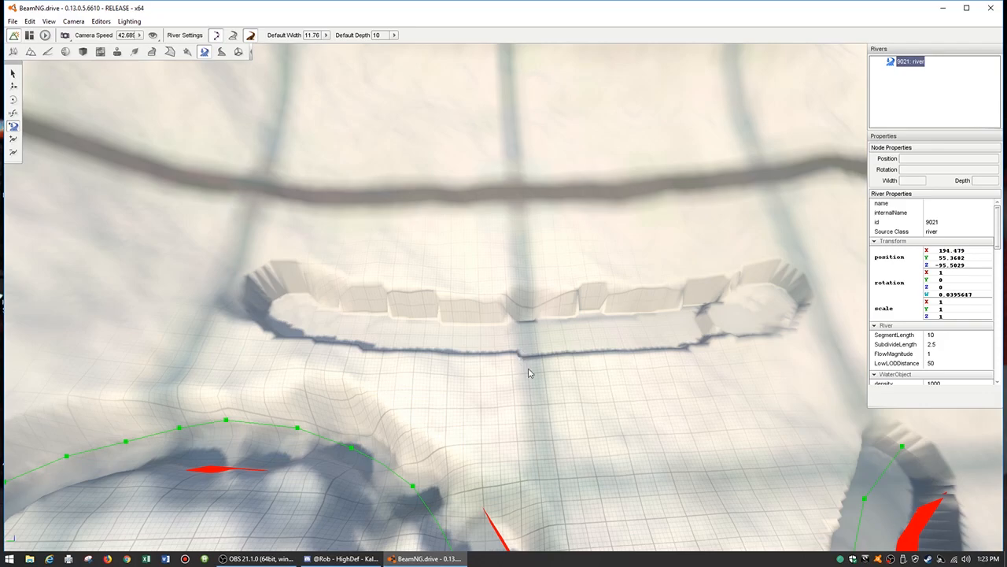
right_click_drag(772, 401, 742, 335)
key("w")
key("s")
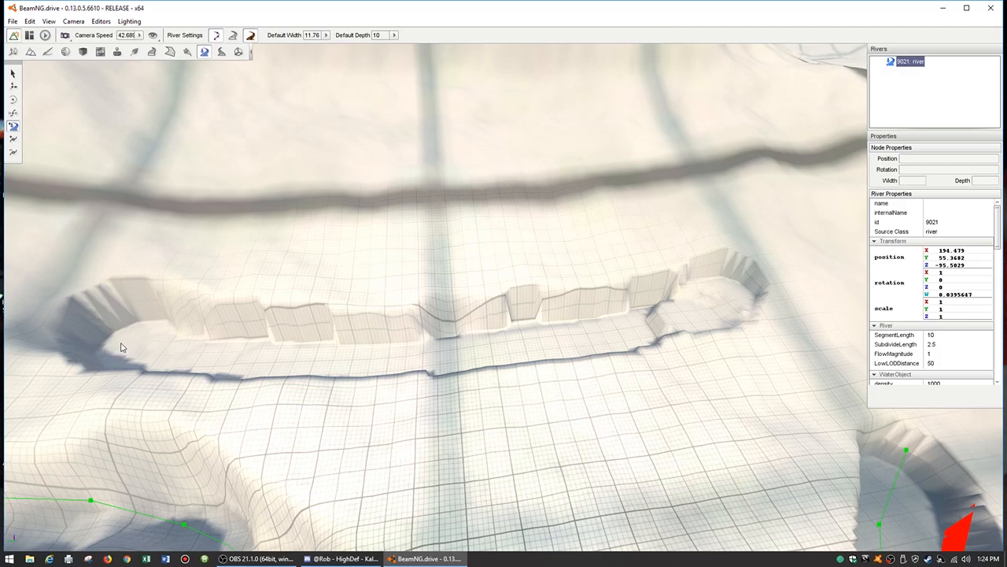
left_click_drag(120, 344, 738, 292)
Lower the river's end node slightly in the new trench and set its width to 9.
right_click_drag(670, 371, 643, 385)
key("w")
key("d")
key("w")
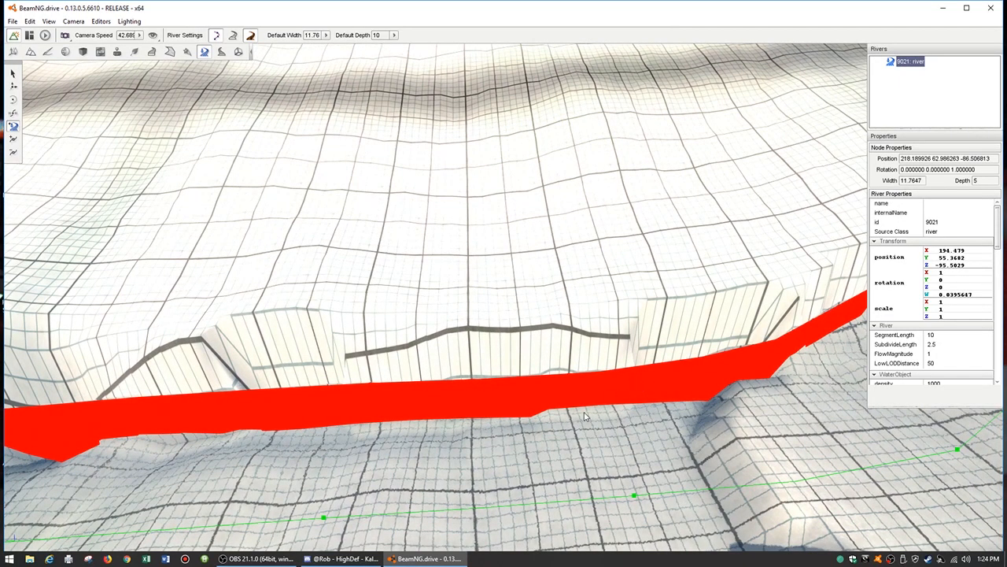
right_click_drag(314, 402, 150, 399)
right_click_drag(607, 417, 609, 329)
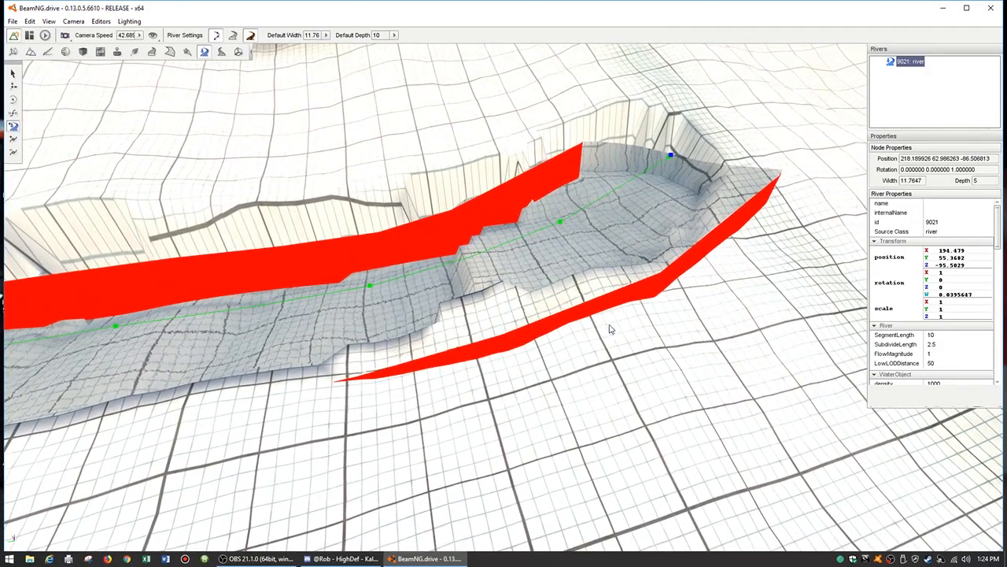
left_click(11, 89)
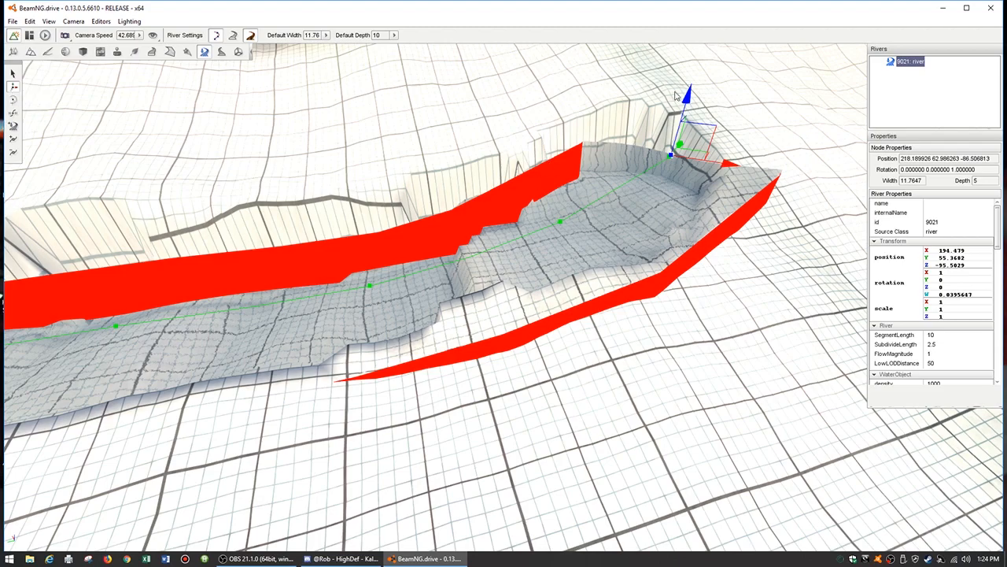
mouse_move(690, 98)
left_mouse_down()
mouse_move(687, 110)
mouse_move(687, 101)
left_mouse_up()
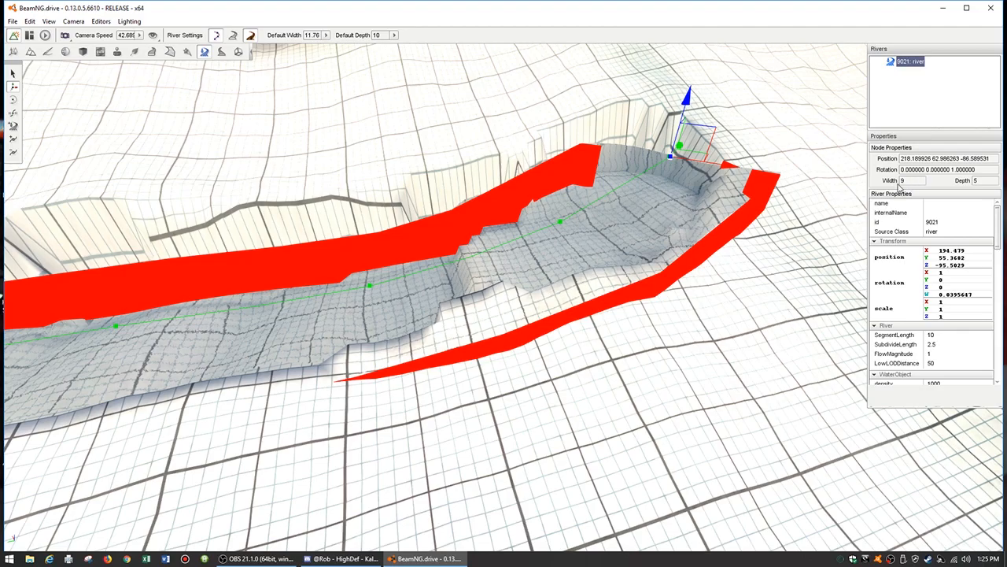
Raise the terrain along the near bank at the river's end to cover the water spilling past the trench edge.
key("a")
right_click_drag(646, 299, 693, 307)
key("d")
right_click_drag(605, 338, 565, 304)
key("s")
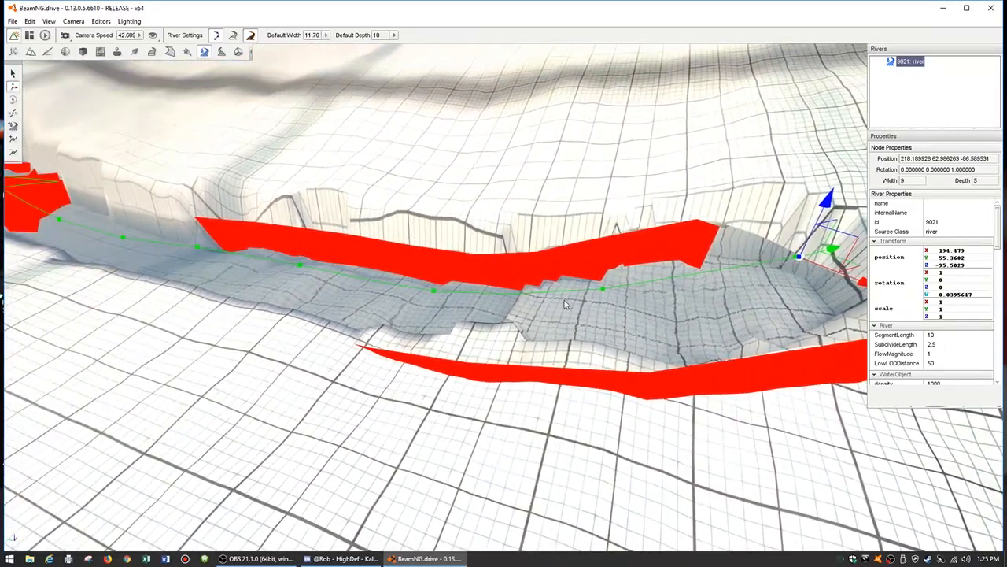
left_click(30, 52)
left_click(12, 86)
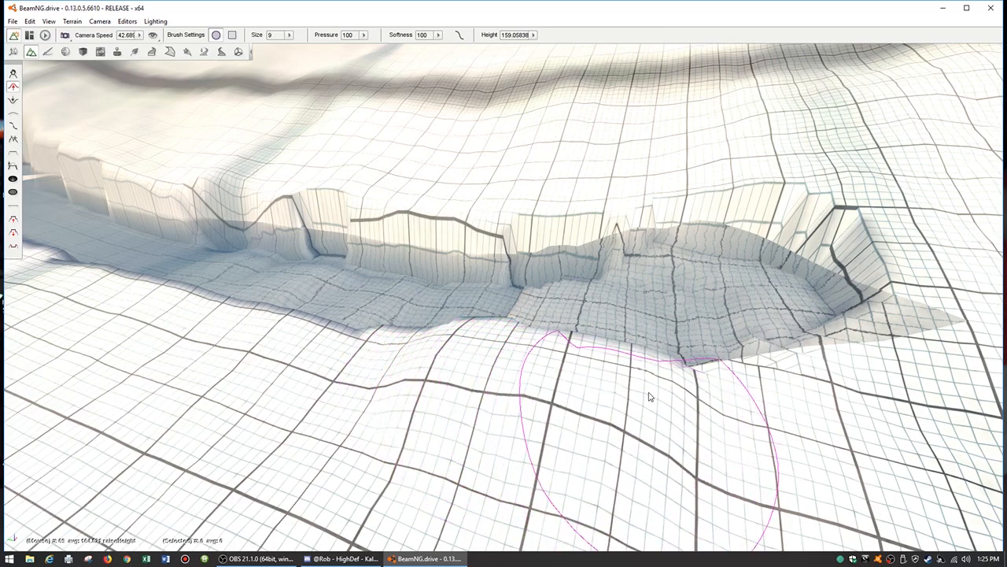
left_click(820, 378)
left_click(891, 363)
left_click(933, 331)
left_click(935, 318)
left_click(935, 314)
left_click(938, 288)
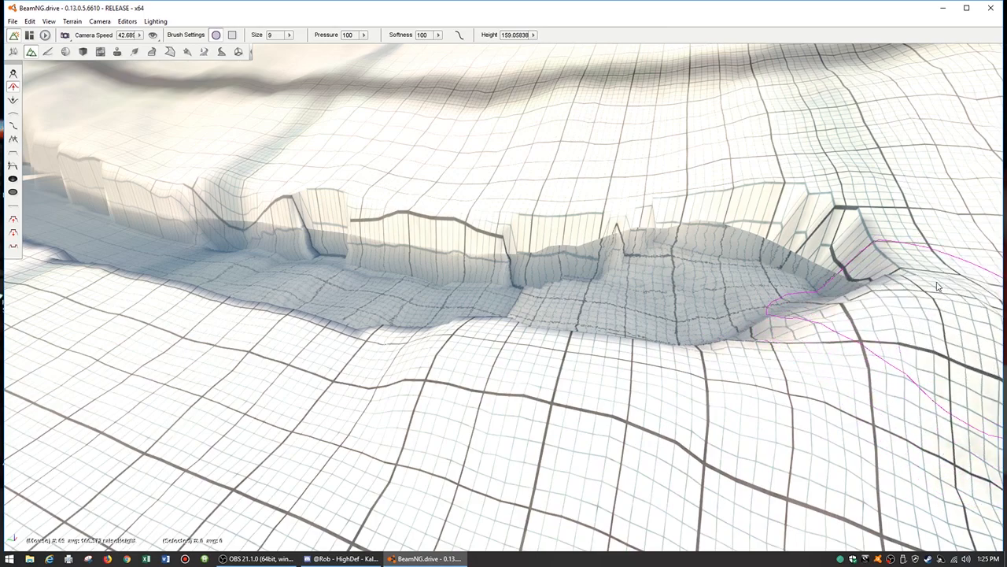
Raise the terrain around the trench's rounded tip and along its far bank.
left_click(917, 244)
left_click(888, 242)
left_click(866, 240)
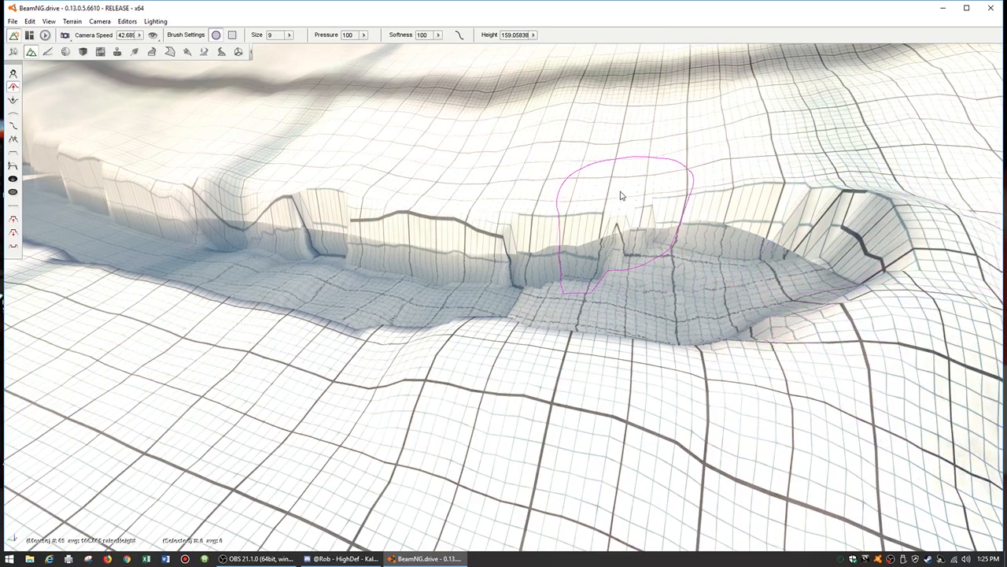
left_click_drag(533, 197, 241, 174)
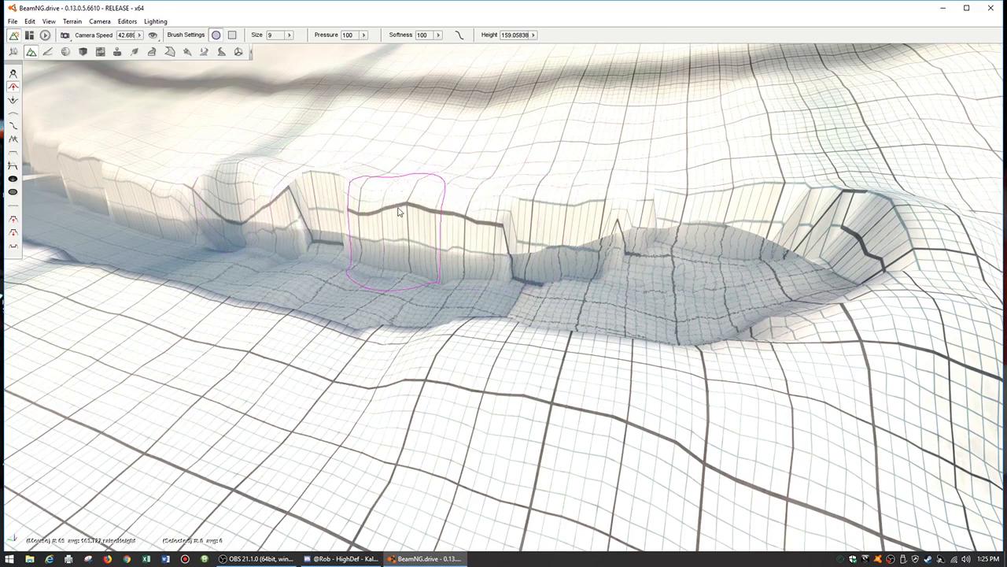
Check the water against the banks from the other side and raise the ridge where water still sticks out.
left_click(204, 53)
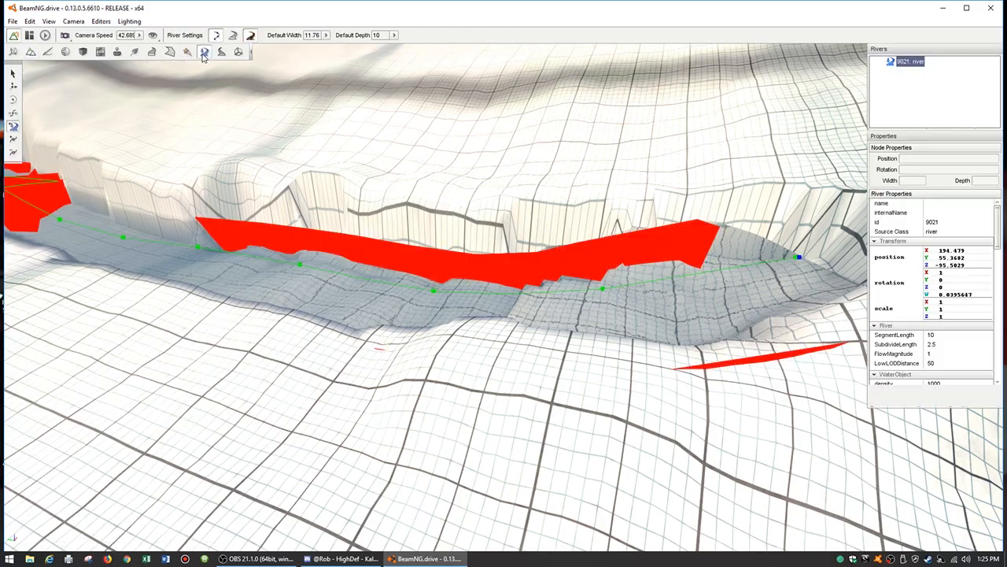
right_click_drag(504, 384, 744, 386)
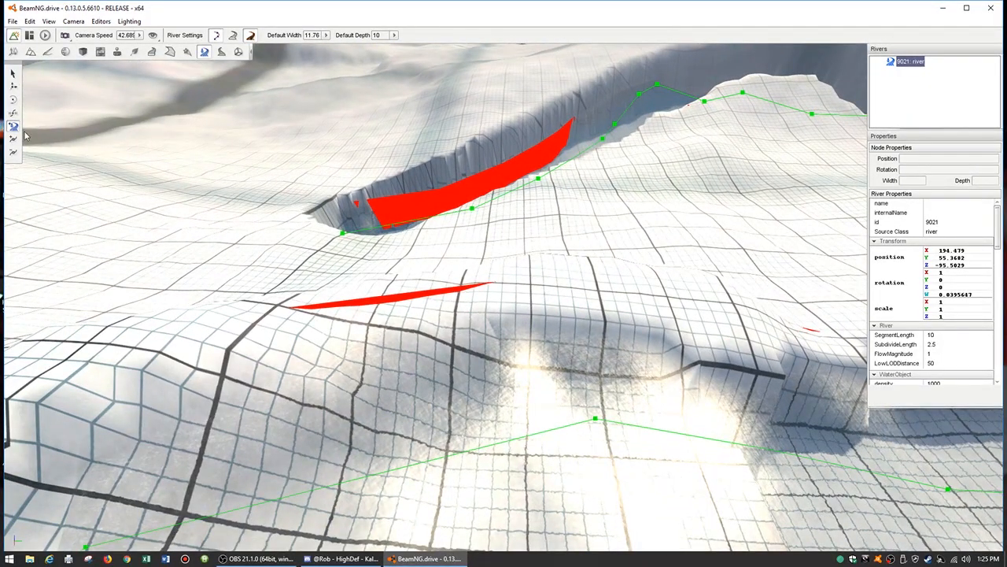
left_click(30, 51)
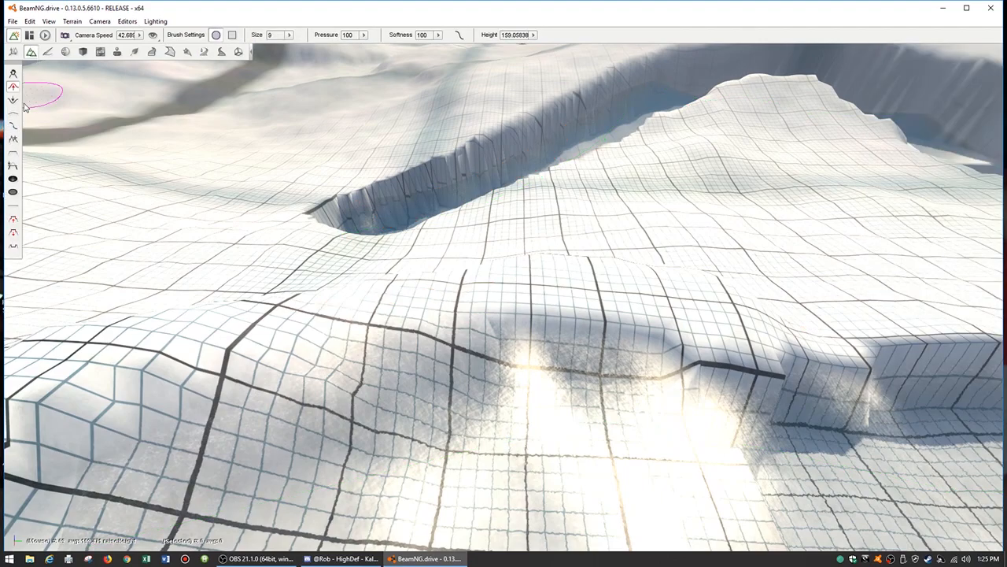
mouse_move(353, 296)
left_mouse_down()
mouse_move(268, 298)
mouse_move(466, 263)
left_mouse_up()
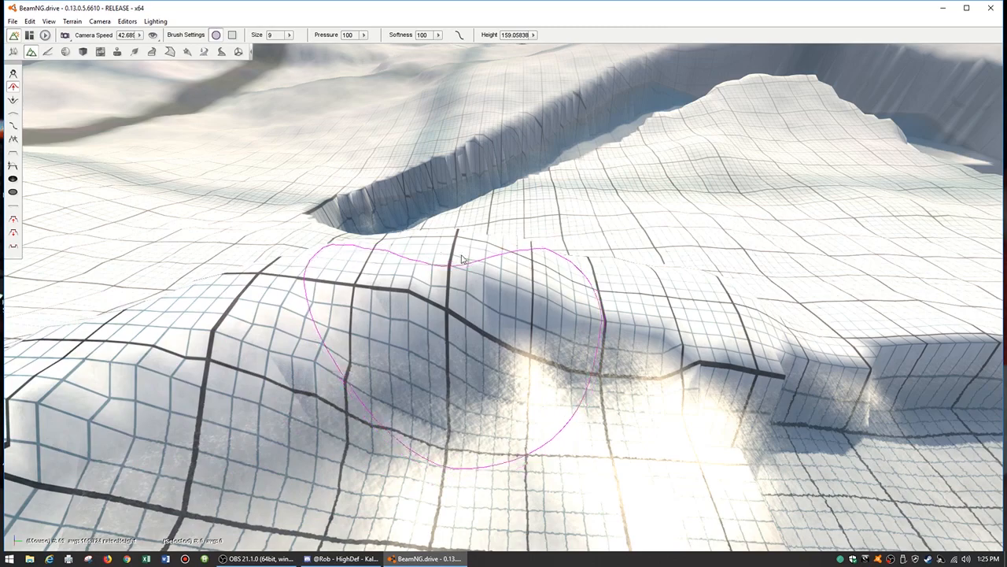
left_click_drag(291, 253, 376, 250)
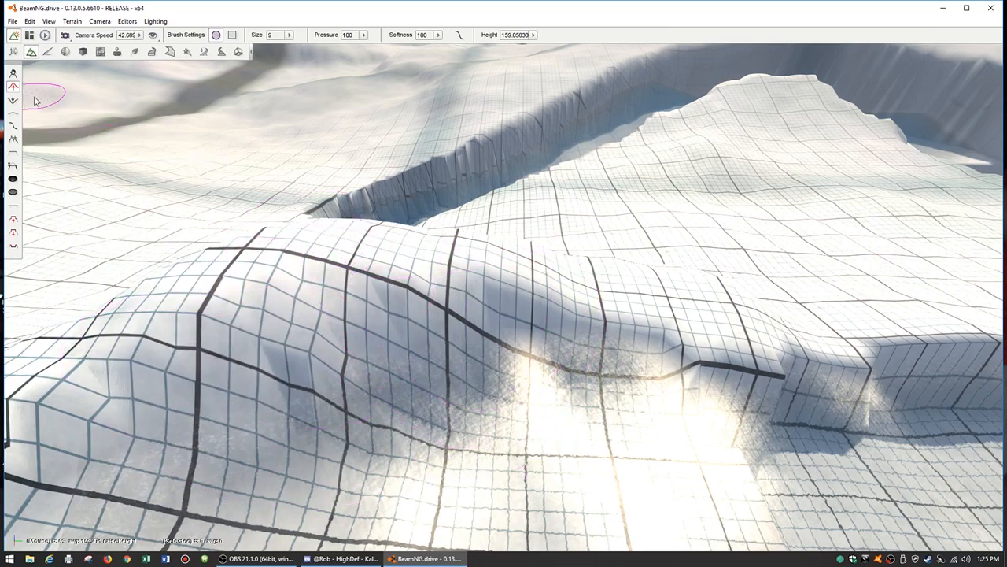
Shift the second and third river nodes from the trench's end sideways towards the far wall.
left_click(204, 52)
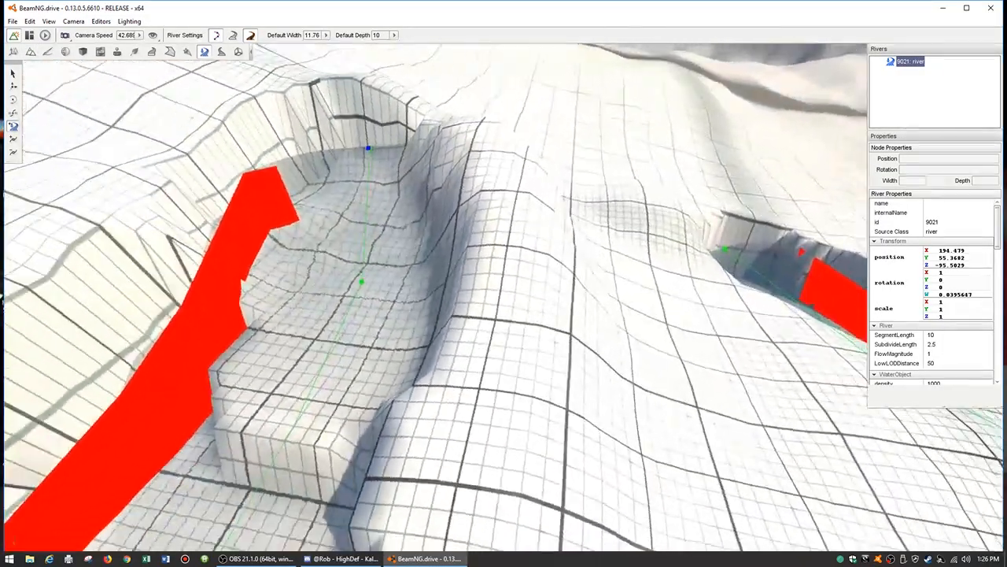
right_click_drag(503, 299, 472, 288)
left_click(14, 86)
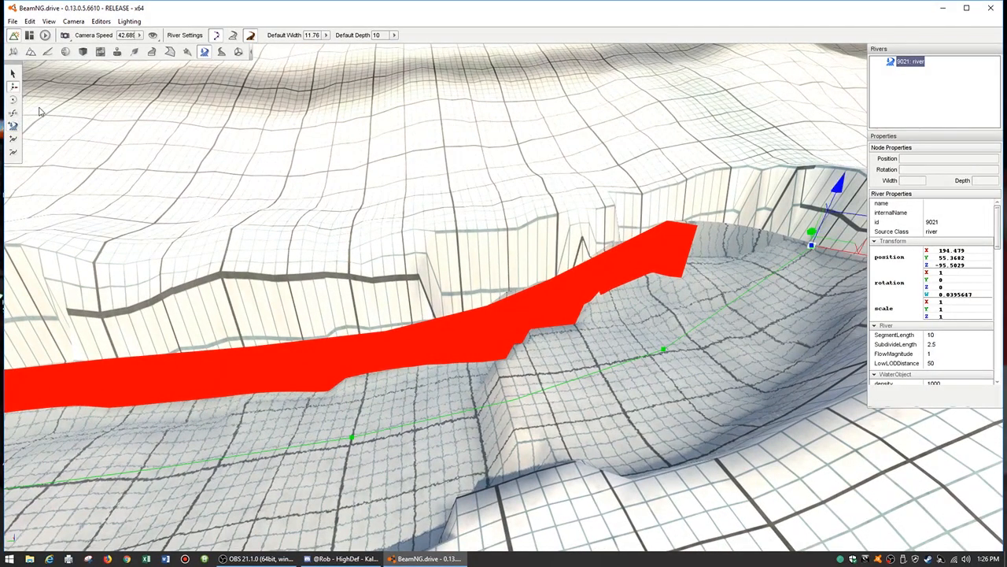
left_click(663, 352)
left_click_drag(703, 378, 623, 346)
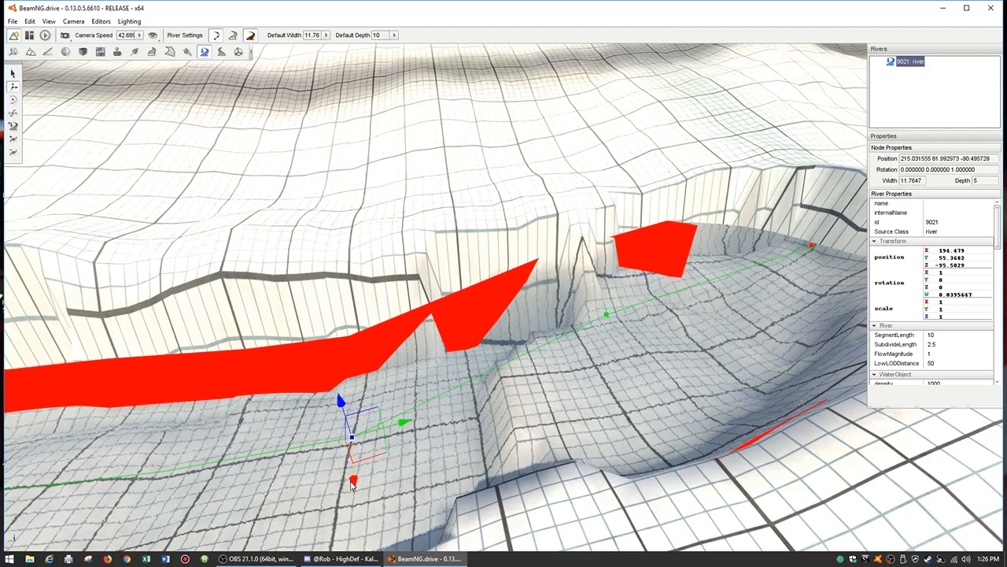
left_click_drag(356, 487, 337, 443)
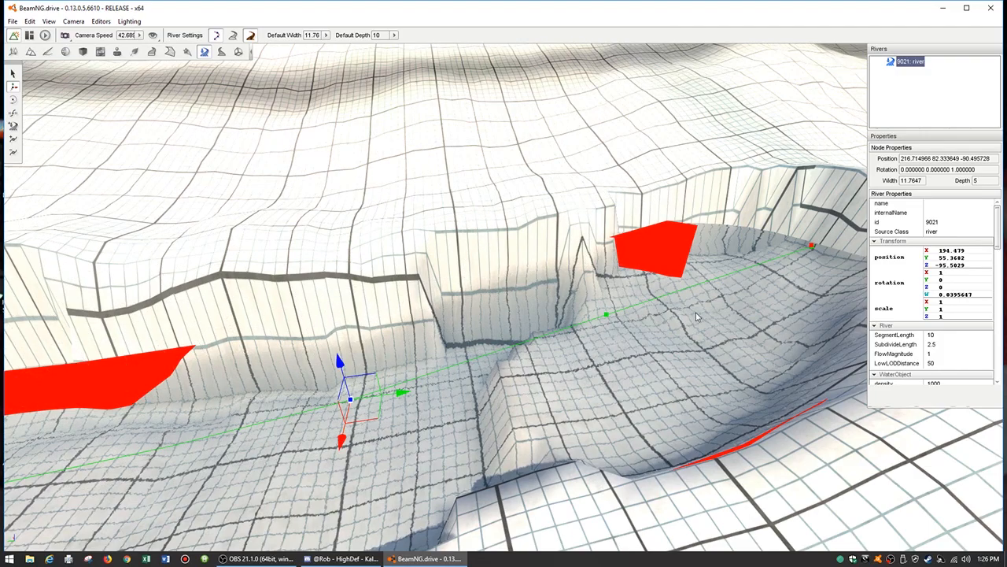
Select the next river node further along the trench and shift it slightly towards the far wall.
key("d")
mouse_move(696, 316)
right_mouse_down()
mouse_move(622, 296)
mouse_move(578, 303)
mouse_move(682, 314)
right_mouse_up()
key("a")
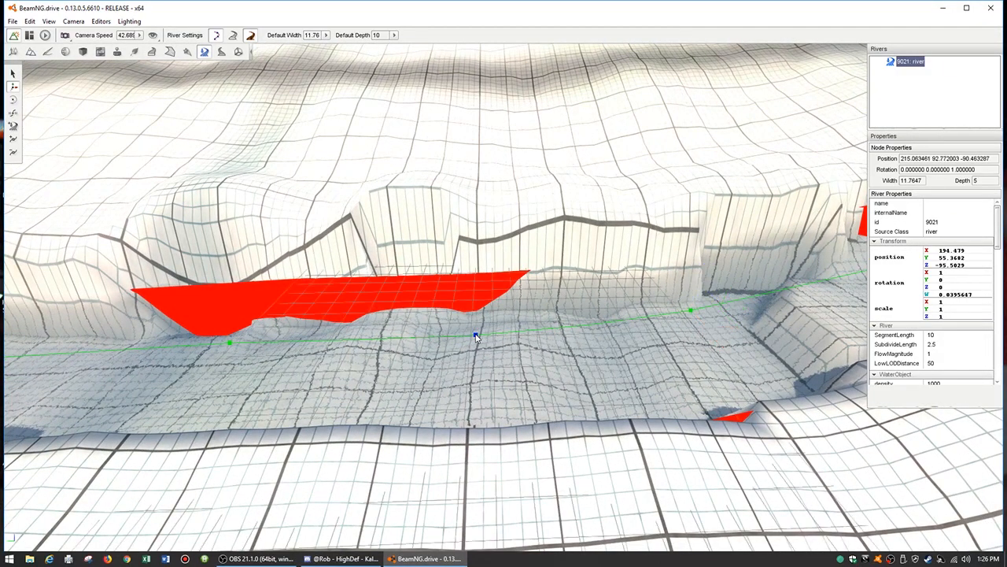
mouse_move(484, 368)
left_mouse_down()
mouse_move(479, 351)
mouse_move(479, 363)
left_mouse_up()
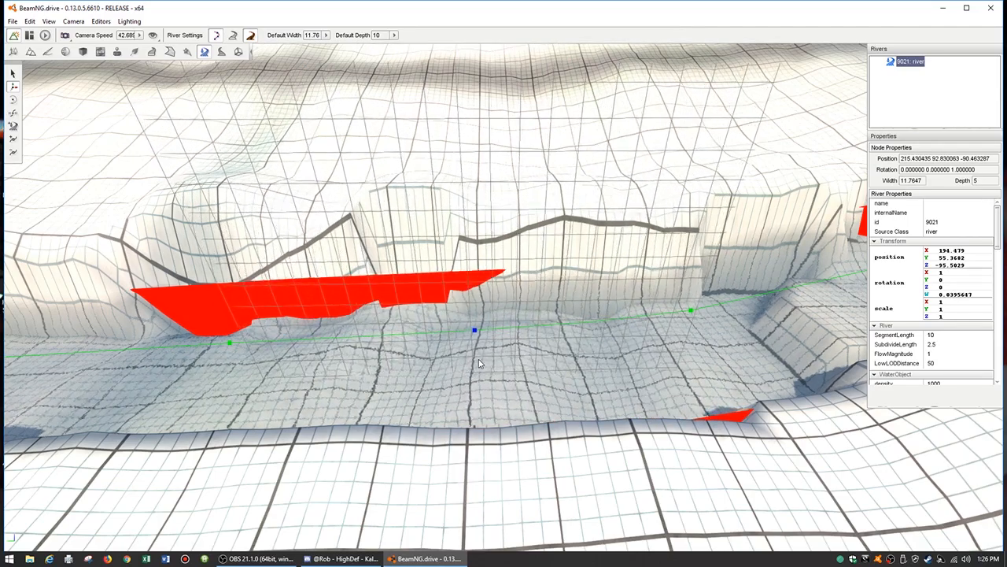
Shift two neighbouring river nodes towards the far wall and set the width of the second one to 15.
right_click_drag(478, 363, 346, 378)
left_click(338, 362)
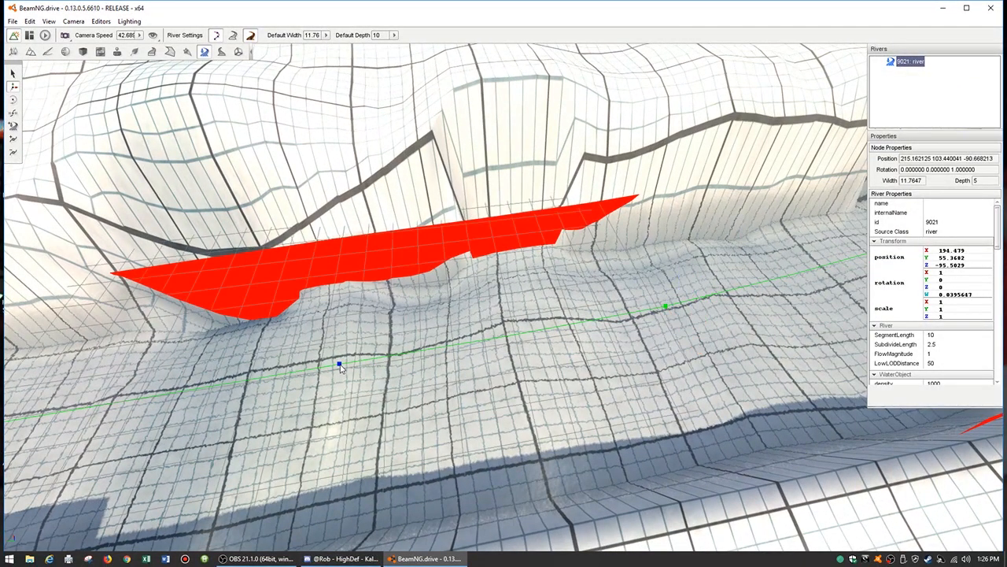
left_click_drag(335, 401, 334, 386)
right_click_drag(391, 387, 538, 325)
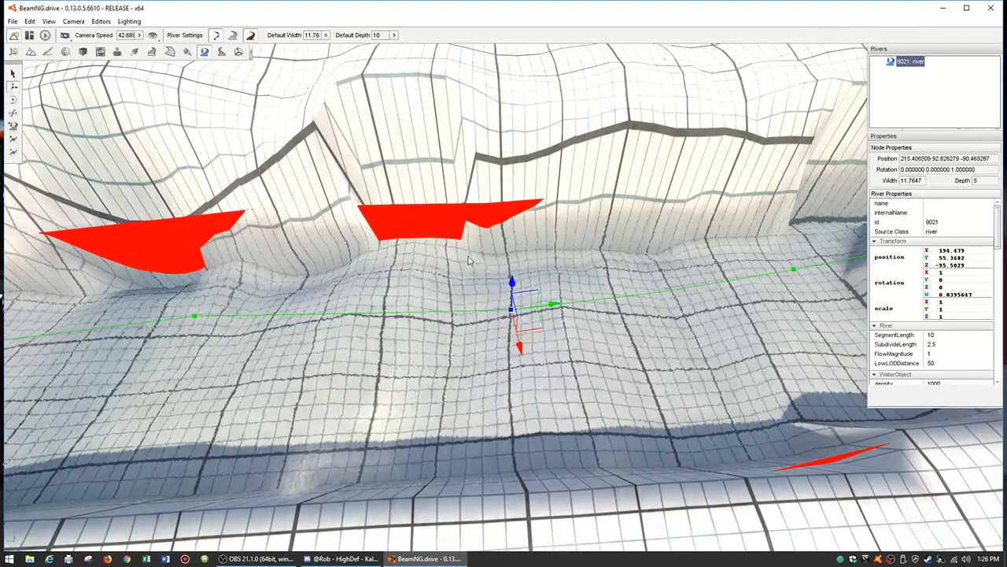
left_click_drag(517, 344, 514, 336)
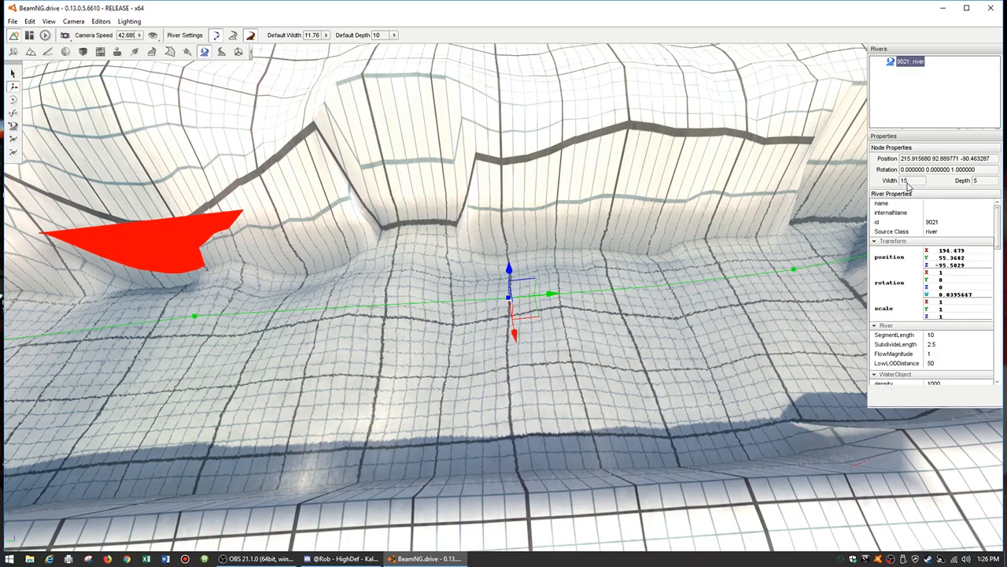
Delete the stray river node further along the trench where the river path doubles back on itself.
right_click_drag(793, 263, 758, 269)
key("d")
key("w")
key("w")
key("w")
key("s")
key("w")
key("w")
key("w")
key("s")
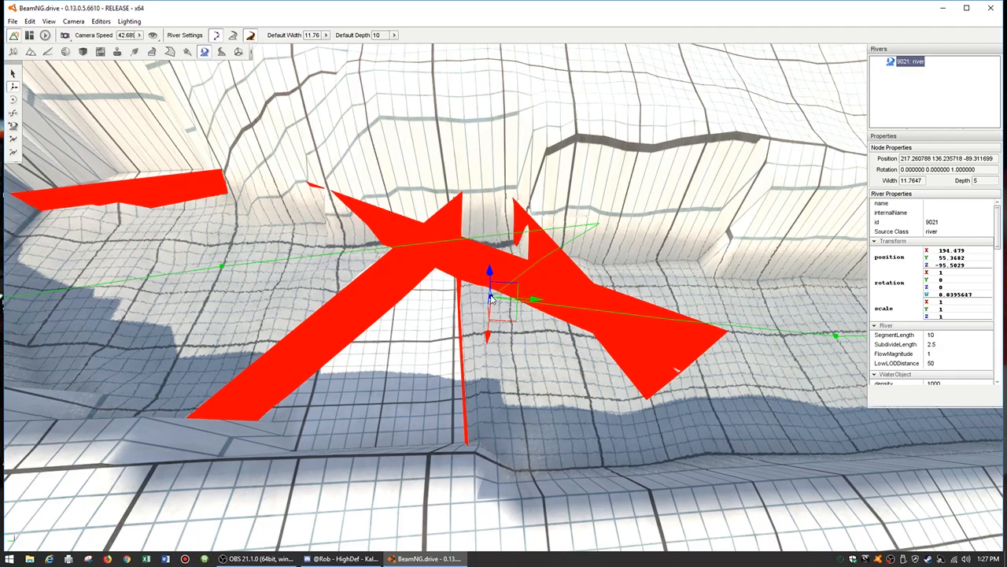
key("Delete")
Inspect the river's path and water edges around the deleted node and along the neighbouring trench.
mouse_move(480, 334)
right_mouse_down()
mouse_move(550, 339)
mouse_move(562, 318)
mouse_move(558, 306)
mouse_move(410, 319)
mouse_move(339, 311)
mouse_move(483, 334)
right_mouse_up()
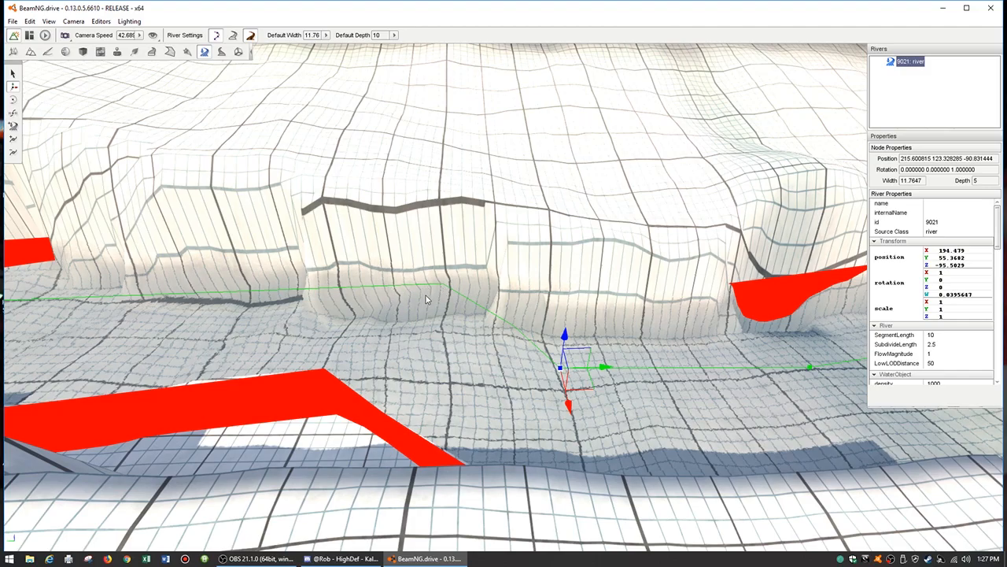
key("a")
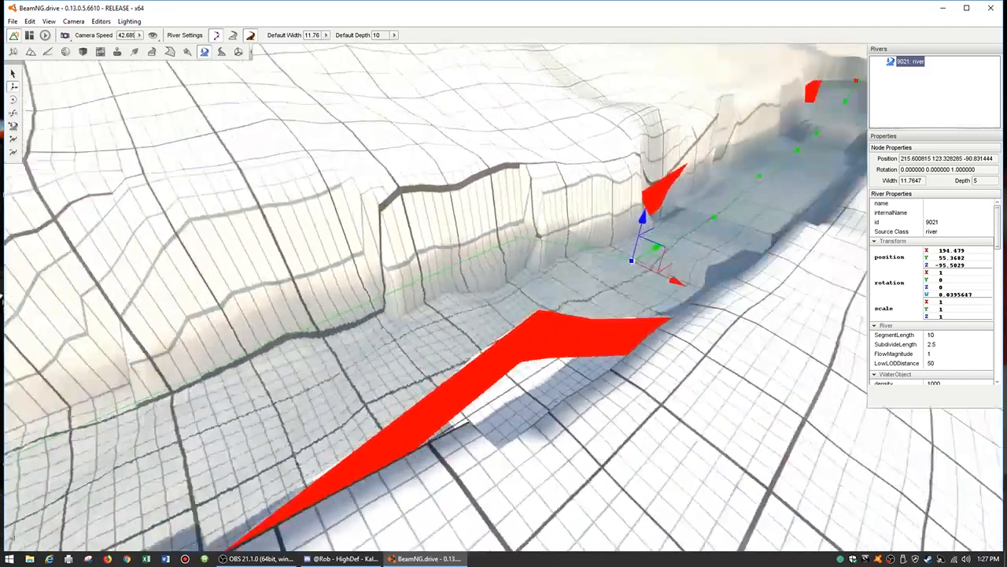
key("d")
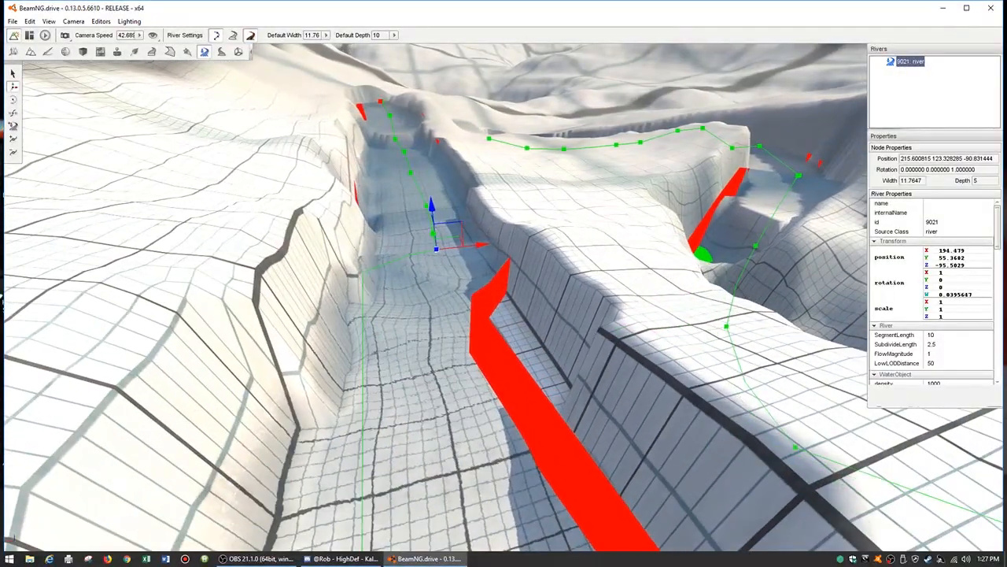
key("s")
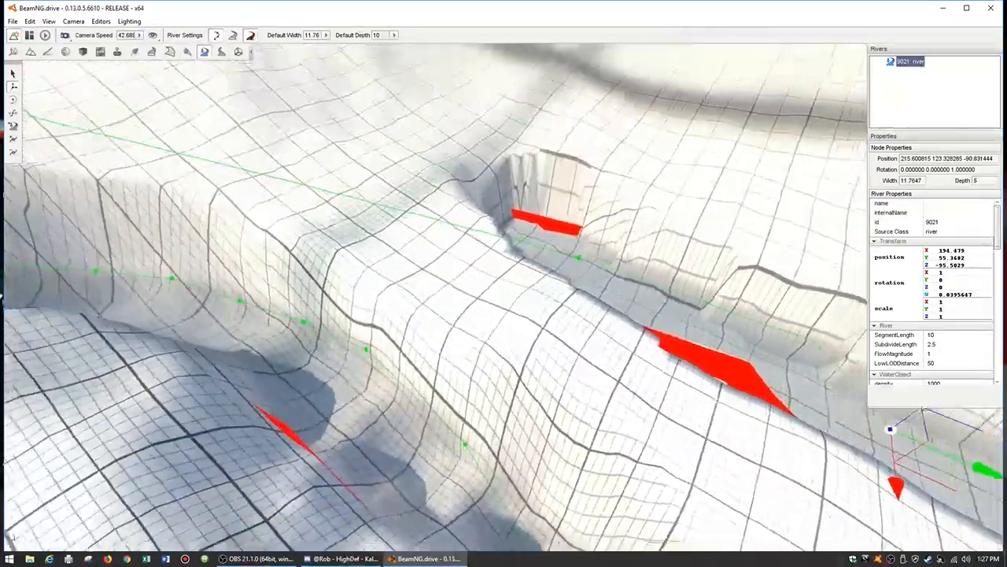
key("w")
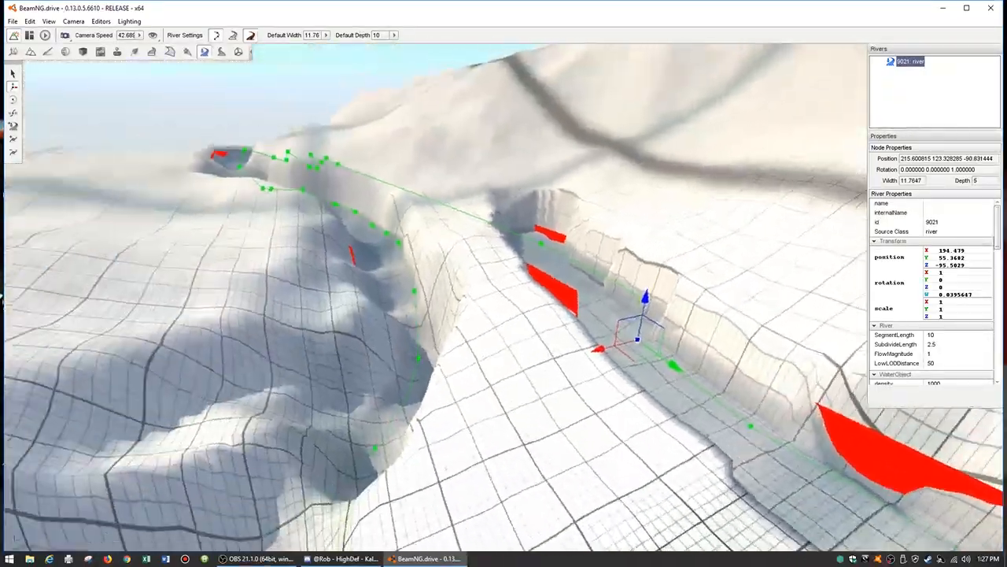